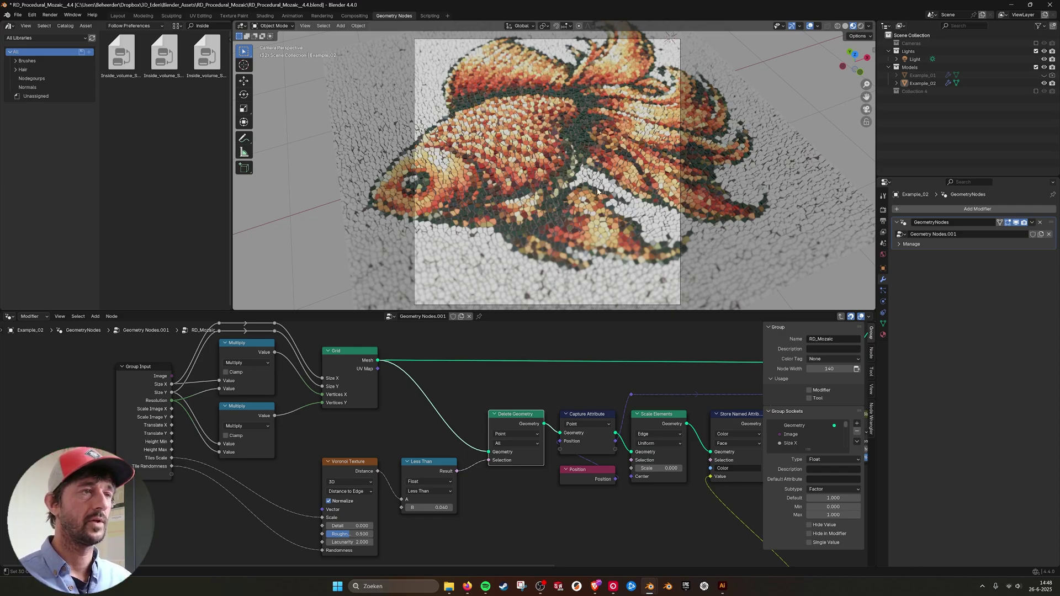
# - Examine the goldfish mosaic and the Image Texture branch with its Position node that colours the tiles
pyautogui.moveTo(597, 192); pyautogui.dragTo(504, 110, button='middle')
pyautogui.scroll(6, 592, 189)
pyautogui.scroll(-8, 591, 189)
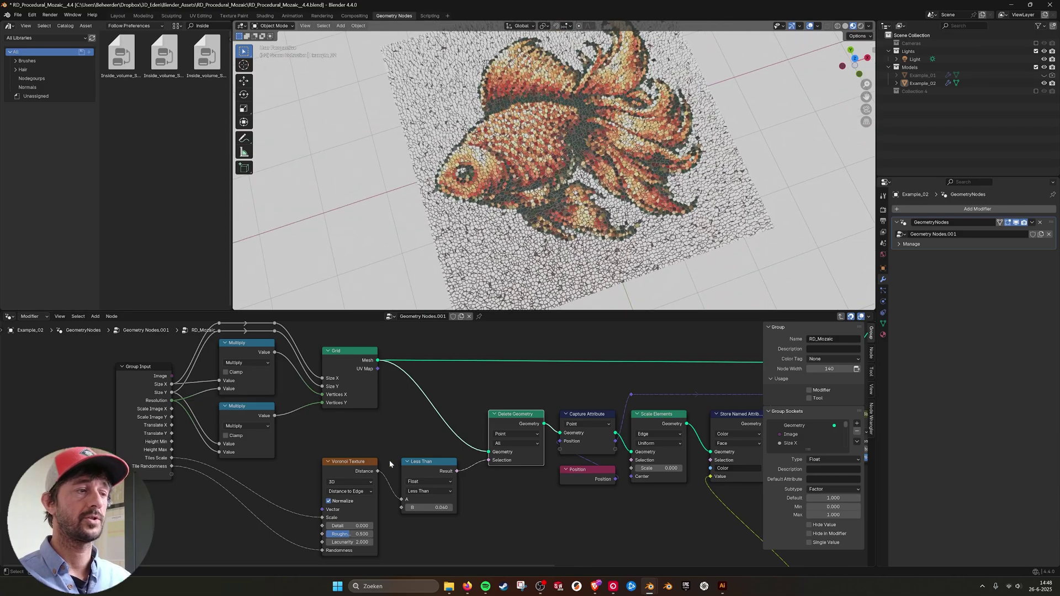
pyautogui.moveTo(390, 465); pyautogui.dragTo(256, 387, button='middle')
pyautogui.scroll(-3, 276, 381)
pyautogui.moveTo(541, 486); pyautogui.dragTo(506, 462, button='middle')
pyautogui.scroll(3, 506, 462)
pyautogui.click(513, 458)
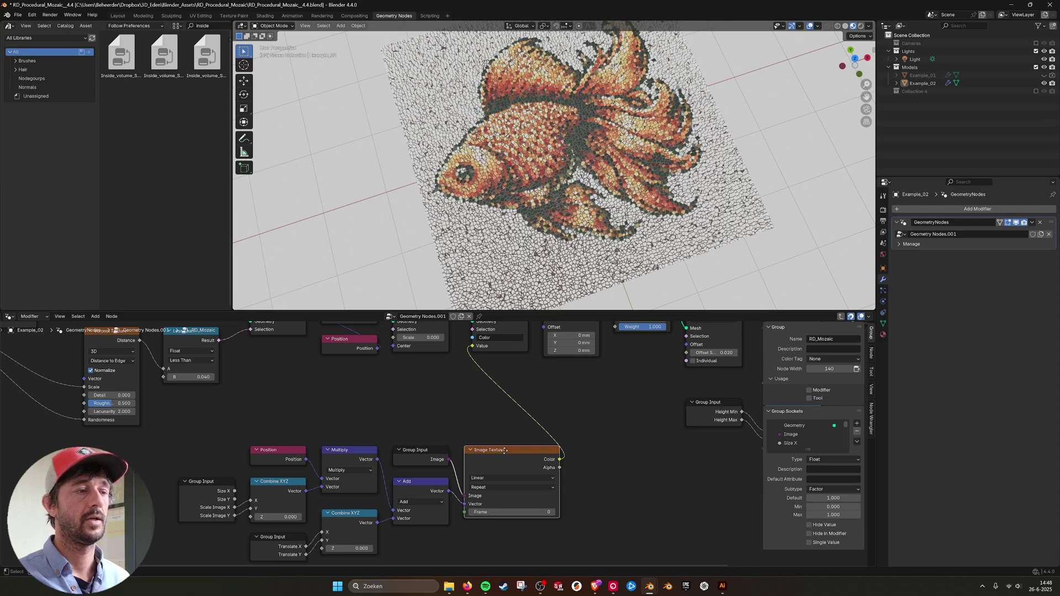
pyautogui.moveTo(504, 451); pyautogui.dragTo(523, 435, button='middle')
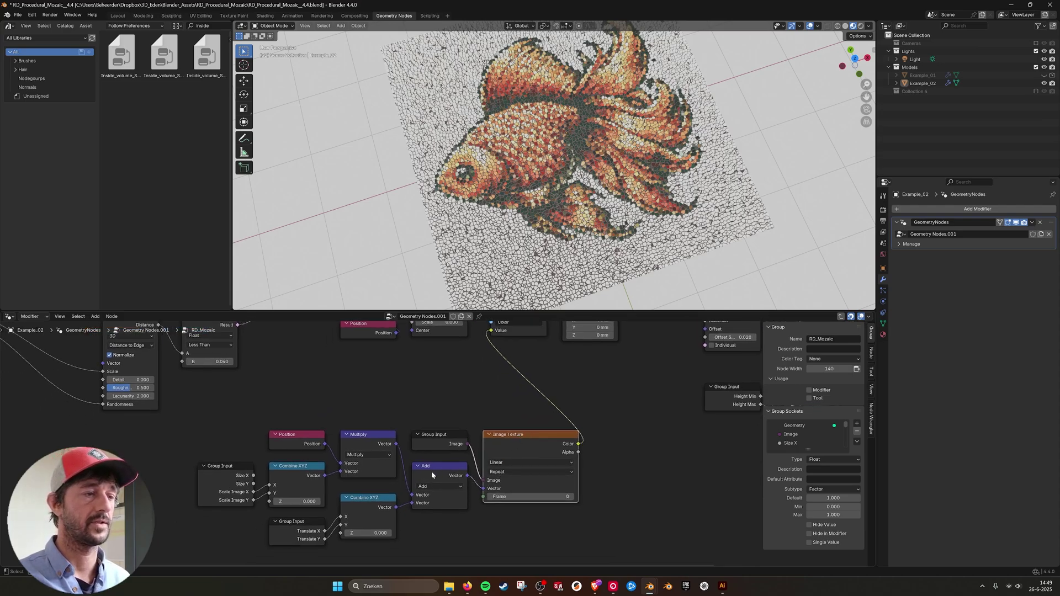
pyautogui.click(298, 438)
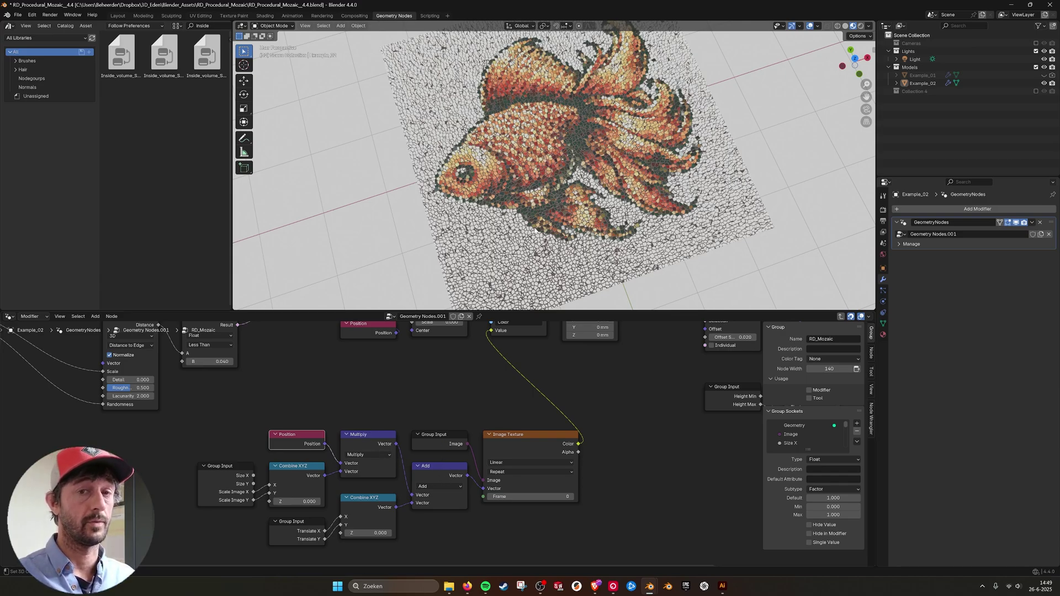
# - Locate the Grid node, review the RD_Mosaic group's input parameters from the parent node tree, and re-enter the group
pyautogui.moveTo(373, 388); pyautogui.dragTo(597, 542, button='middle')
pyautogui.click(377, 383)
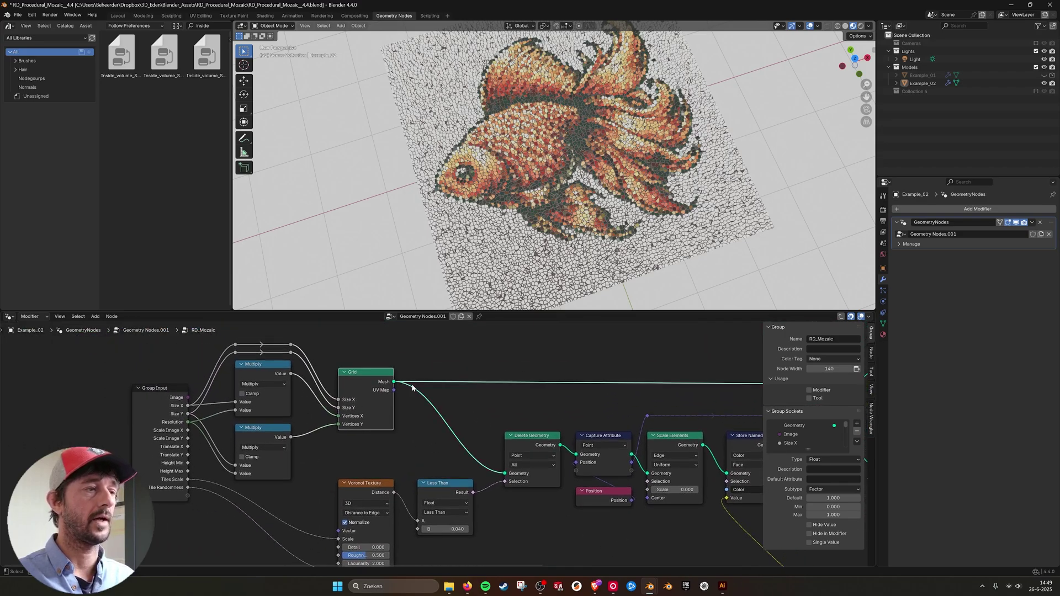
pyautogui.moveTo(412, 387); pyautogui.dragTo(330, 407, button='middle')
pyautogui.click(841, 316)
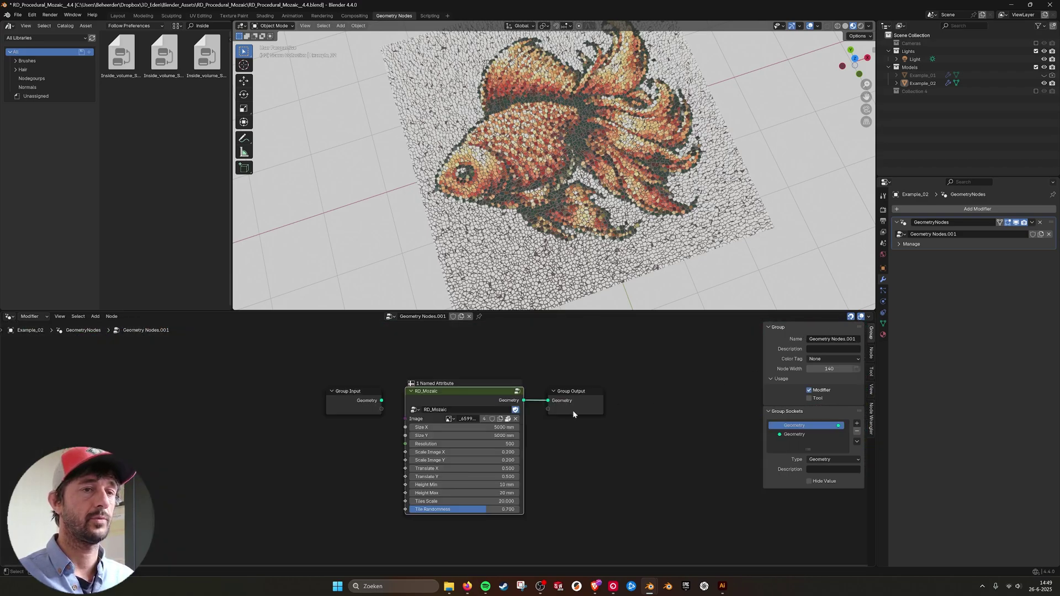
pyautogui.scroll(1, 574, 428)
pyautogui.moveTo(597, 419); pyautogui.dragTo(584, 428, button='middle')
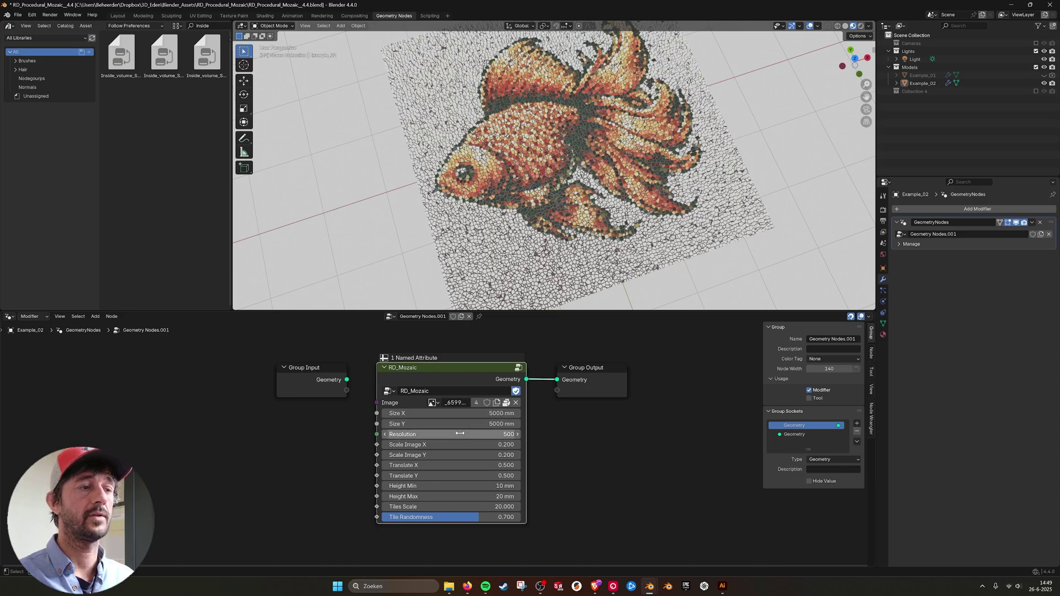
pyautogui.click(518, 368)
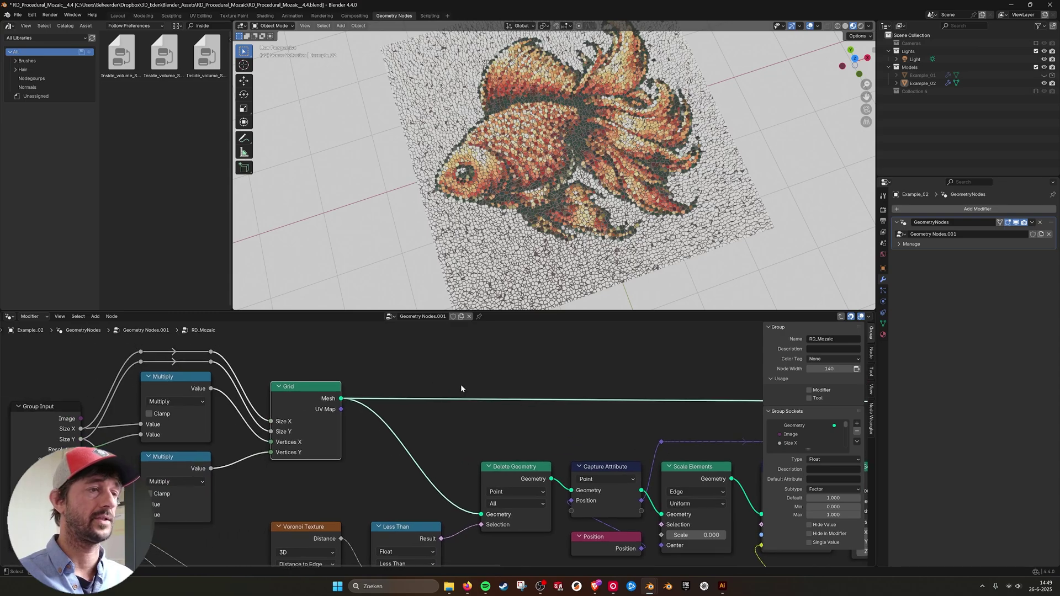
# - Display the mosaic in wireframe shading and examine the density of the grid mesh inside the tiles
pyautogui.click(837, 26)
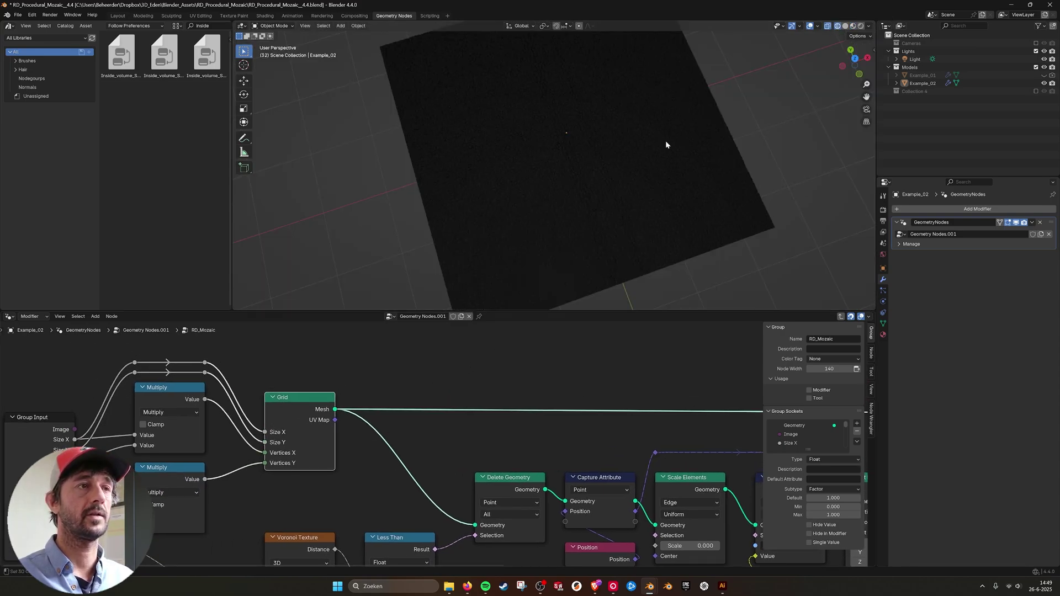
pyautogui.scroll(6, 667, 145)
pyautogui.scroll(-3, 670, 148)
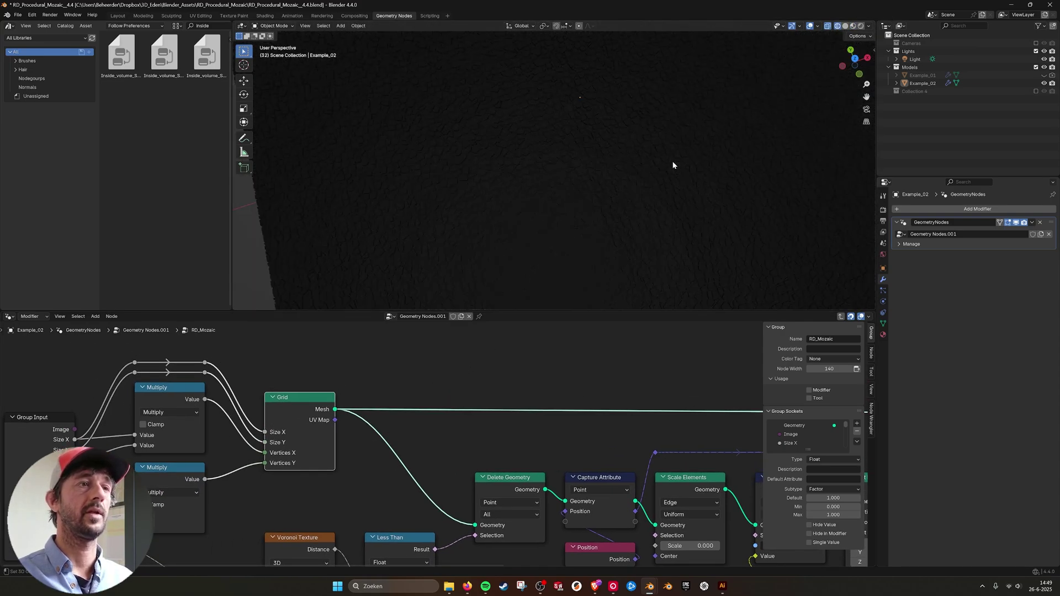
pyautogui.click(615, 175)
pyautogui.scroll(-5, 615, 191)
pyautogui.scroll(8, 613, 191)
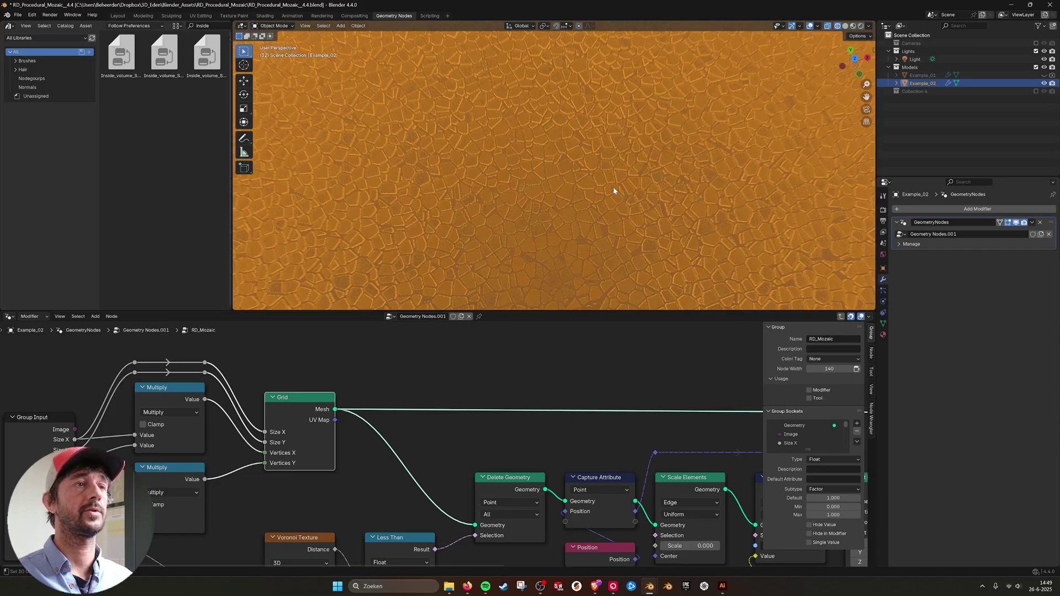
pyautogui.scroll(5, 613, 190)
pyautogui.scroll(-2, 614, 190)
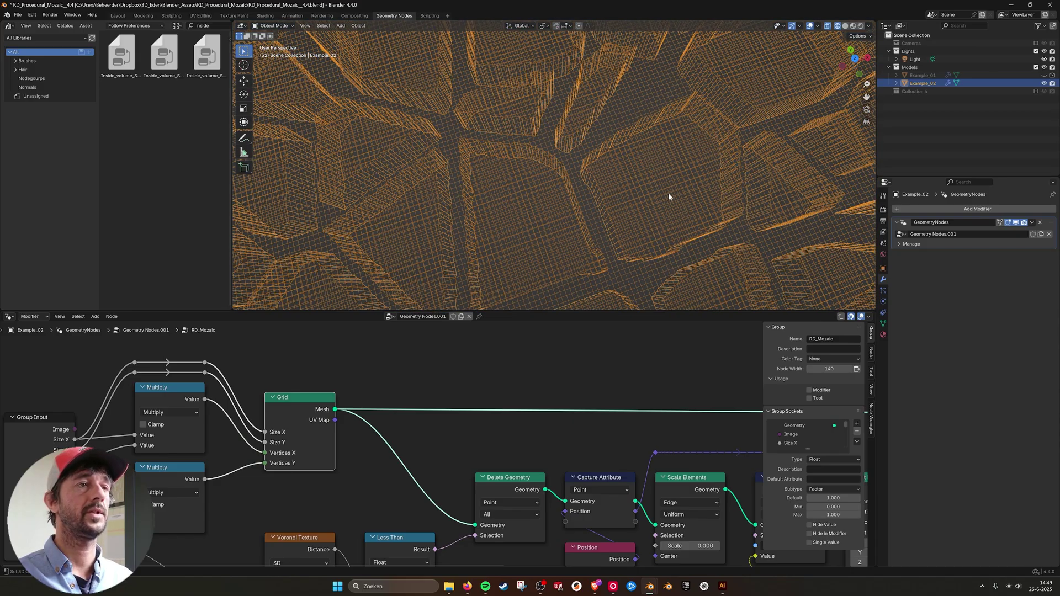
pyautogui.scroll(-5, 679, 168)
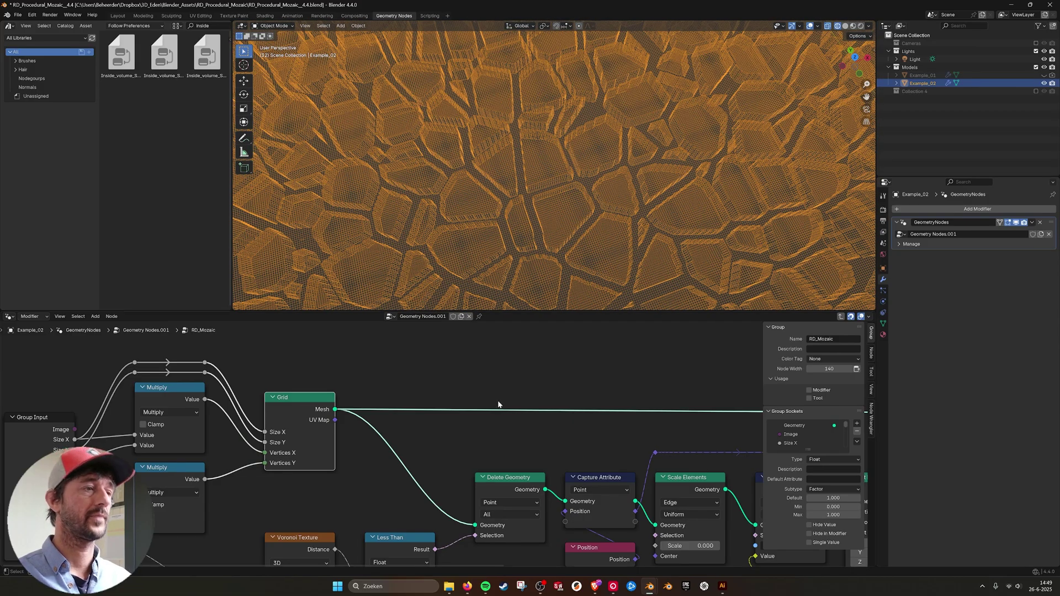
pyautogui.scroll(-6, 647, 251)
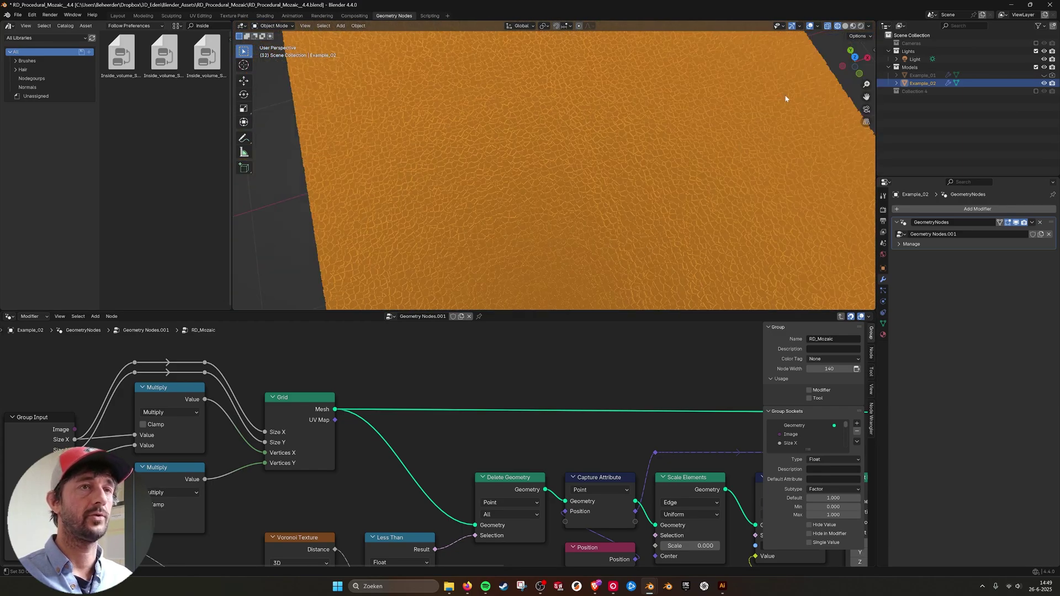
# - Deselect the mosaic object and switch the 3D viewport to solid shading
pyautogui.click(256, 242)
pyautogui.scroll(6, 640, 234)
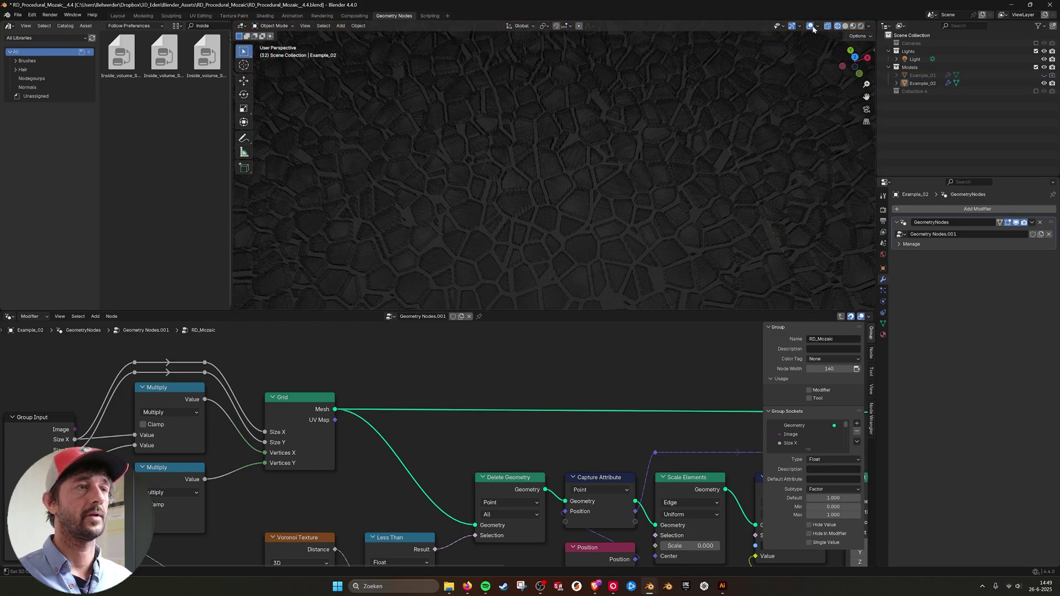
pyautogui.click(844, 26)
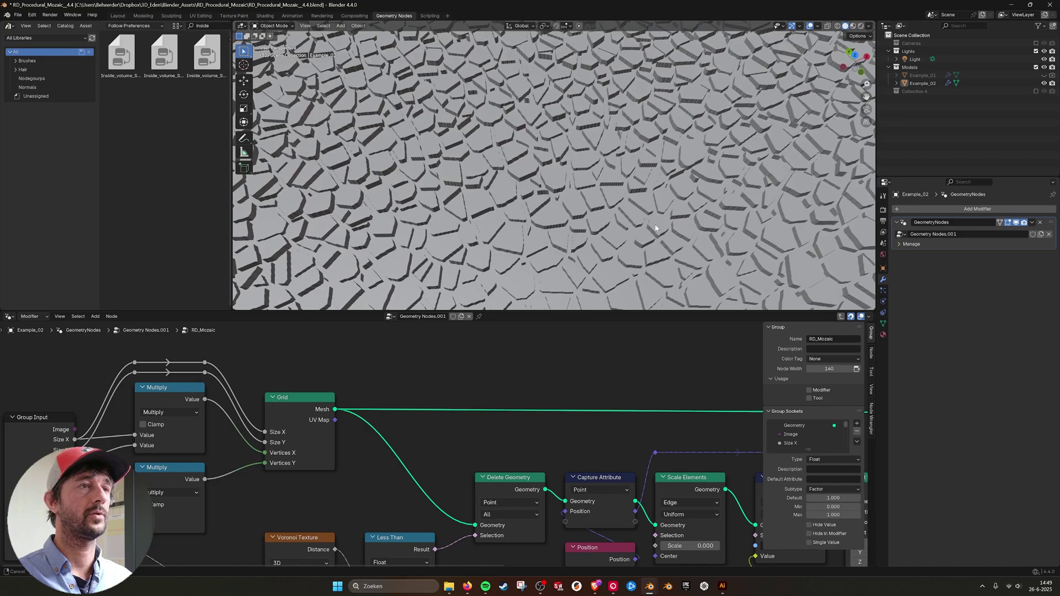
pyautogui.keyDown('shift'); pyautogui.scroll(-1, 412, 391); pyautogui.keyUp('shift')
pyautogui.keyDown('shift'); pyautogui.scroll(-3, 412, 390); pyautogui.keyUp('shift')
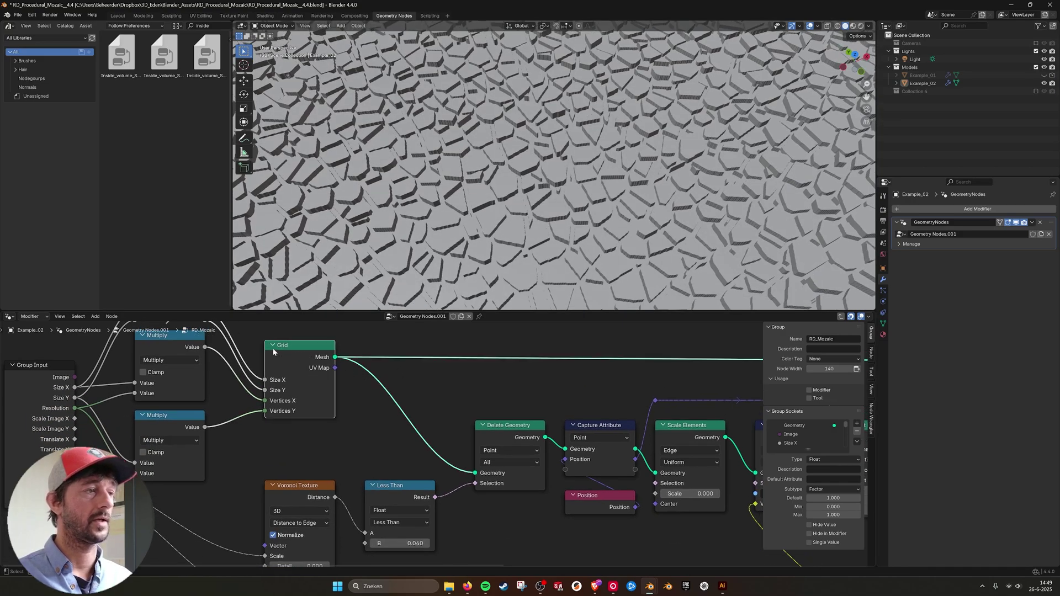
# - Add a Viewer node fed by the Delete Geometry output and place it below the Delete Geometry node
pyautogui.moveTo(531, 441); pyautogui.dragTo(491, 376, button='middle')
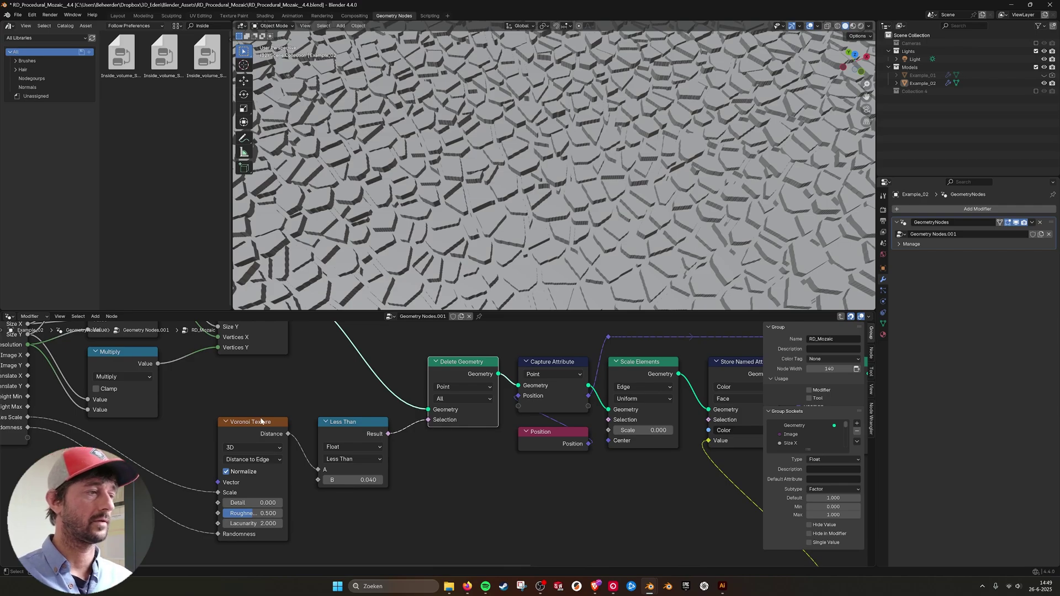
pyautogui.moveTo(261, 421); pyautogui.dragTo(218, 470, button='middle')
pyautogui.moveTo(454, 423); pyautogui.dragTo(431, 478)
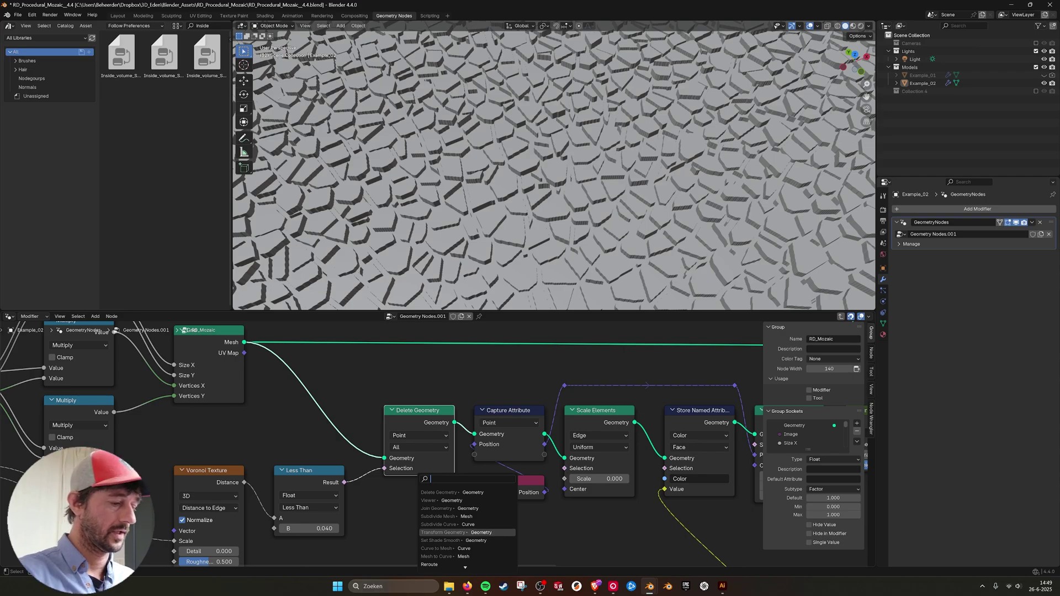
pyautogui.write('view')
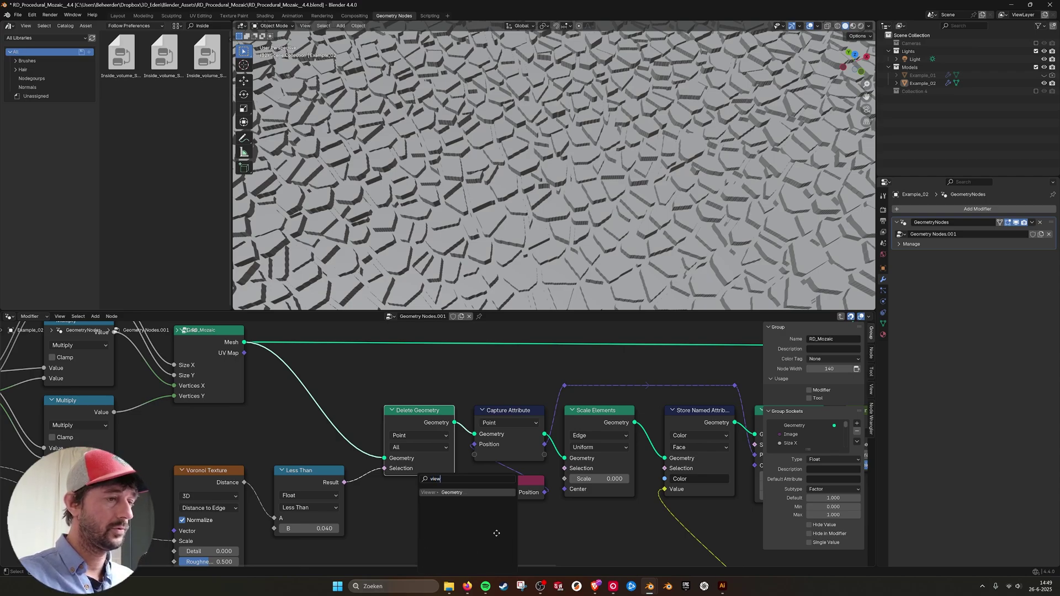
pyautogui.press('Return')
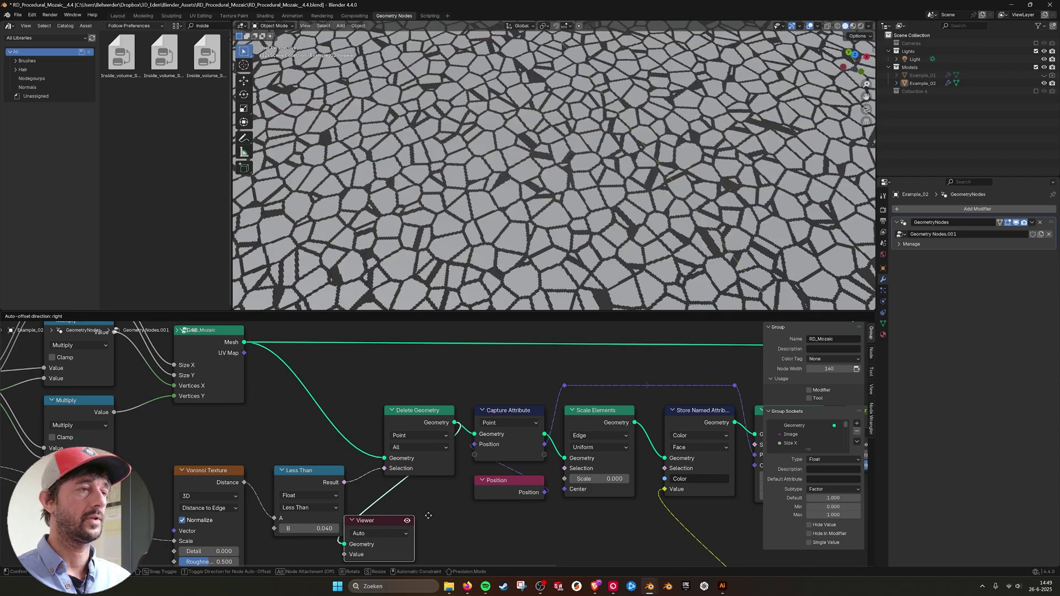
pyautogui.click(458, 484)
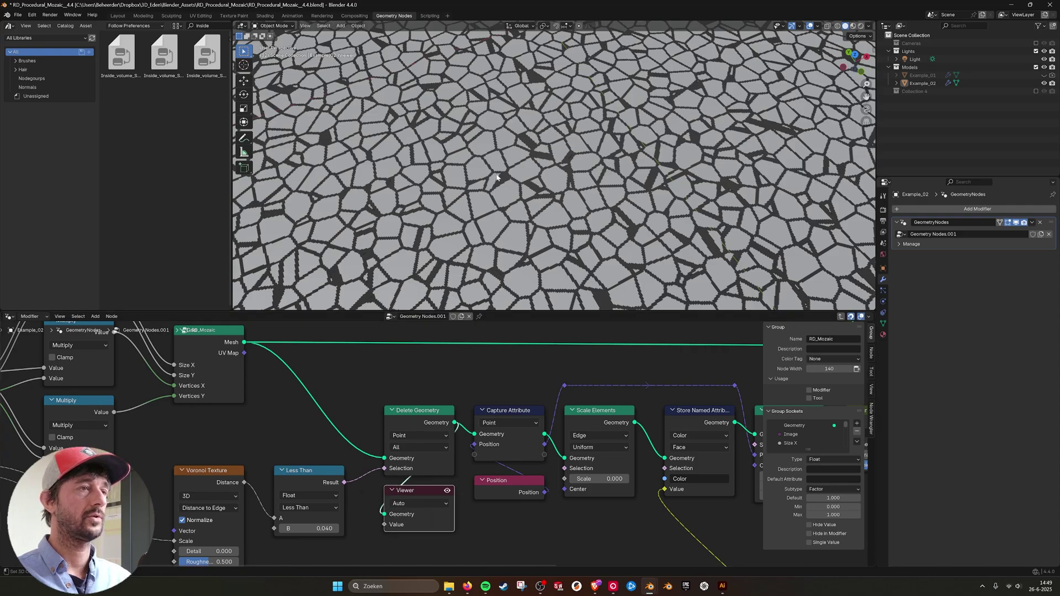
# - Examine the previewed flat tiles and their gaps in relation to the Voronoi Texture and Less Than nodes
pyautogui.scroll(-8, 584, 189)
pyautogui.scroll(5, 585, 190)
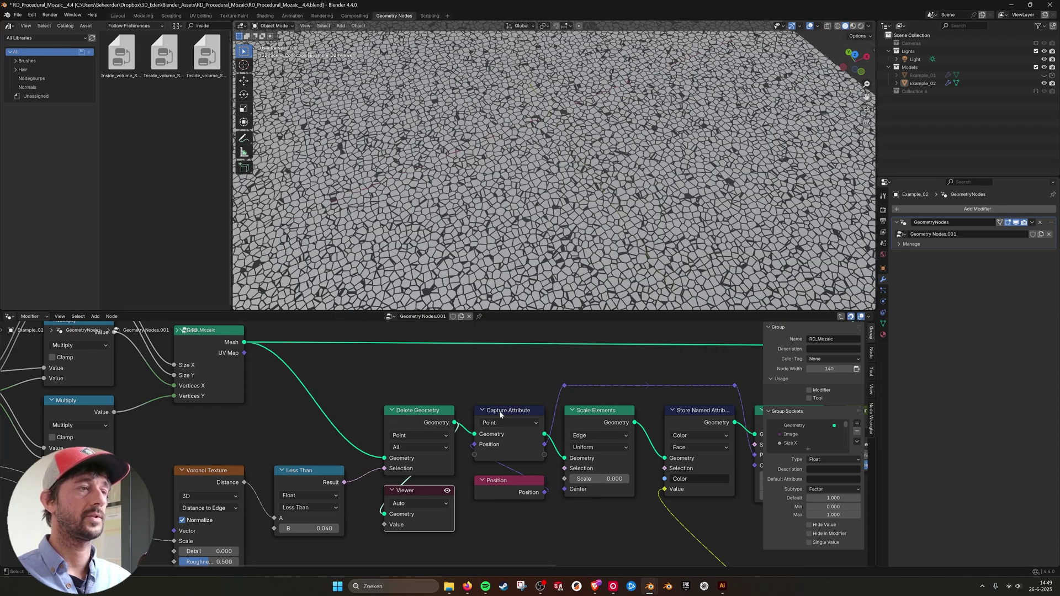
pyautogui.scroll(2, 615, 206)
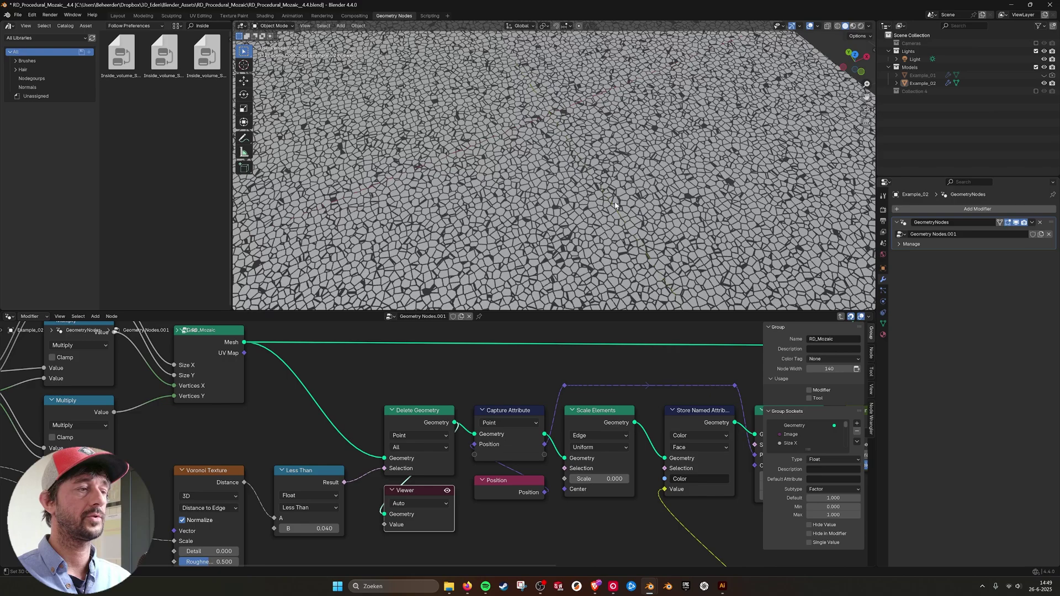
pyautogui.scroll(4, 615, 205)
pyautogui.click(213, 474)
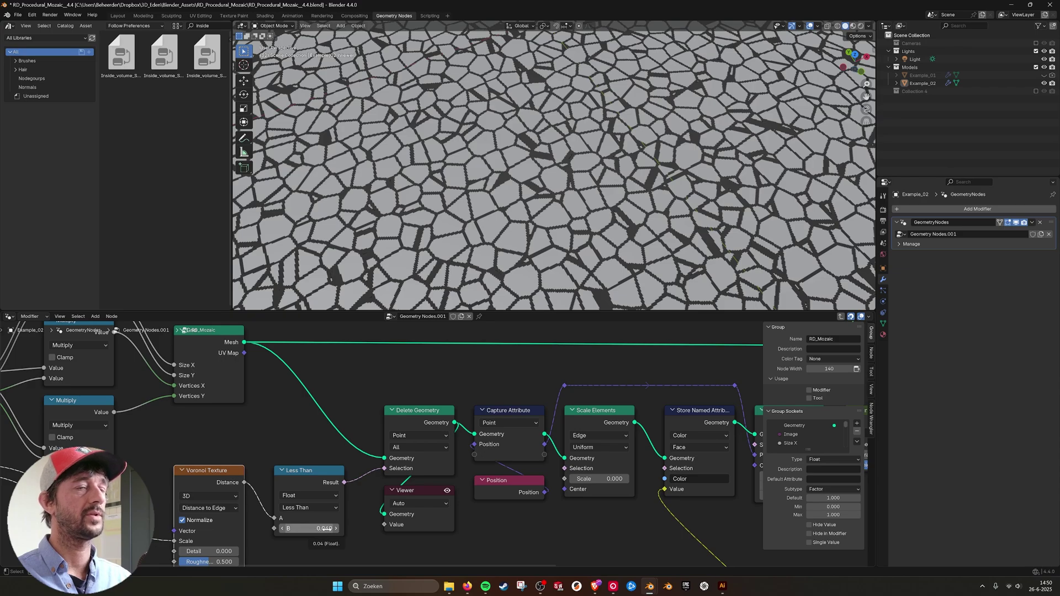
pyautogui.scroll(2, 592, 132)
pyautogui.scroll(2, 591, 143)
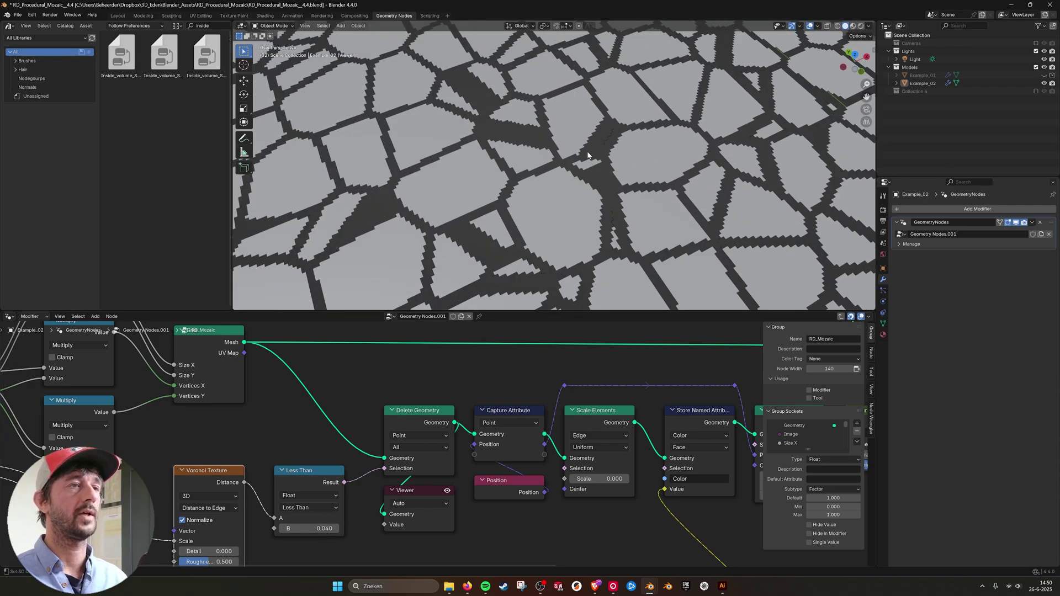
pyautogui.scroll(-8, 660, 254)
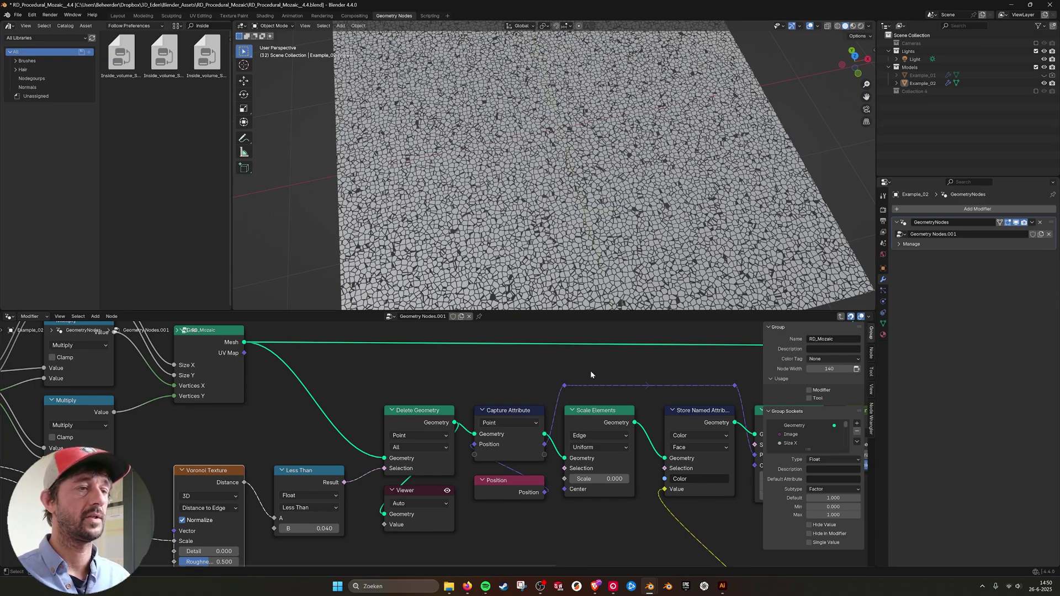
# - Examine the nodes following Delete Geometry, from Capture Attribute and Scale Elements to the complete mosaic network
pyautogui.moveTo(439, 483); pyautogui.dragTo(323, 479, button='middle')
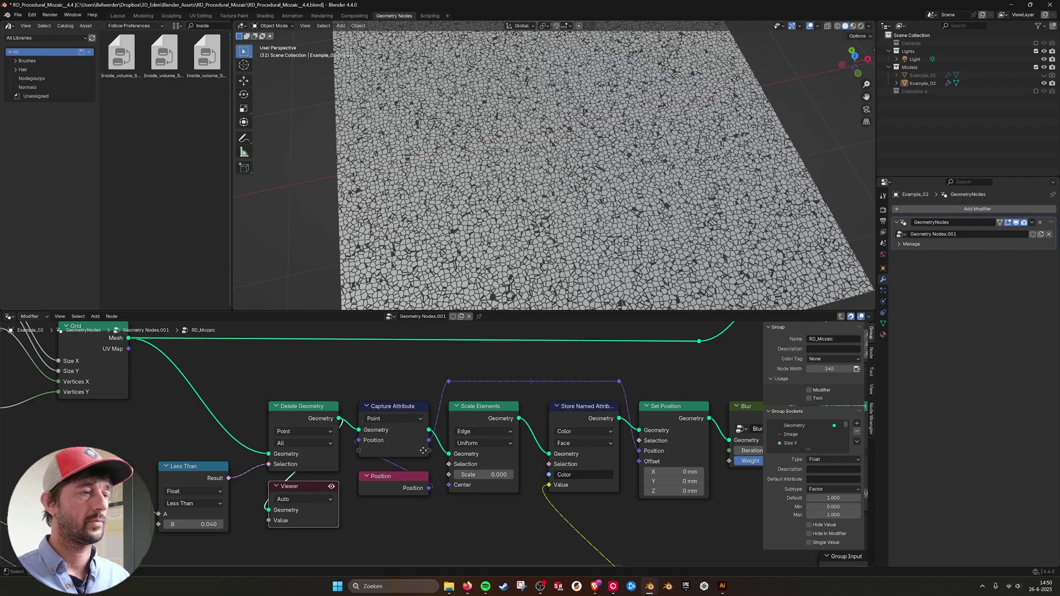
pyautogui.moveTo(420, 427); pyautogui.dragTo(341, 403, button='middle')
pyautogui.moveTo(427, 460); pyautogui.dragTo(335, 464, button='middle')
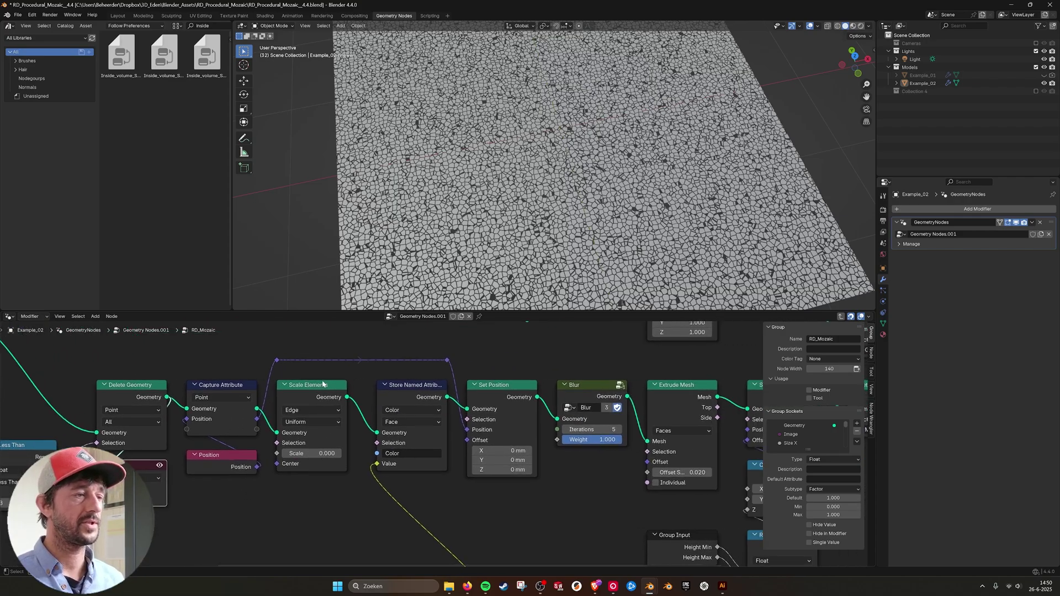
pyautogui.click(324, 397)
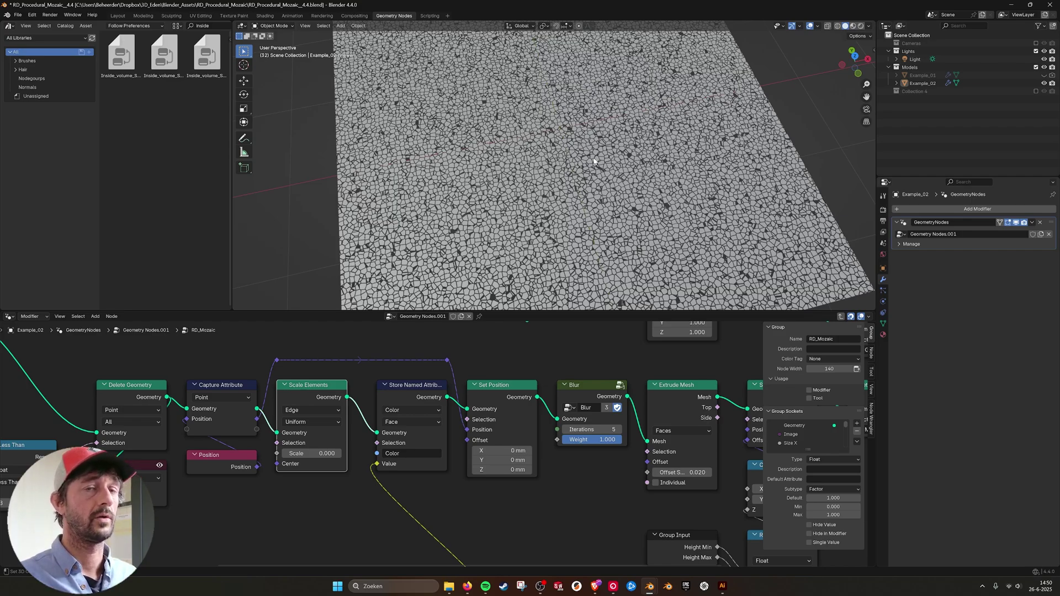
pyautogui.moveTo(571, 330); pyautogui.dragTo(524, 322, button='middle')
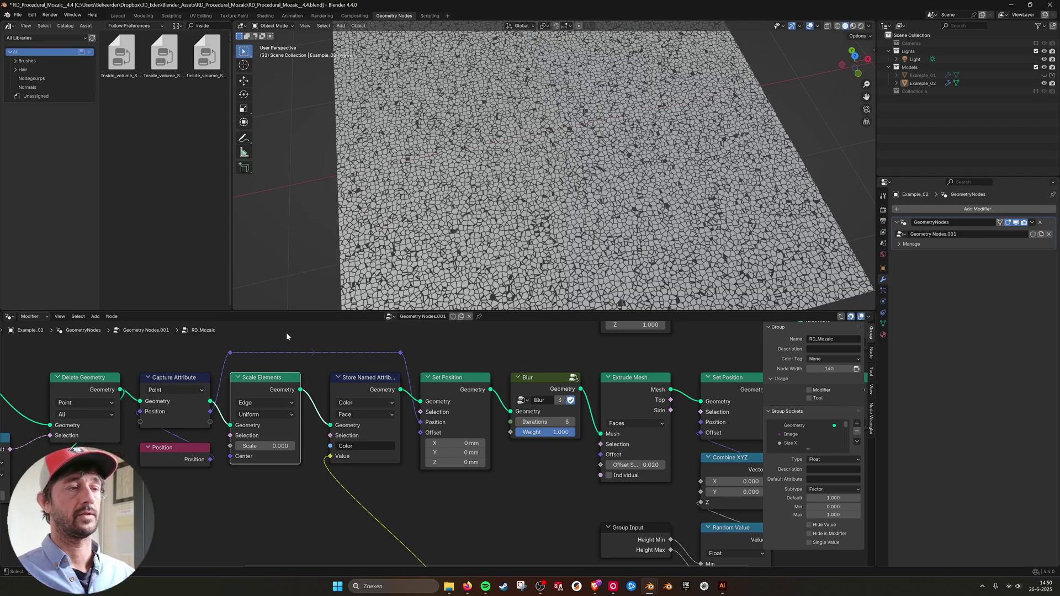
pyautogui.moveTo(376, 423)
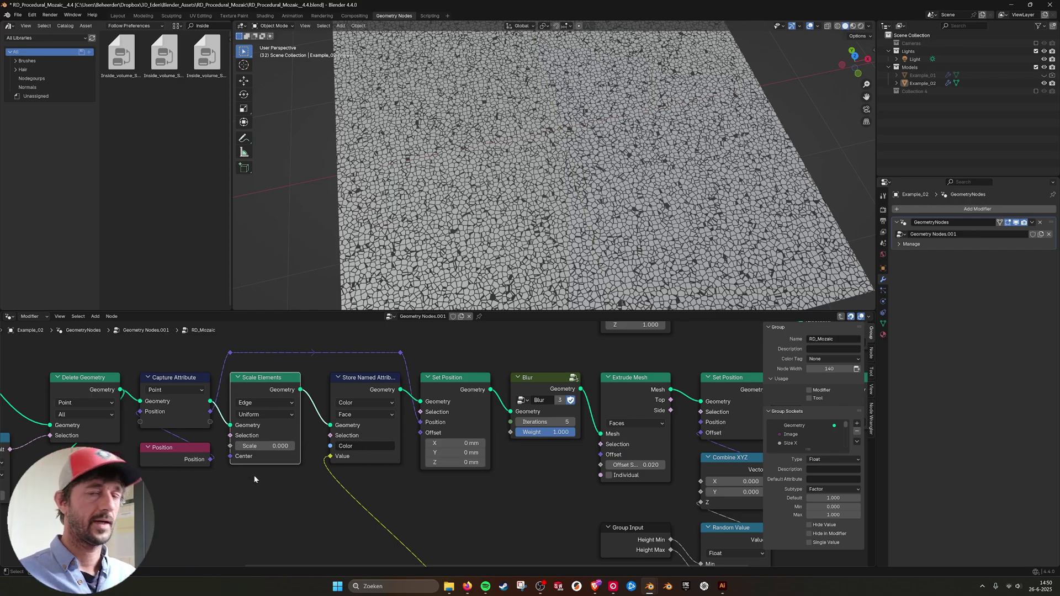
pyautogui.scroll(-5, 479, 495)
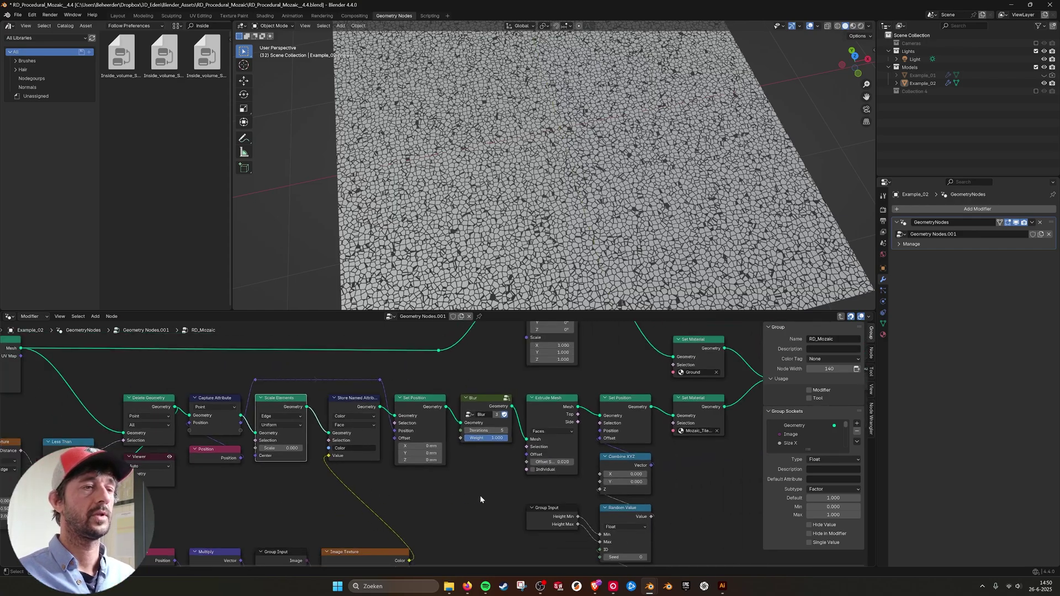
pyautogui.scroll(1, 358, 411)
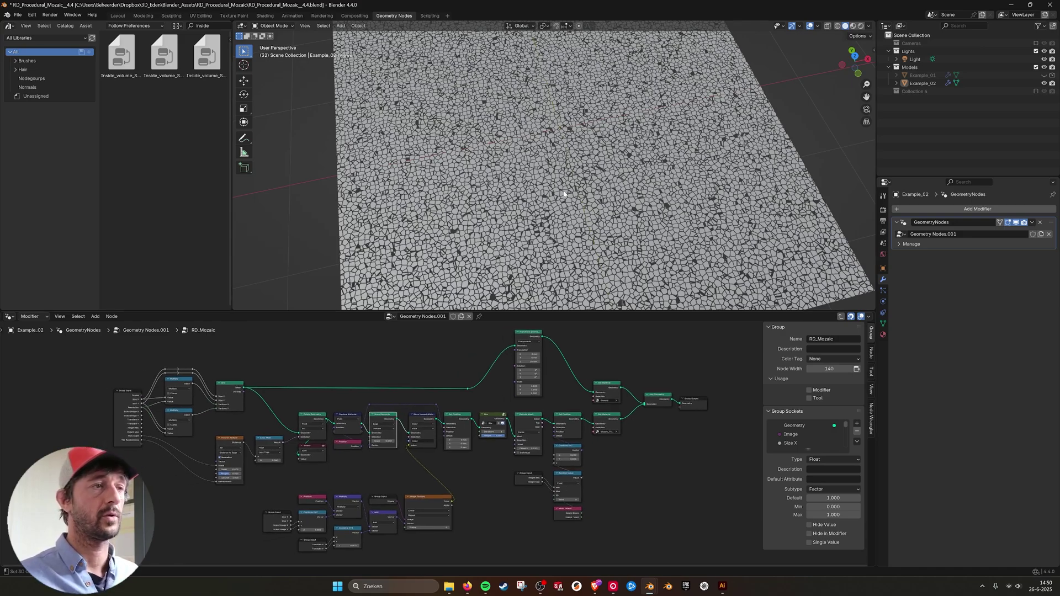
pyautogui.scroll(5, 564, 193)
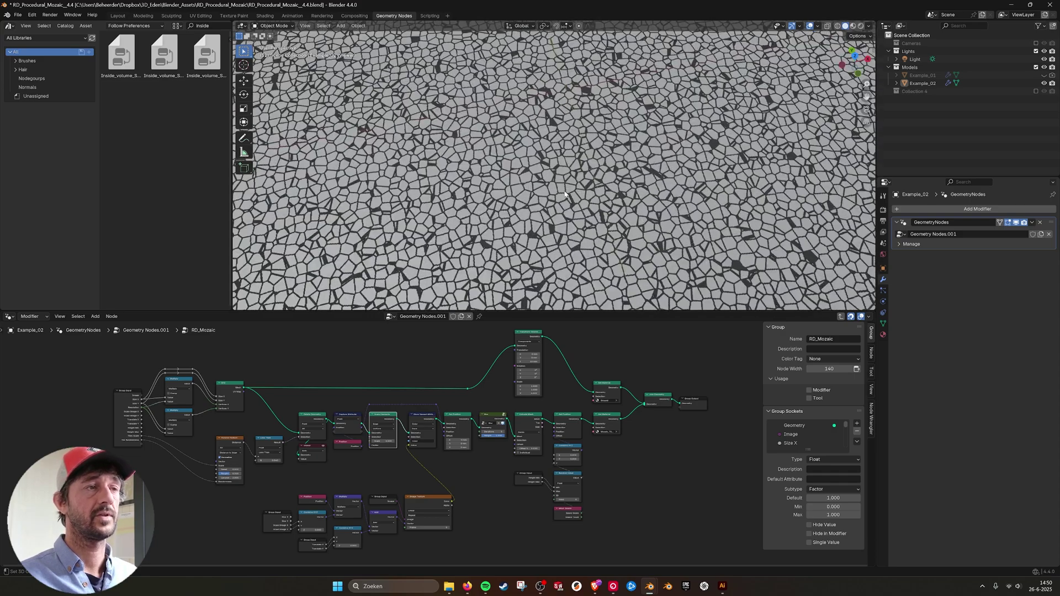
# - Examine the full sheet of previewed flat tiles together with the Viewer and Scale Elements nodes following Delete Geometry
pyautogui.scroll(-2, 567, 200)
pyautogui.scroll(-5, 567, 200)
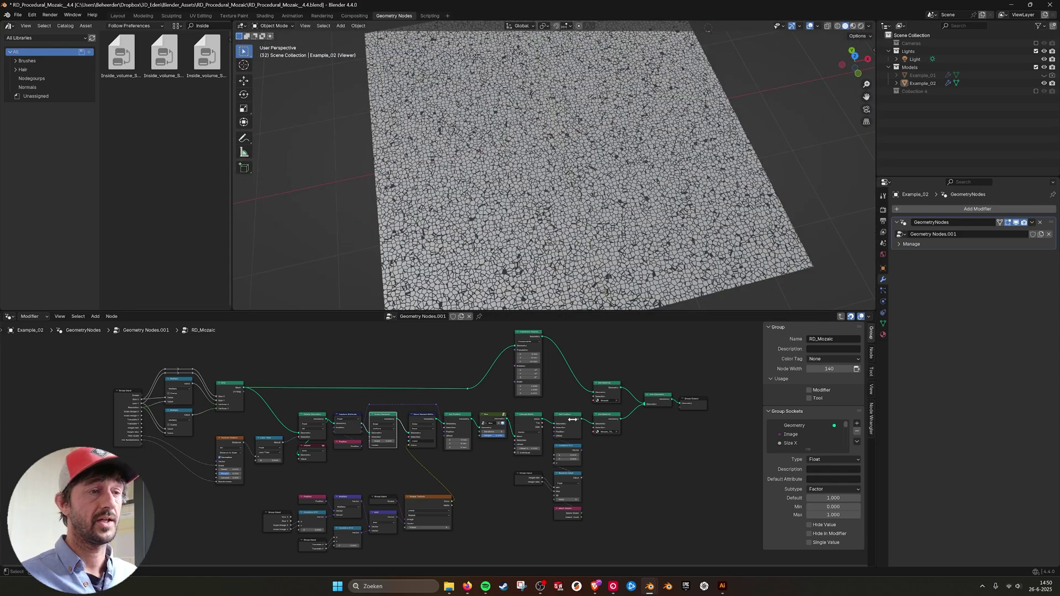
pyautogui.scroll(4, 344, 451)
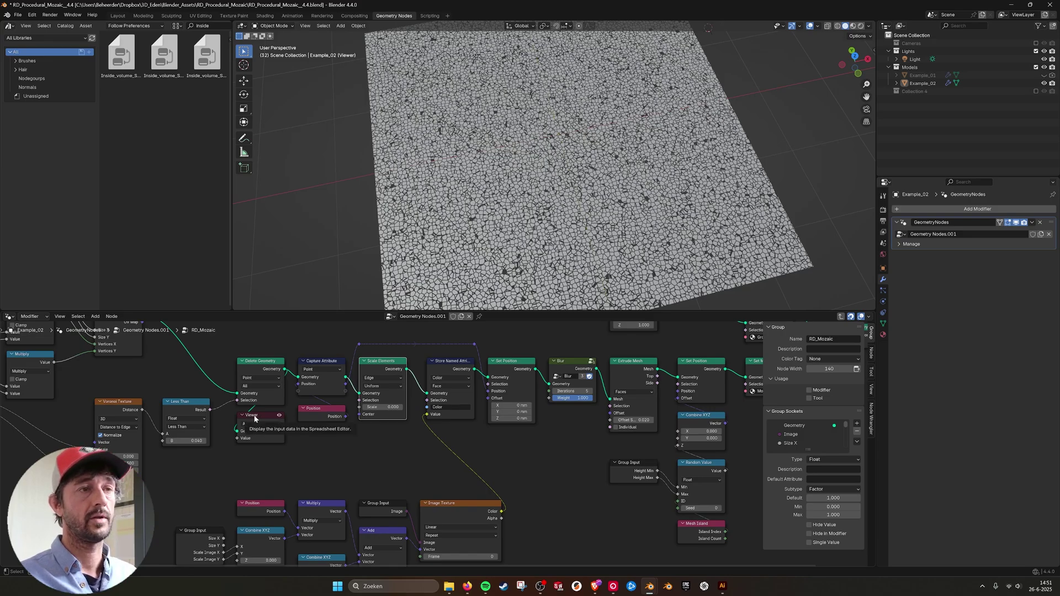
pyautogui.scroll(-2, 536, 193)
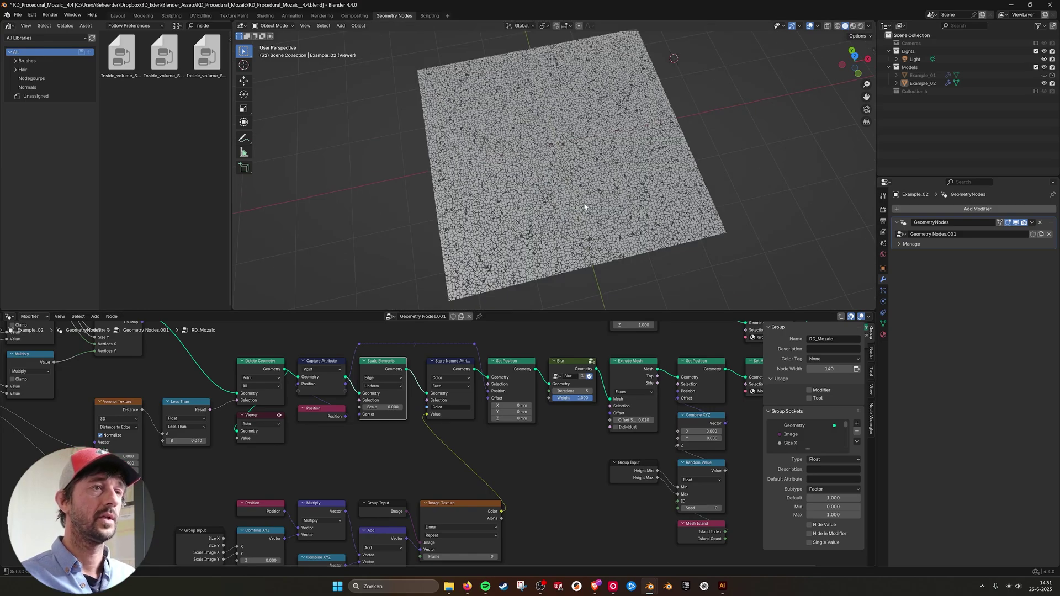
pyautogui.scroll(1, 584, 207)
pyautogui.scroll(3, 584, 208)
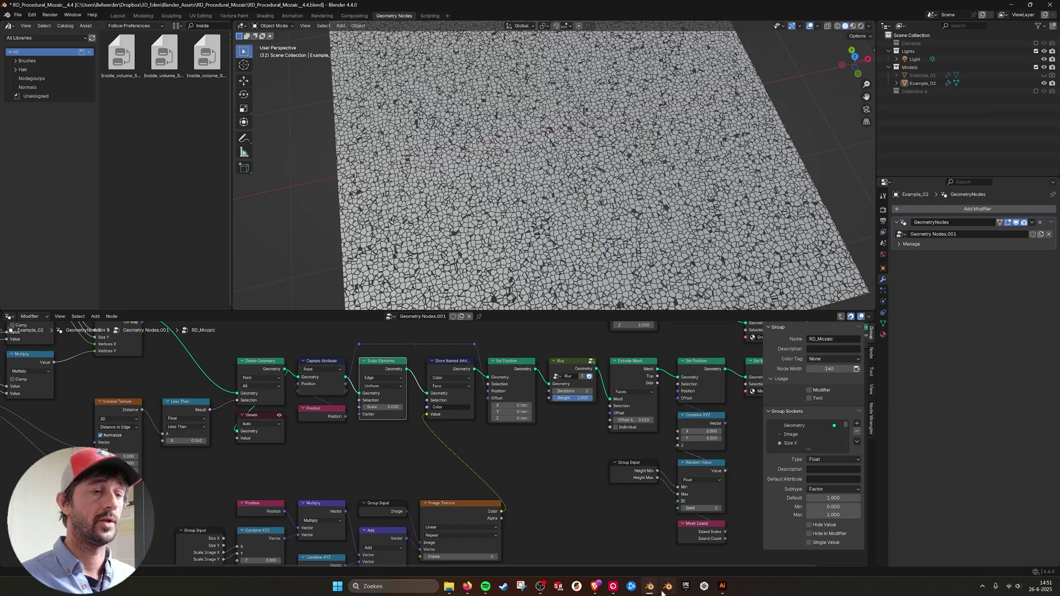
# - Switch to the Blender window with the Procedural_Voronoi_Mesh portrait mosaic and display the viewport in material preview shading
pyautogui.moveTo(662, 593)
pyautogui.click(605, 544)
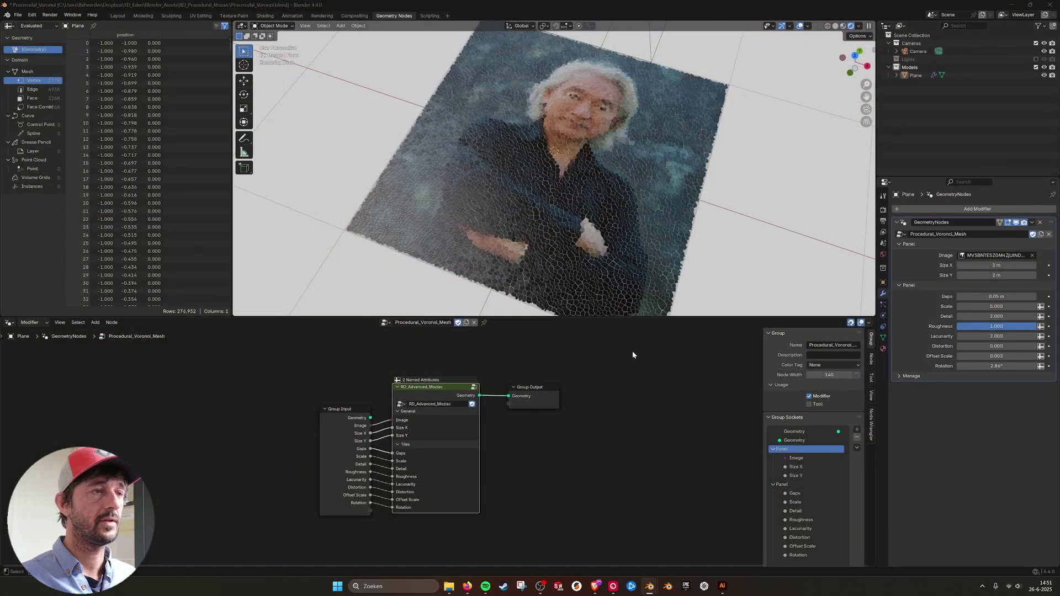
pyautogui.moveTo(574, 193); pyautogui.dragTo(634, 166, button='middle')
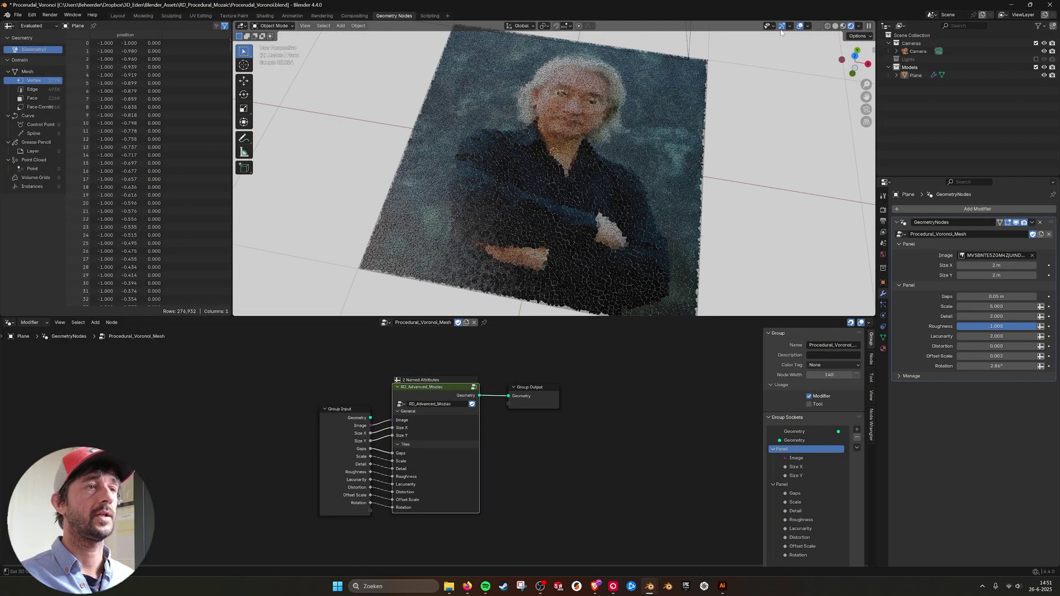
pyautogui.scroll(6, 677, 129)
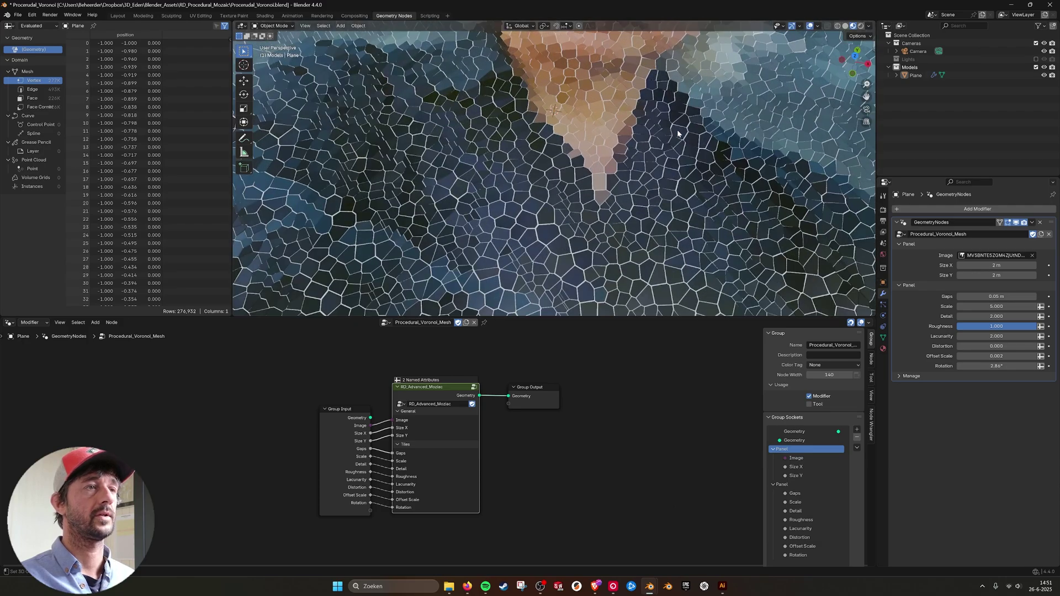
# - Examine the coloured tiles and gaps of the portrait mosaic up close and as a whole
pyautogui.scroll(-2, 677, 129)
pyautogui.scroll(-3, 647, 149)
pyautogui.moveTo(647, 148)
pyautogui.mouseDown(button='middle')
pyautogui.moveTo(607, 128)
pyautogui.moveTo(645, 150)
pyautogui.moveTo(604, 162)
pyautogui.moveTo(620, 172)
pyautogui.moveTo(603, 167)
pyautogui.moveTo(649, 166)
pyautogui.mouseUp(button='middle')
pyautogui.scroll(5, 646, 150)
pyautogui.scroll(-5, 635, 150)
pyautogui.scroll(4, 624, 169)
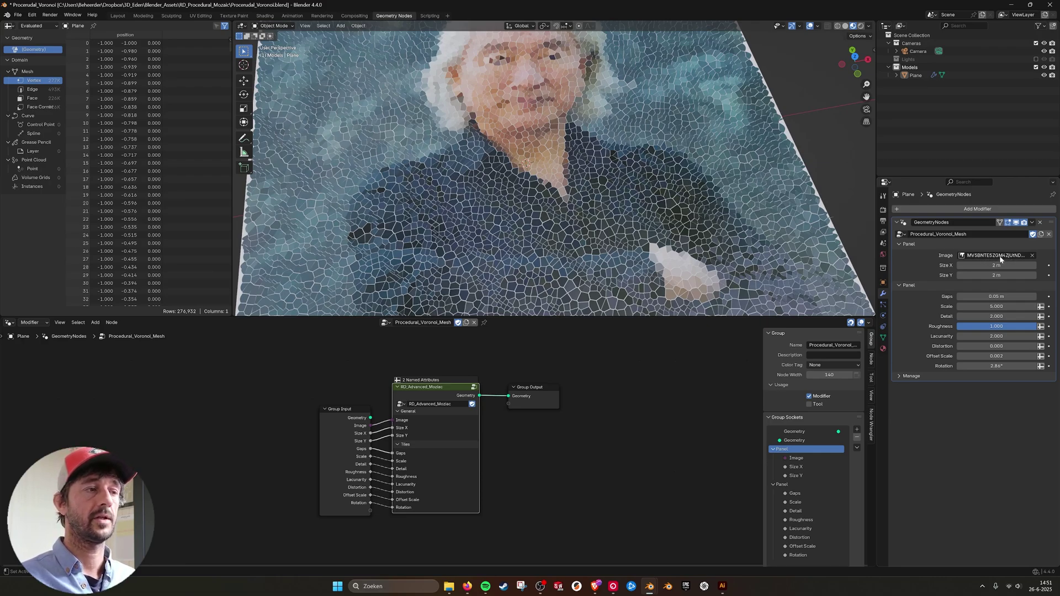
pyautogui.scroll(-3, 856, 237)
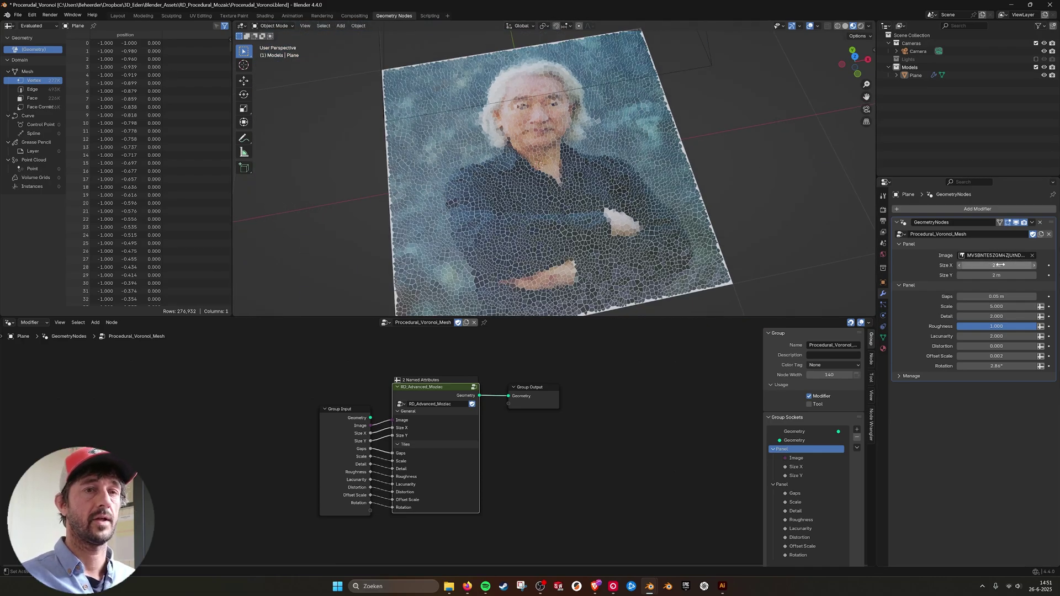
# - Try a different size for the portrait mosaic in the modifier settings and undo the change
pyautogui.moveTo(995, 265)
pyautogui.mouseDown()
pyautogui.moveTo(1032, 266)
pyautogui.moveTo(974, 266)
pyautogui.moveTo(1010, 275)
pyautogui.moveTo(992, 275)
pyautogui.mouseUp()
pyautogui.hotkey('ctrl', 'z')
pyautogui.hotkey('ctrl', 'z')
pyautogui.moveTo(800, 249); pyautogui.dragTo(766, 217, button='middle')
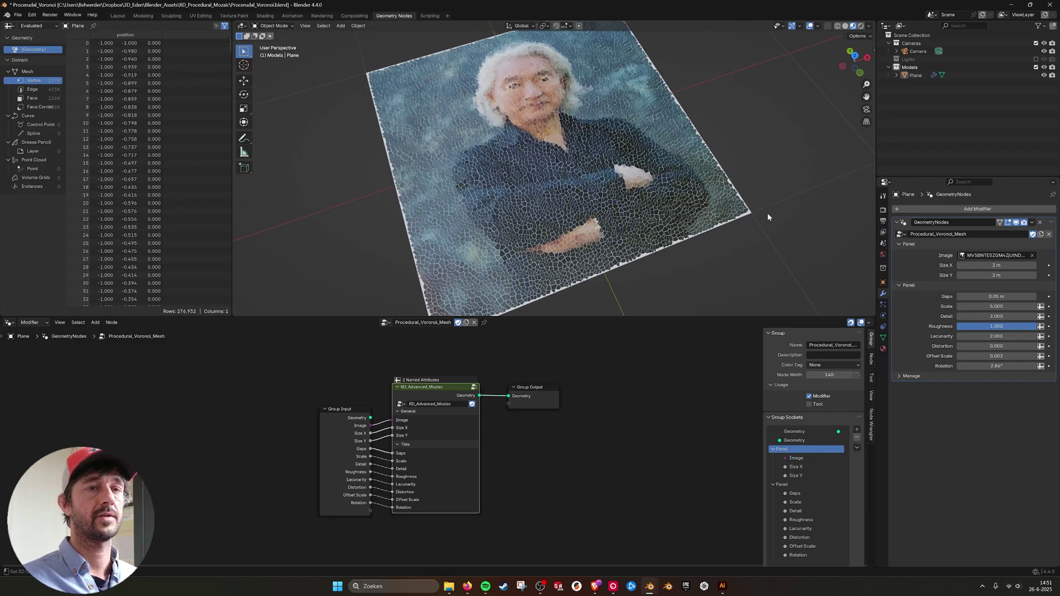
# - Try a Gaps value of 0 m on the portrait mosaic and undo the change
pyautogui.scroll(6, 553, 168)
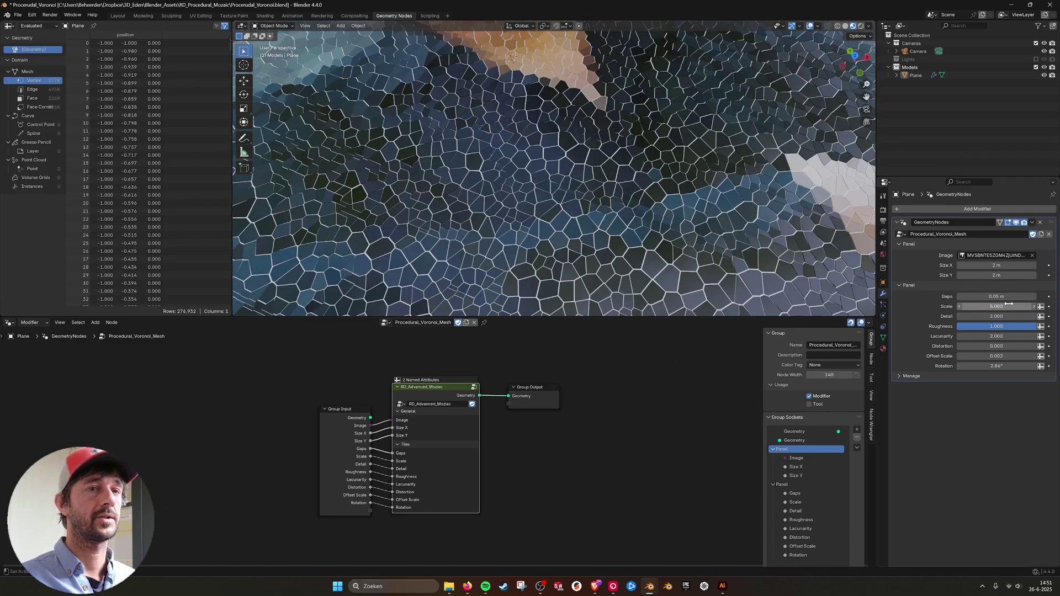
pyautogui.moveTo(998, 297)
pyautogui.mouseDown()
pyautogui.moveTo(1046, 297)
pyautogui.moveTo(1007, 297)
pyautogui.mouseUp()
pyautogui.scroll(-6, 607, 190)
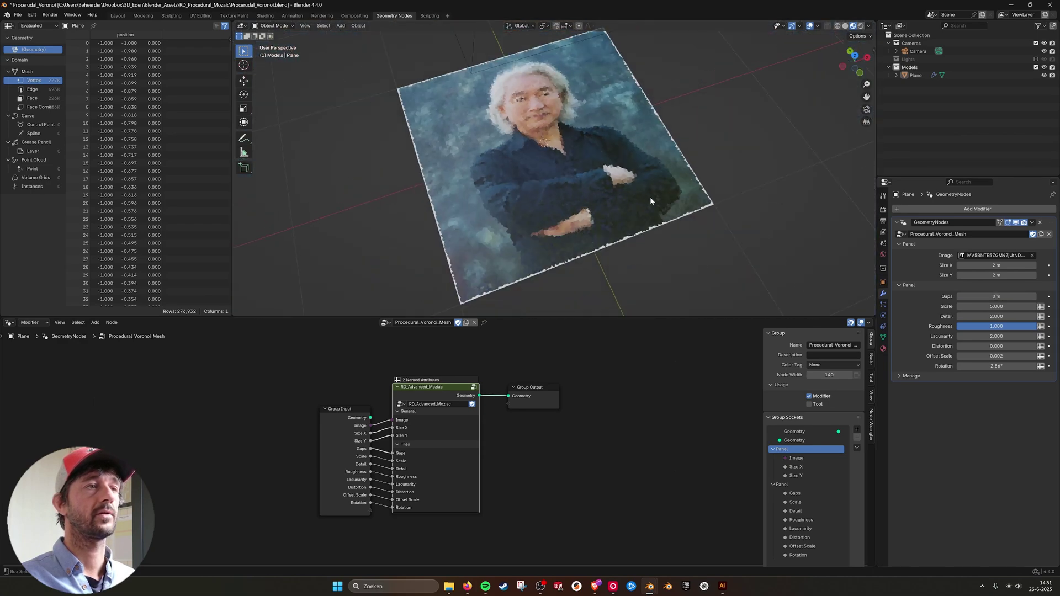
pyautogui.hotkey('ctrl', 'z')
pyautogui.scroll(4, 684, 207)
pyautogui.moveTo(668, 212); pyautogui.dragTo(657, 214, button='middle')
pyautogui.scroll(-2, 656, 215)
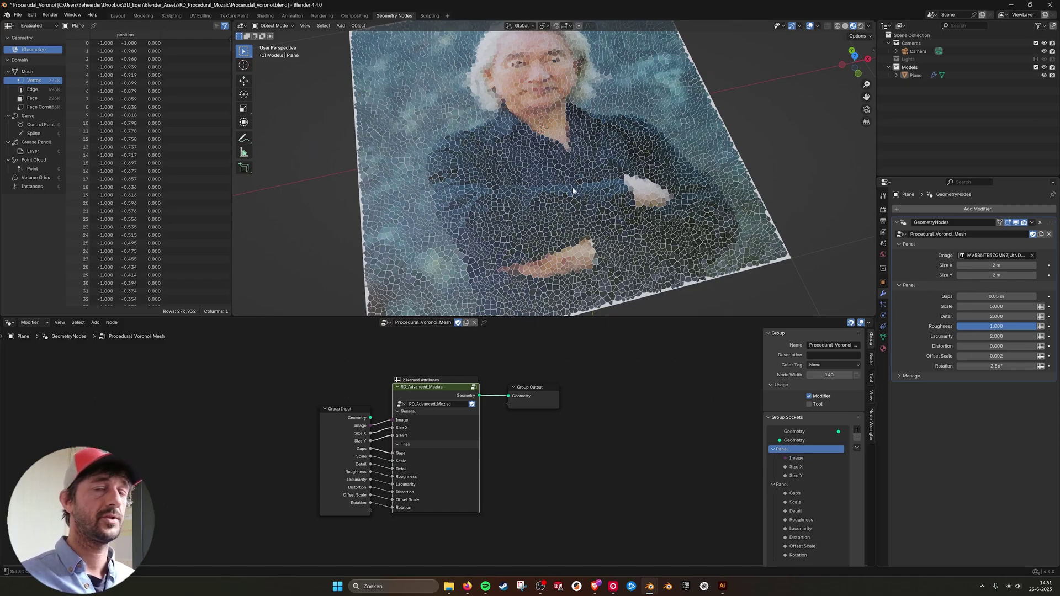
# - Show the mosaic in wireframe shading and examine the tile topology along the gaps
pyautogui.scroll(5, 572, 190)
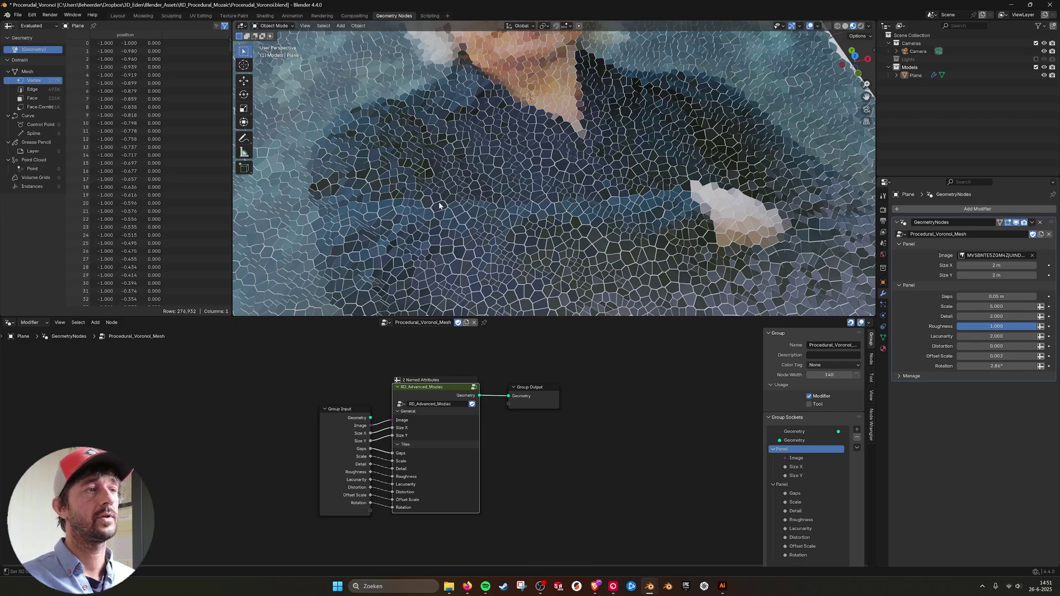
pyautogui.click(838, 26)
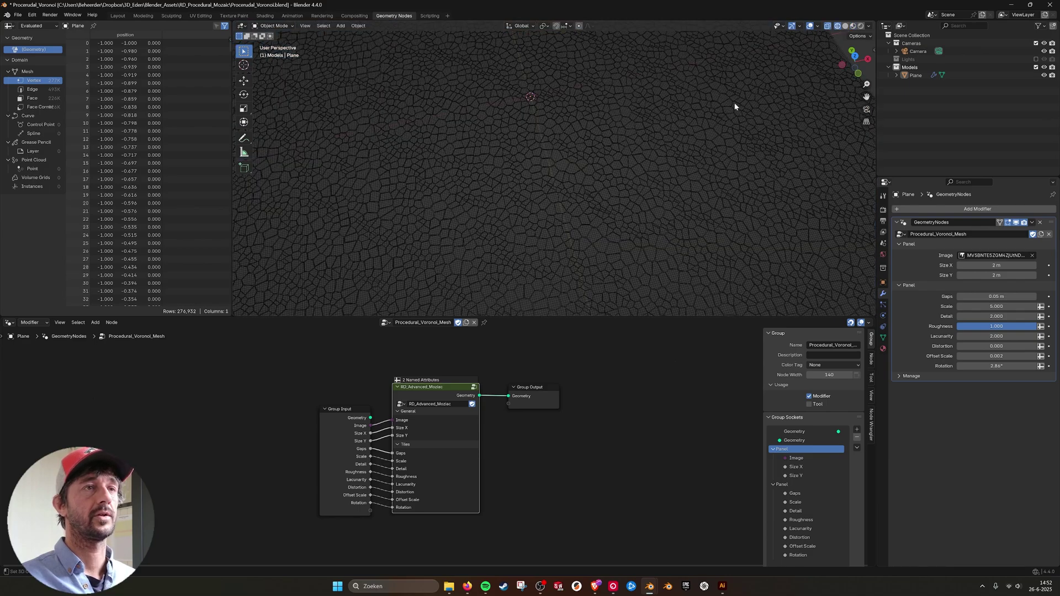
pyautogui.scroll(5, 648, 158)
pyautogui.scroll(-2, 600, 156)
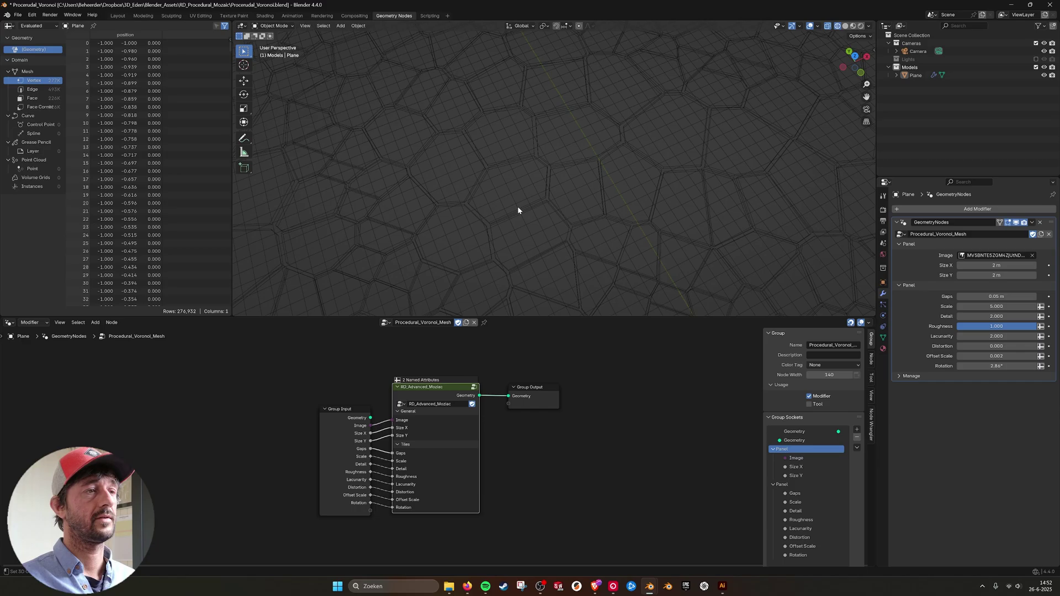
pyautogui.scroll(-4, 587, 195)
pyautogui.scroll(11, 587, 195)
pyautogui.scroll(-7, 553, 118)
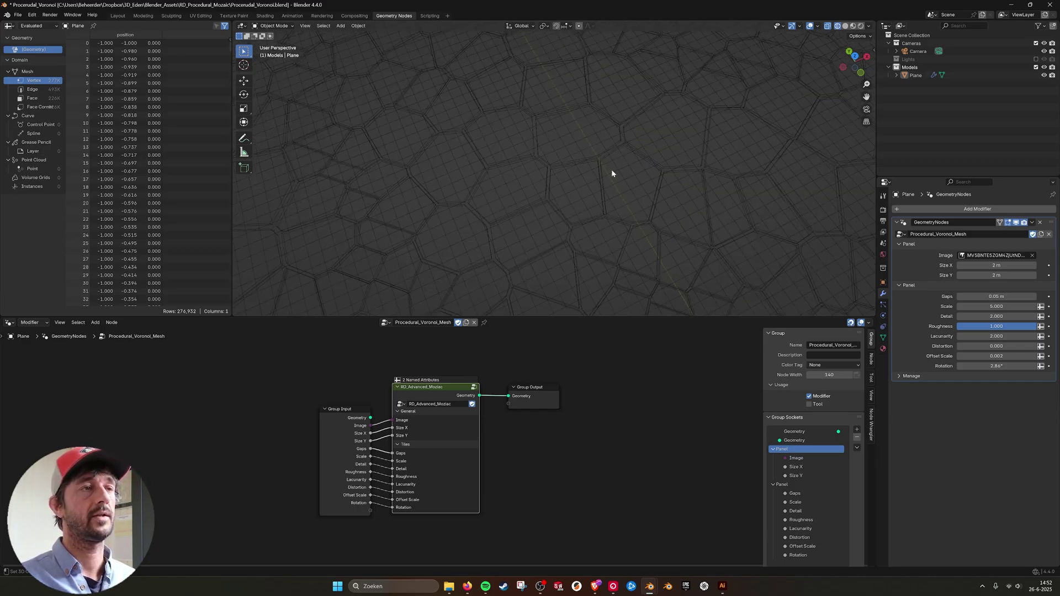
# - Return the viewport to solid shading and open the RD_Advanced_Moziac node group for editing
pyautogui.click(845, 26)
pyautogui.scroll(2, 443, 380)
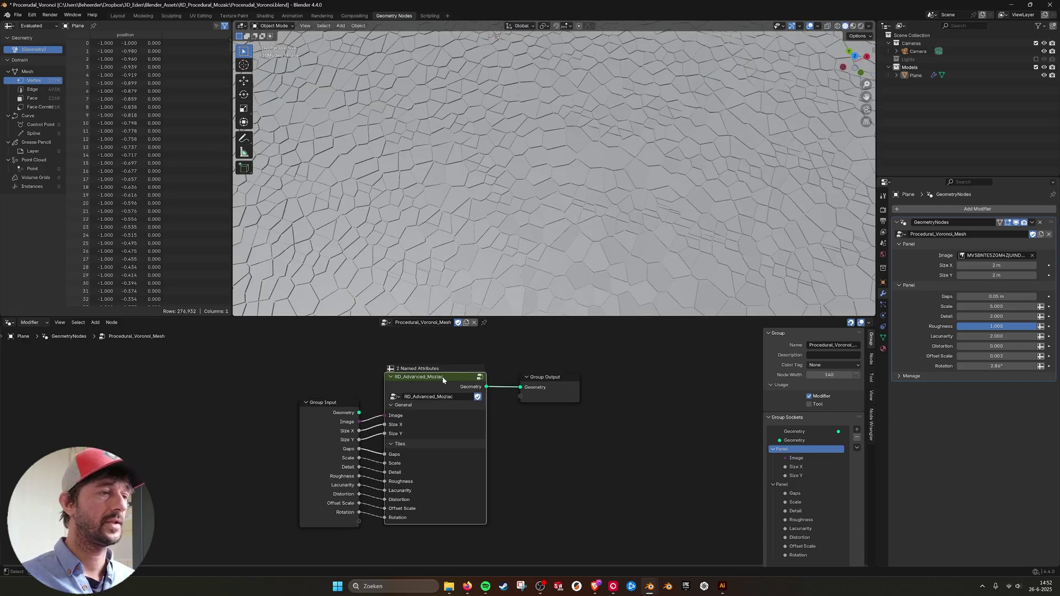
pyautogui.click(479, 377)
# - Examine the point distribution frame, including the Grid, Mesh to Points, Noise Texture and Set Position nodes
pyautogui.scroll(-4, 446, 379)
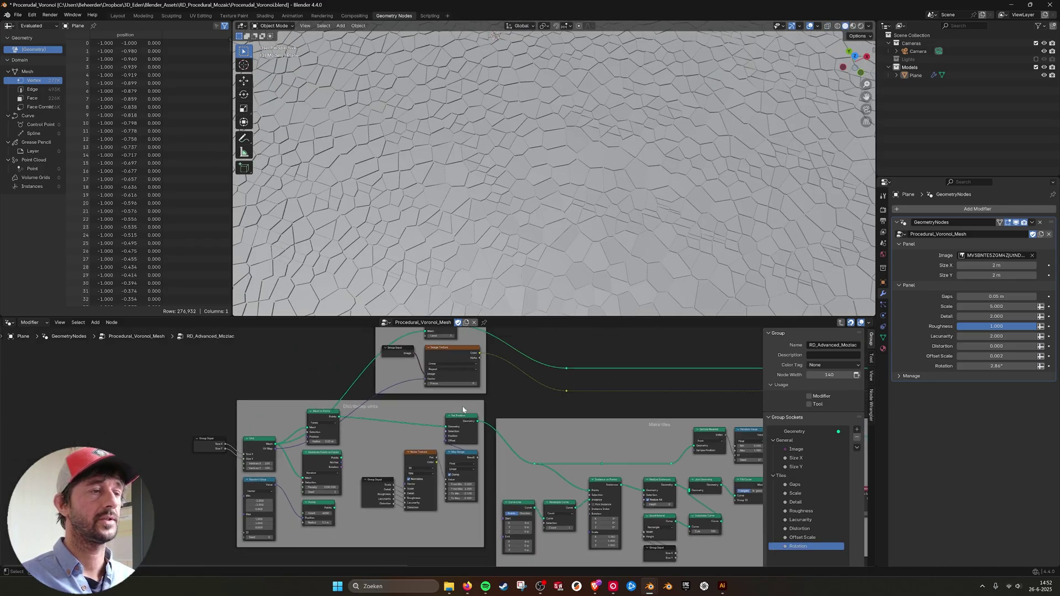
pyautogui.scroll(2, 447, 403)
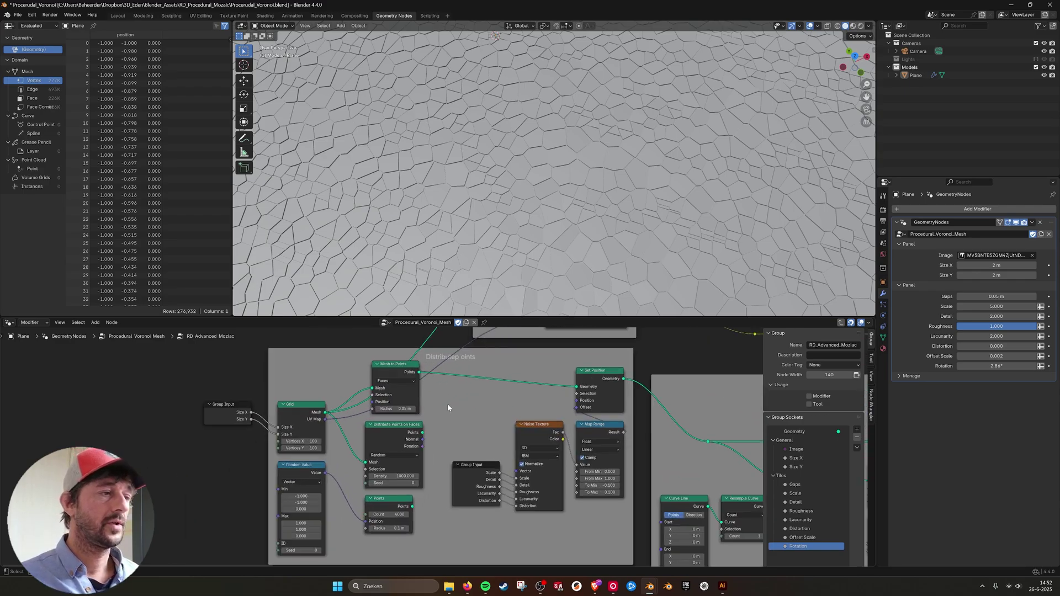
pyautogui.scroll(-1, 485, 403)
pyautogui.scroll(2, 471, 392)
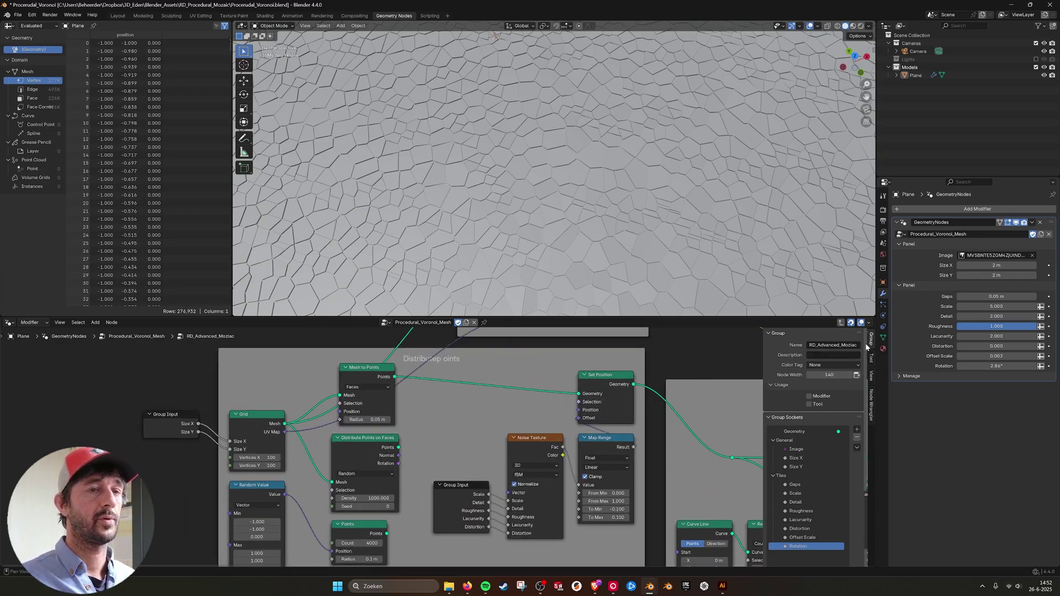
pyautogui.scroll(-1, 450, 407)
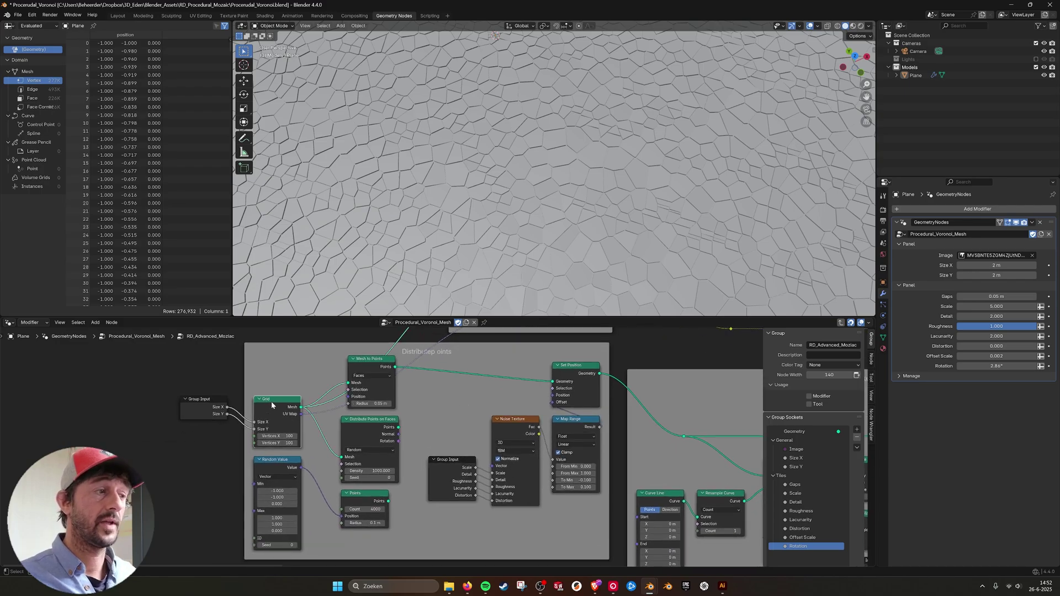
pyautogui.scroll(-1, 447, 406)
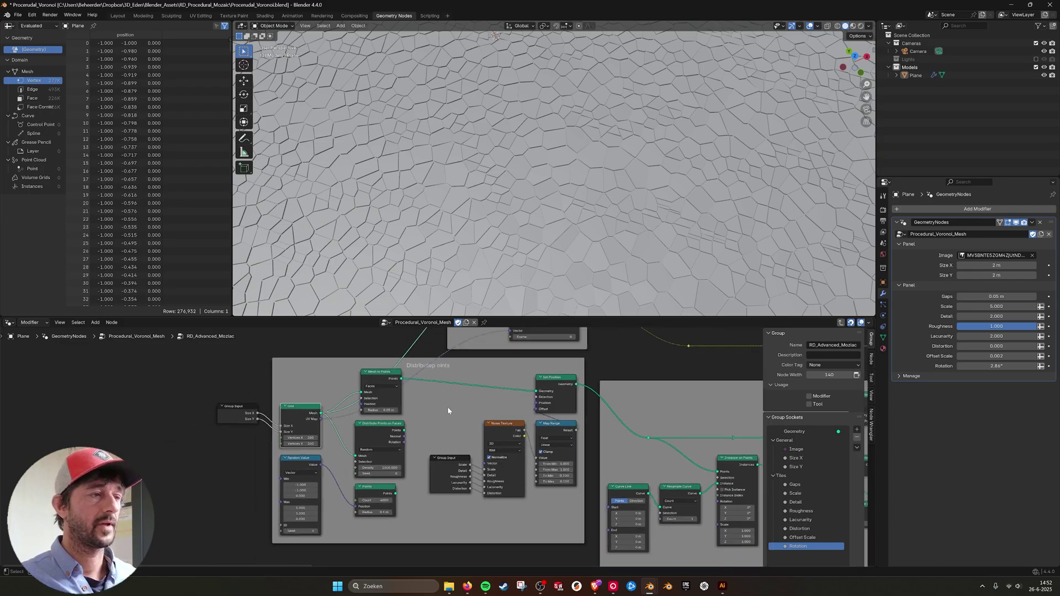
# - Add a Viewer node fed by the Grid node's Mesh output above the frame and preview the grid in wireframe shading
pyautogui.moveTo(447, 406); pyautogui.dragTo(445, 461, button='middle')
pyautogui.moveTo(329, 415); pyautogui.dragTo(340, 376)
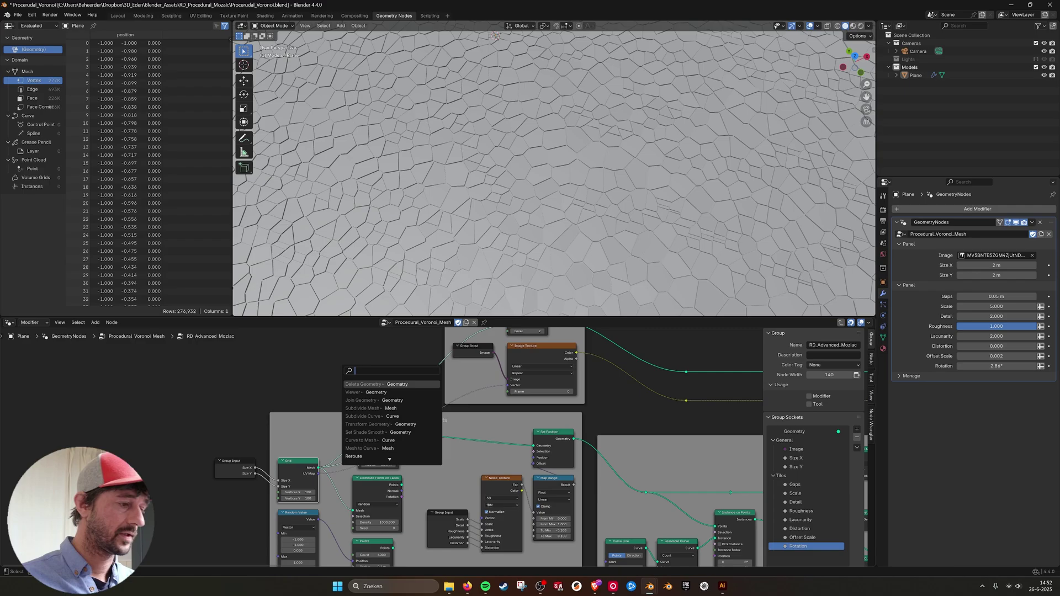
pyautogui.write('view')
pyautogui.press('Return')
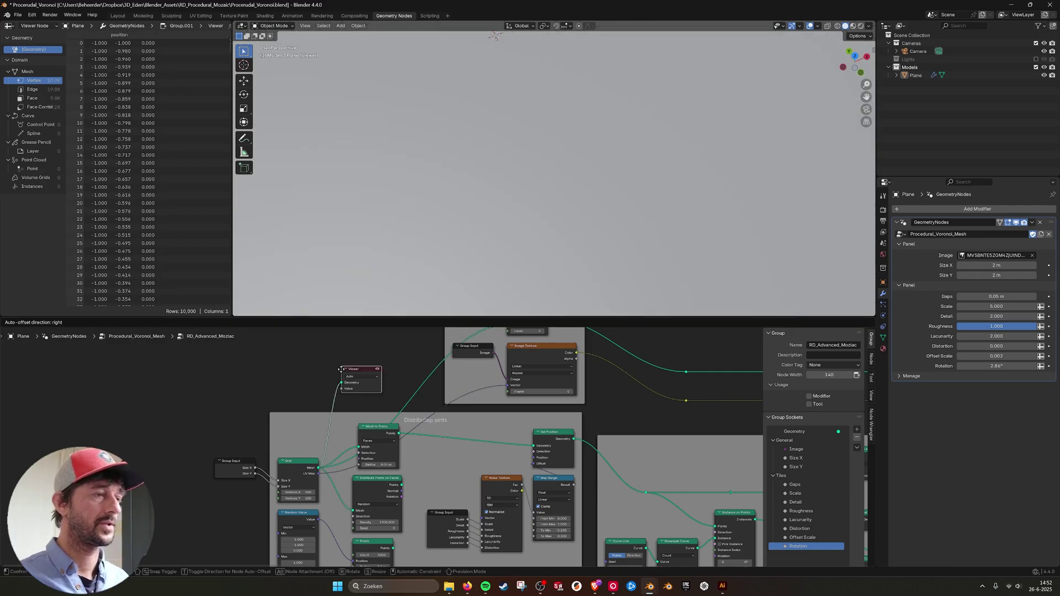
pyautogui.click(364, 368)
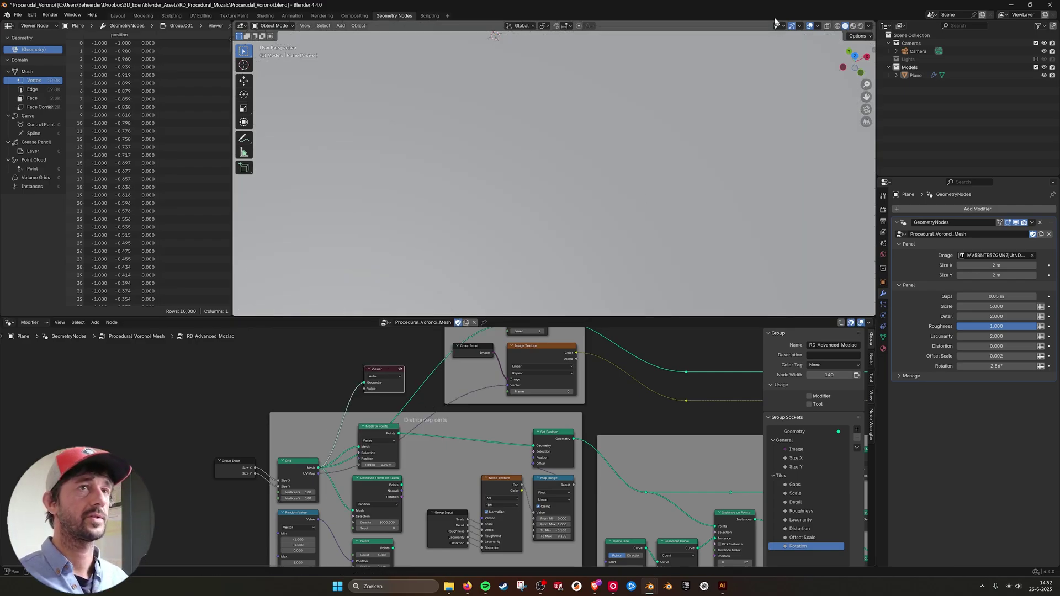
pyautogui.click(837, 26)
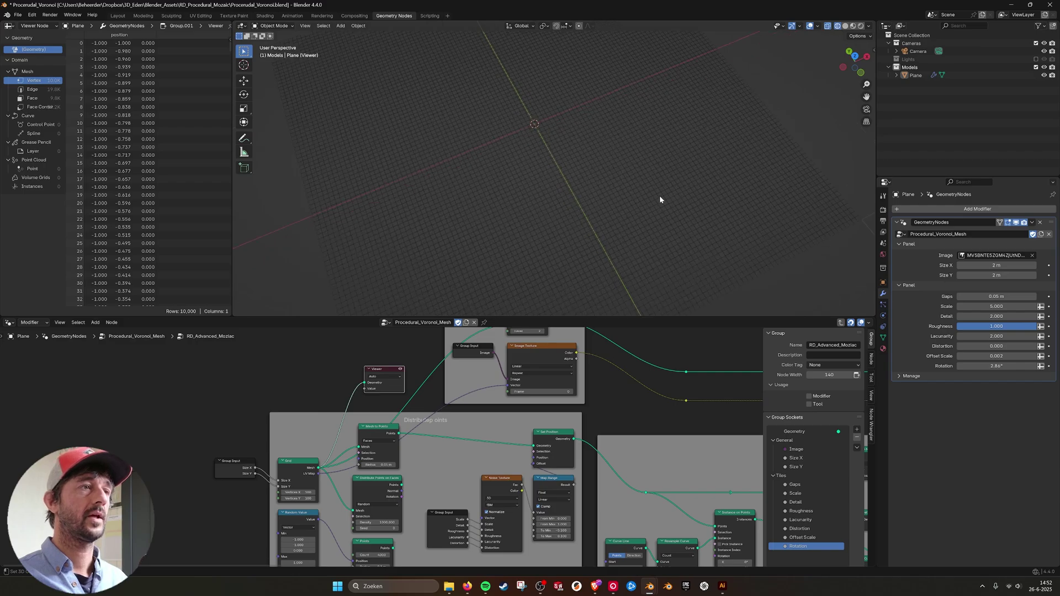
pyautogui.moveTo(676, 186); pyautogui.dragTo(671, 182, button='middle')
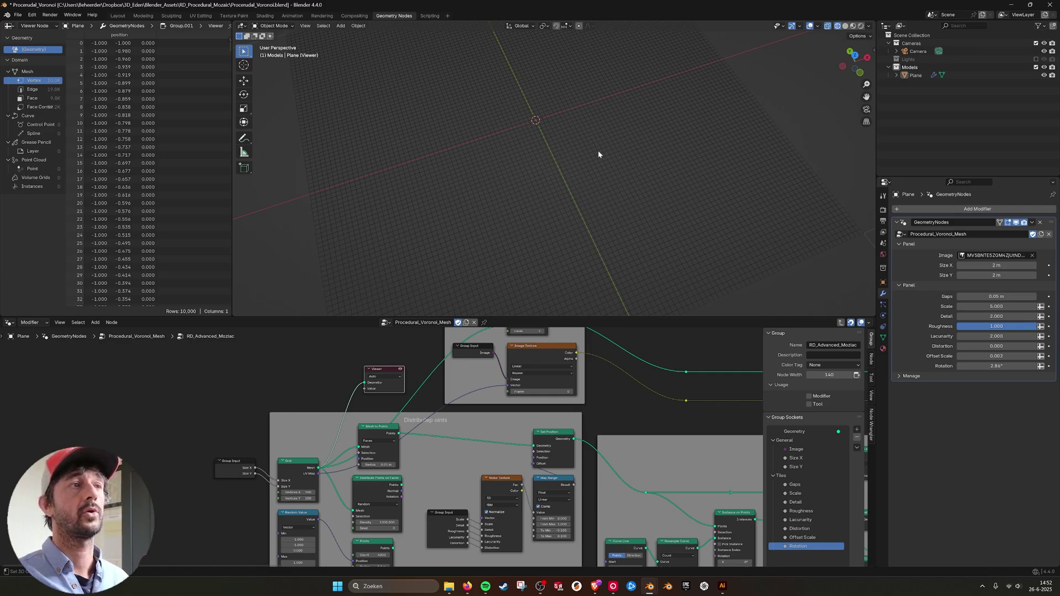
# - Feed the Viewer node from the Subdivide Mesh output and place it beside the Capture color frame
pyautogui.moveTo(527, 375); pyautogui.dragTo(342, 440, button='middle')
pyautogui.scroll(1, 435, 423)
pyautogui.click(217, 488)
pyautogui.click(359, 385)
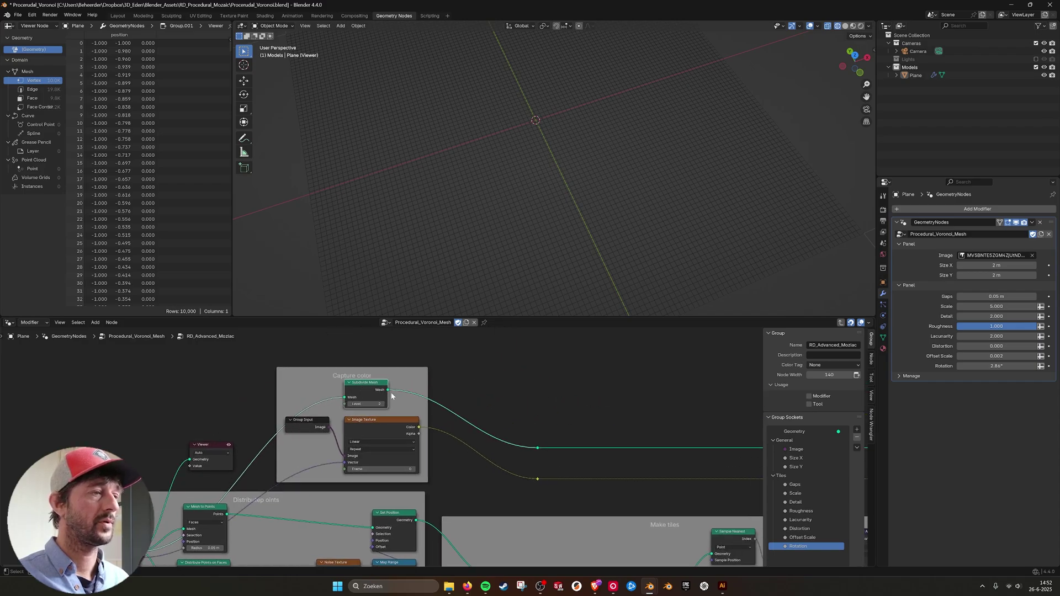
pyautogui.scroll(3, 356, 381)
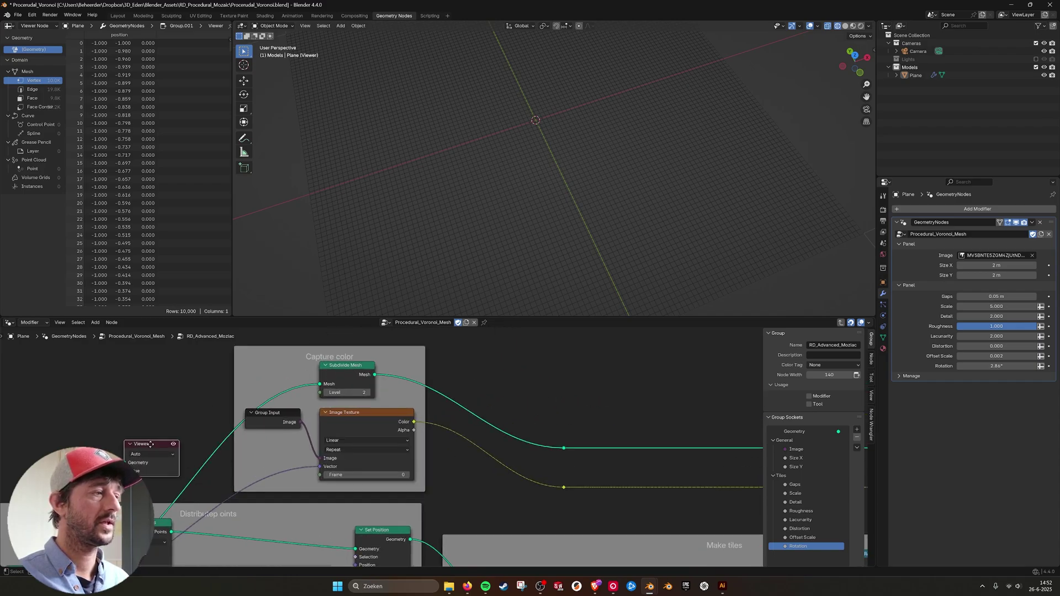
pyautogui.keyDown('ctrl'); pyautogui.keyDown('shift'); pyautogui.click(377, 375); pyautogui.keyUp('shift'); pyautogui.keyUp('ctrl')
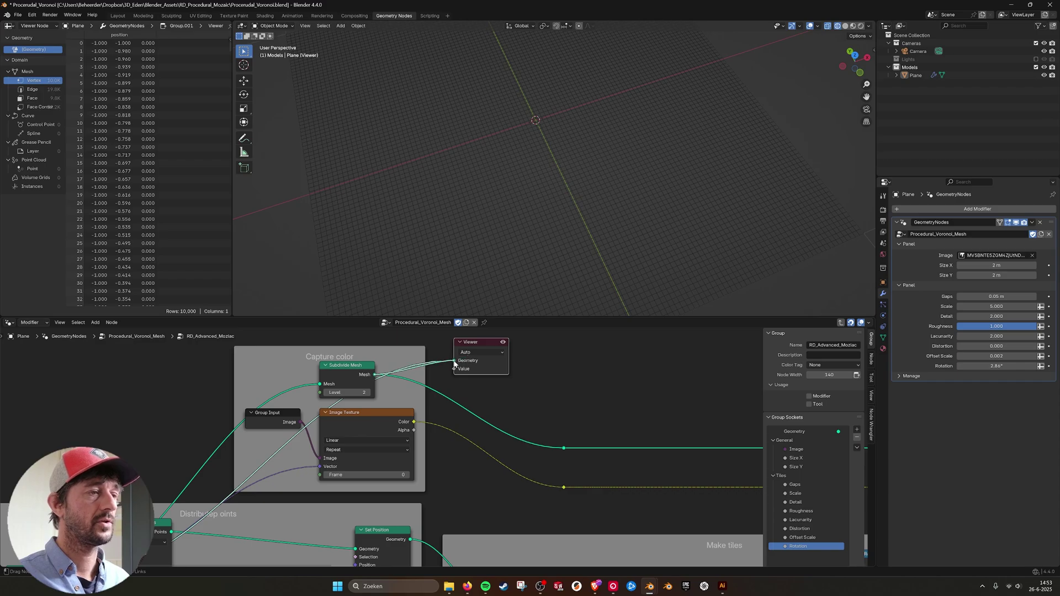
pyautogui.moveTo(454, 361); pyautogui.dragTo(454, 360)
pyautogui.scroll(2, 568, 167)
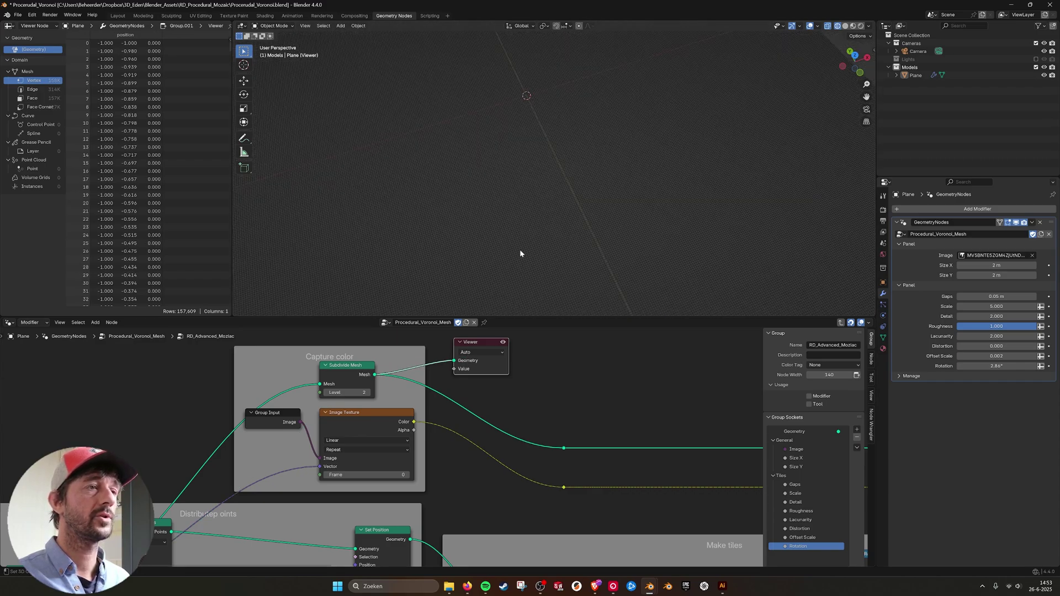
pyautogui.moveTo(445, 416)
pyautogui.mouseDown(button='middle')
pyautogui.moveTo(415, 401)
pyautogui.moveTo(432, 403)
pyautogui.mouseUp(button='middle')
pyautogui.moveTo(446, 335); pyautogui.dragTo(545, 382)
# - Follow the subdivided mesh and image colour links to the Sample Nearest Surface node in the Capture color and rotation frame and select it
pyautogui.moveTo(398, 433); pyautogui.dragTo(249, 411, button='middle')
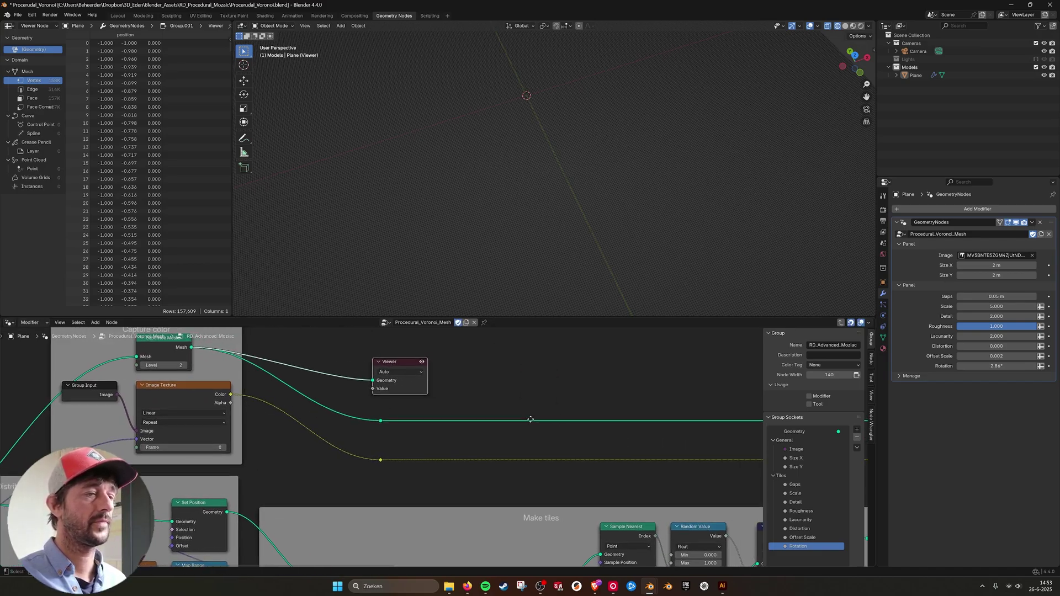
pyautogui.moveTo(532, 419); pyautogui.dragTo(145, 414, button='middle')
pyautogui.moveTo(608, 438); pyautogui.dragTo(348, 429, button='middle')
pyautogui.moveTo(572, 434); pyautogui.dragTo(129, 410, button='middle')
pyautogui.moveTo(299, 390); pyautogui.dragTo(287, 412, button='middle')
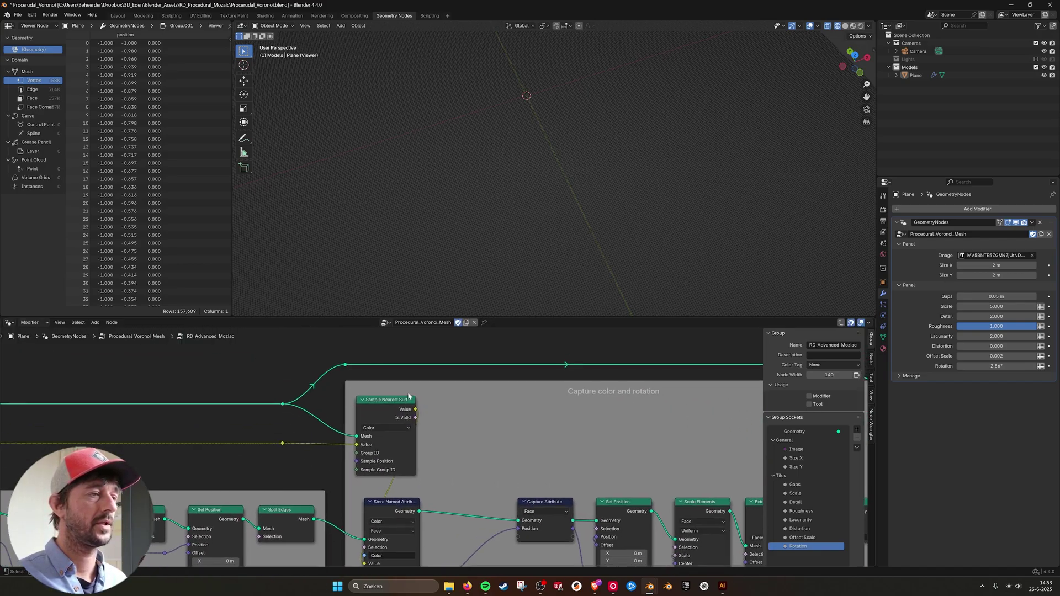
pyautogui.click(392, 409)
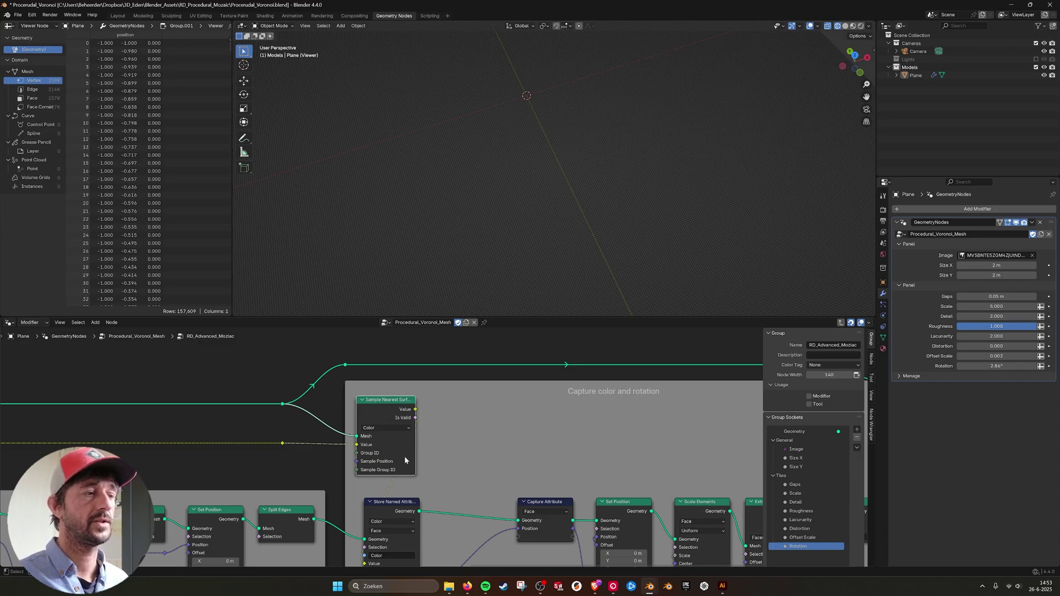
# - Move the Viewer node back beside the point distribution frame and feed it from the Mesh to Points node's Points output
pyautogui.moveTo(404, 458); pyautogui.dragTo(395, 404, button='middle')
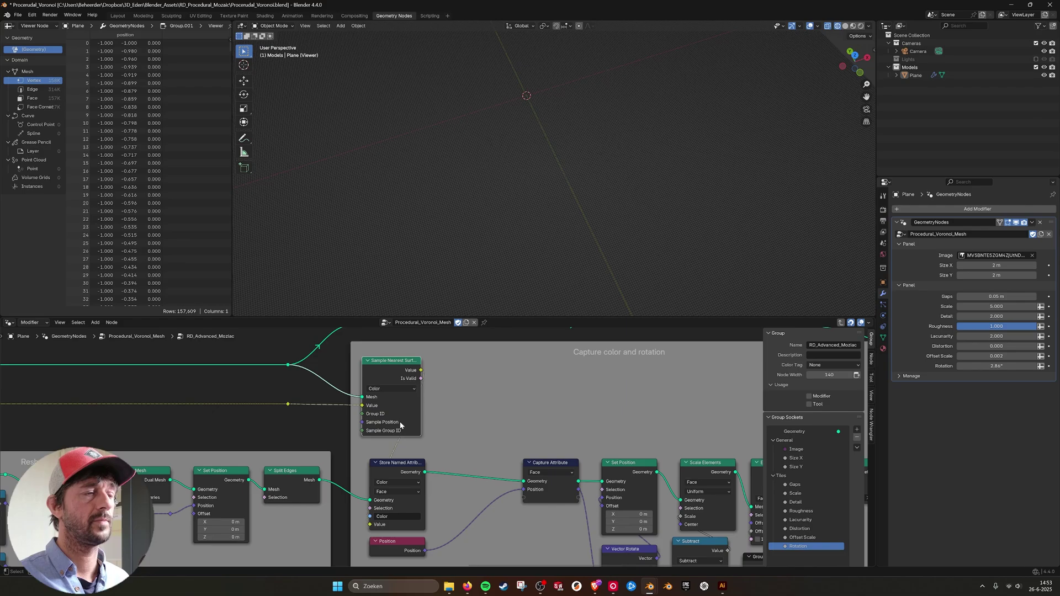
pyautogui.moveTo(179, 453); pyautogui.dragTo(607, 418, button='middle')
pyautogui.scroll(-5, 222, 407)
pyautogui.moveTo(223, 407); pyautogui.dragTo(380, 434, button='middle')
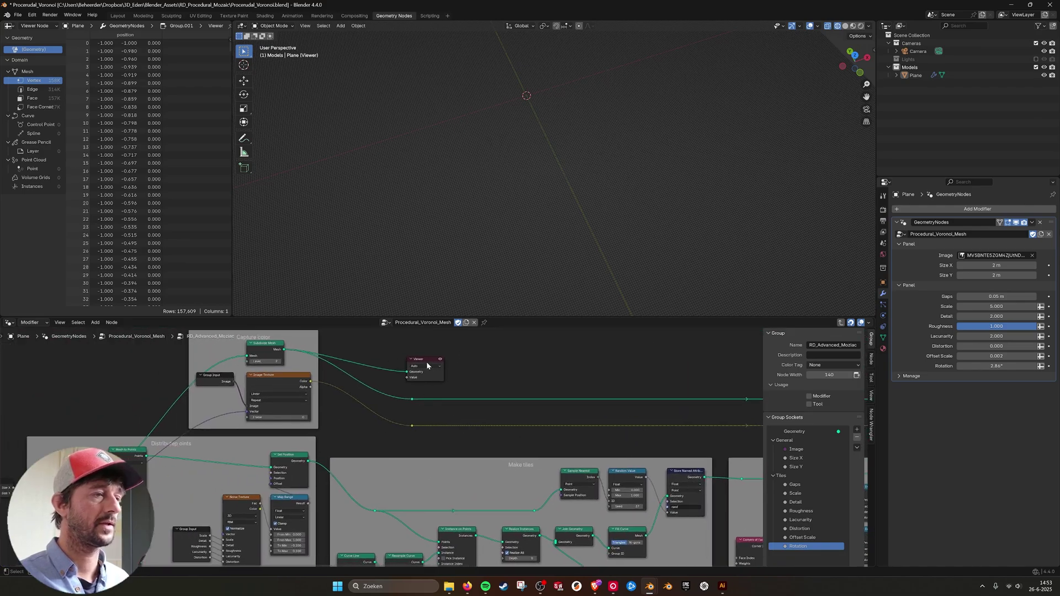
pyautogui.moveTo(426, 362); pyautogui.dragTo(322, 451)
pyautogui.moveTo(296, 461); pyautogui.dragTo(421, 392, button='middle')
pyautogui.scroll(5, 421, 392)
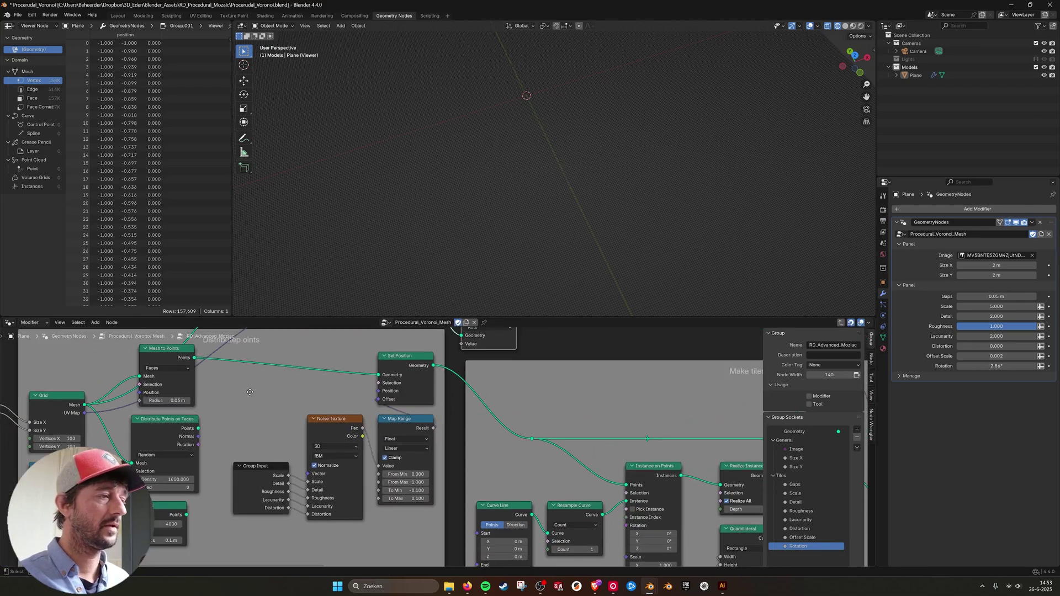
pyautogui.moveTo(251, 392); pyautogui.dragTo(385, 394, button='middle')
pyautogui.click(311, 350)
pyautogui.moveTo(303, 351); pyautogui.dragTo(317, 397, button='middle')
pyautogui.moveTo(291, 397); pyautogui.dragTo(557, 374)
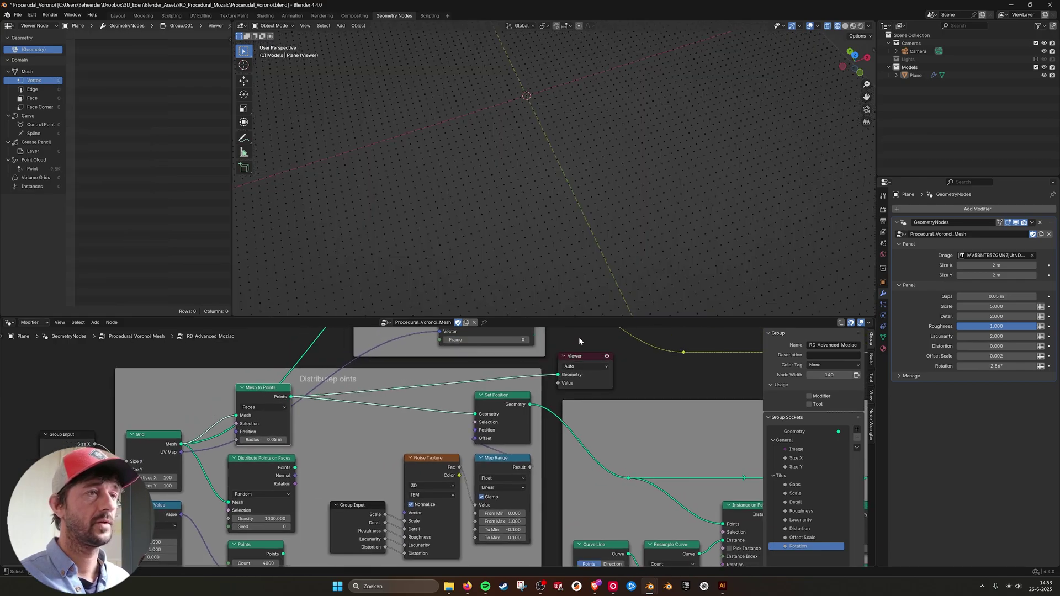
# - Compare the Mesh to Points node with the alternative Distribute Points on Faces and Points nodes in the point distribution frame
pyautogui.moveTo(495, 381); pyautogui.dragTo(508, 321, button='middle')
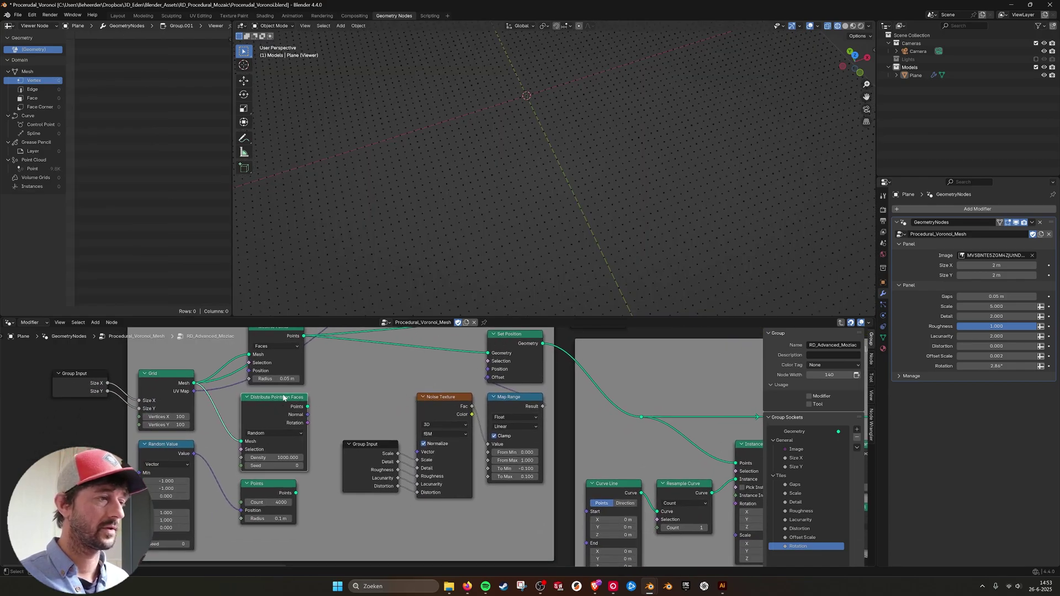
pyautogui.click(264, 485)
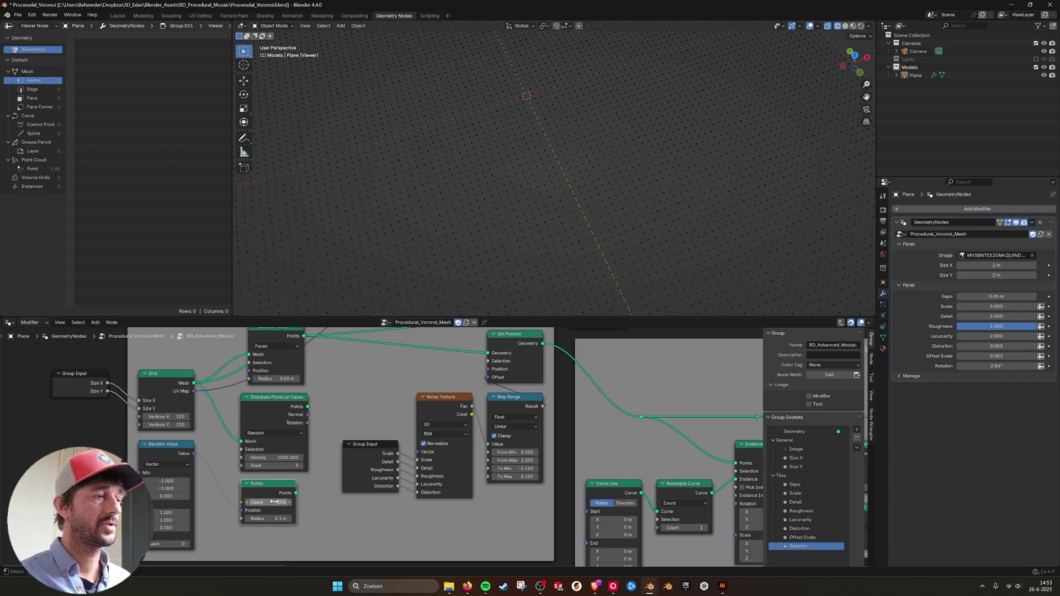
pyautogui.moveTo(327, 395); pyautogui.dragTo(312, 441, button='middle')
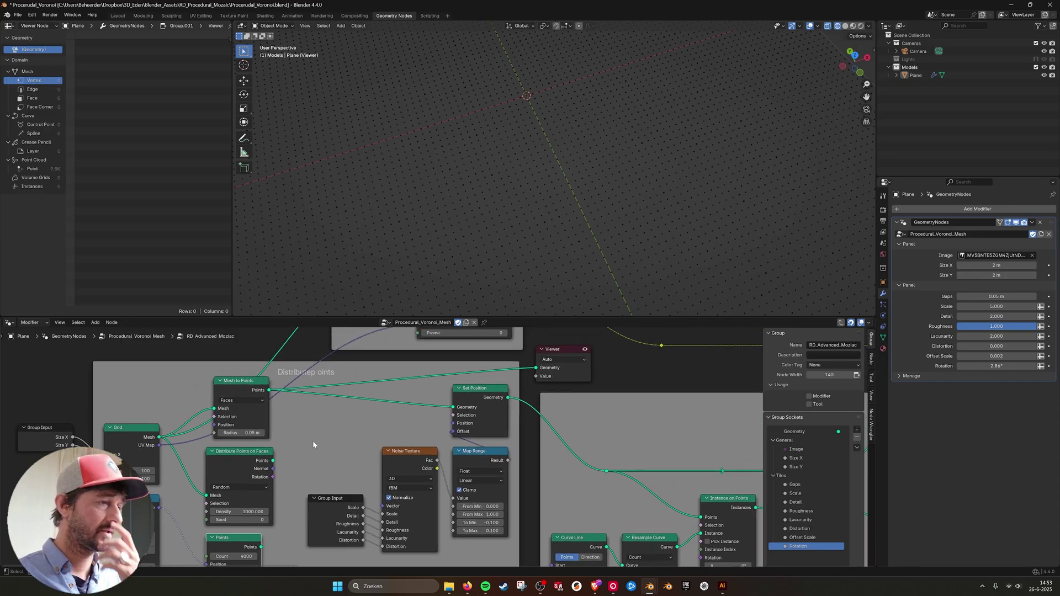
pyautogui.click(247, 386)
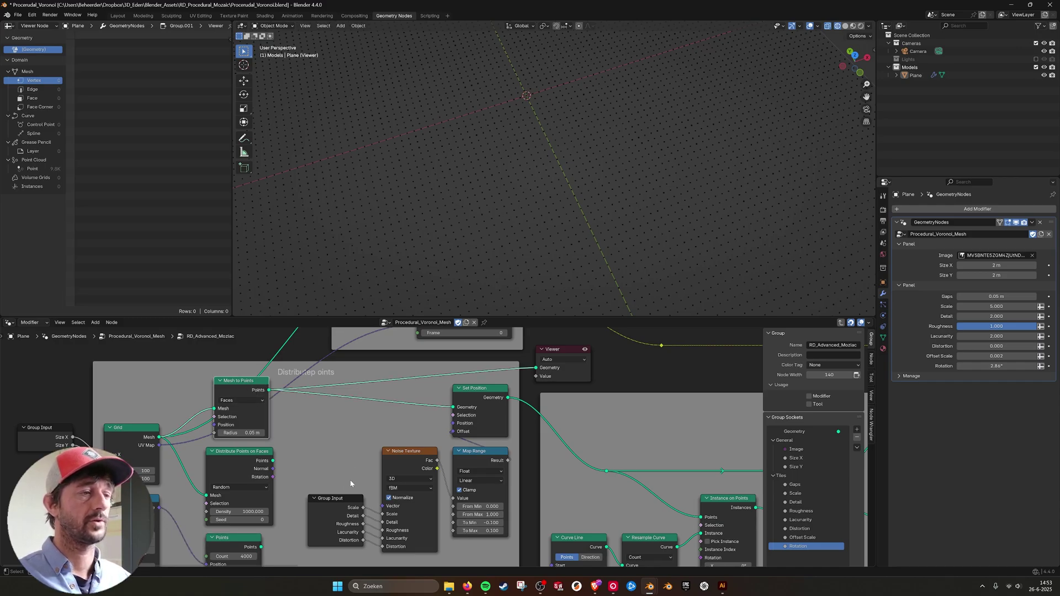
# - Examine how the Grid, Mesh to Points, Noise Texture and Map Range nodes lead into the Set Position node
pyautogui.moveTo(410, 458); pyautogui.dragTo(306, 441, button='middle')
pyautogui.moveTo(443, 365); pyautogui.dragTo(458, 366)
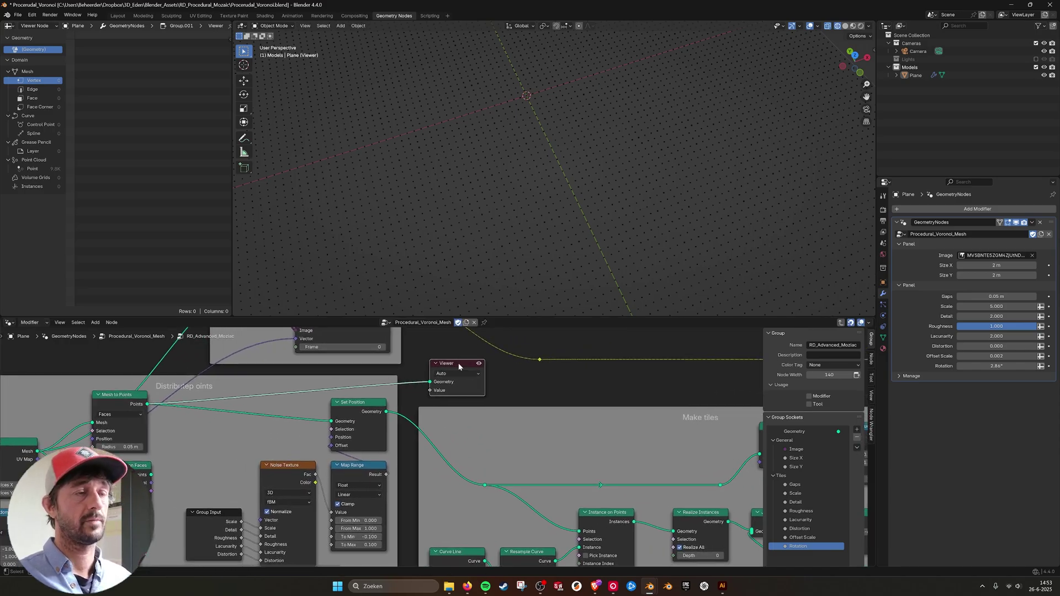
pyautogui.moveTo(409, 441); pyautogui.dragTo(445, 404, button='middle')
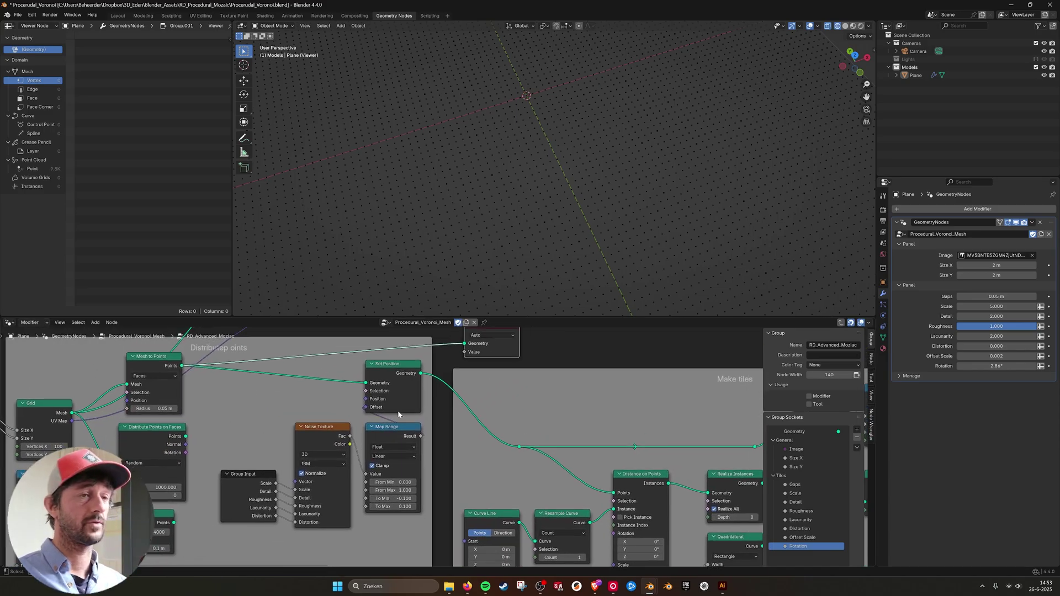
pyautogui.scroll(-1, 399, 415)
pyautogui.moveTo(358, 424); pyautogui.dragTo(383, 409, button='middle')
pyautogui.scroll(1, 383, 408)
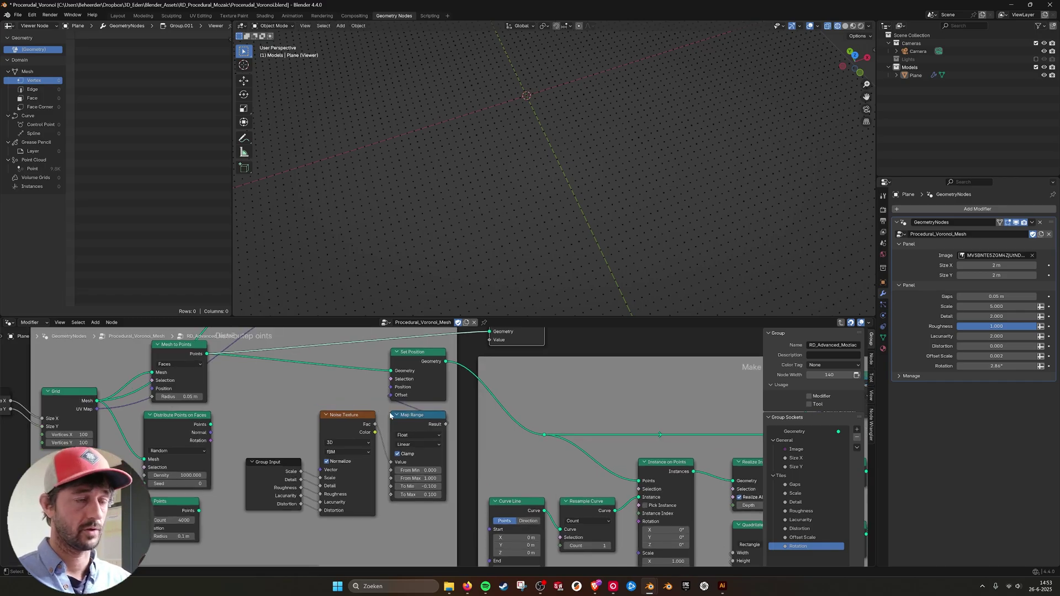
pyautogui.moveTo(442, 384); pyautogui.dragTo(441, 400, button='middle')
pyautogui.scroll(1, 442, 390)
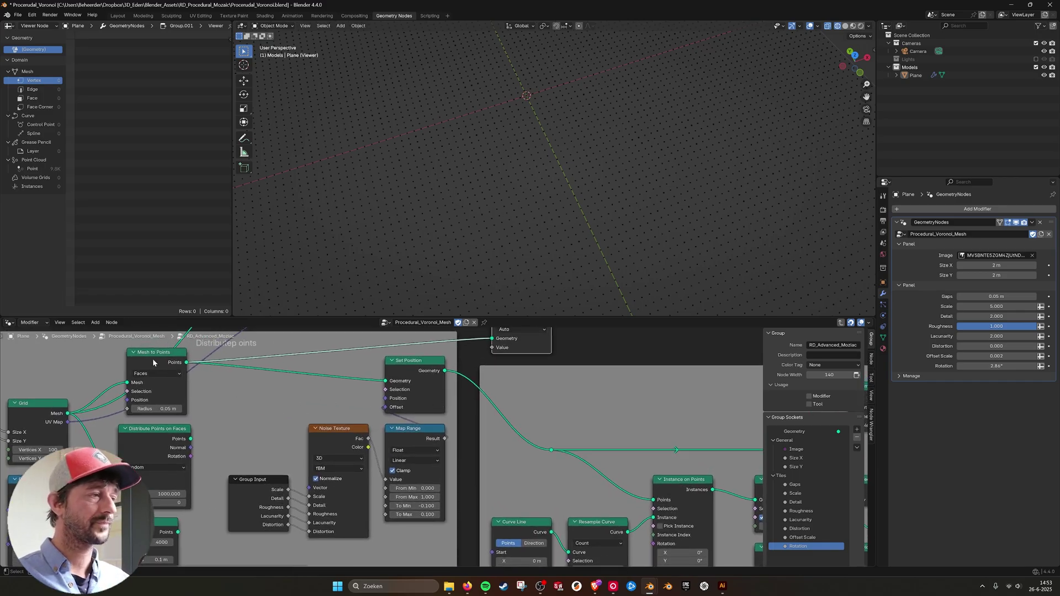
pyautogui.click(45, 403)
pyautogui.click(162, 354)
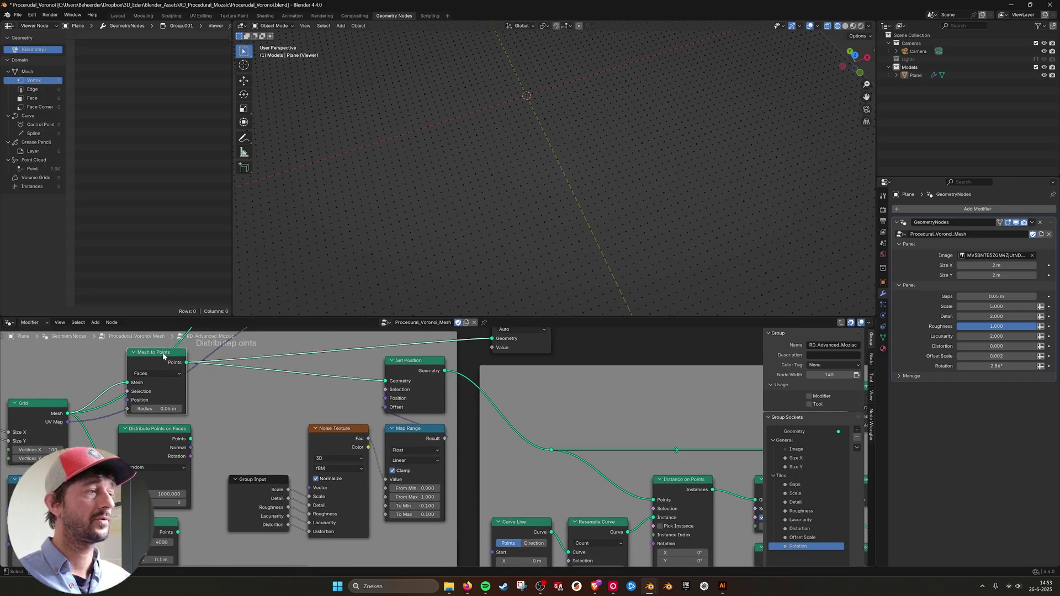
# - Feed the Viewer node from the Set Position node's Geometry output and inspect the noise-displaced points in the viewport
pyautogui.moveTo(230, 378); pyautogui.dragTo(128, 408, button='middle')
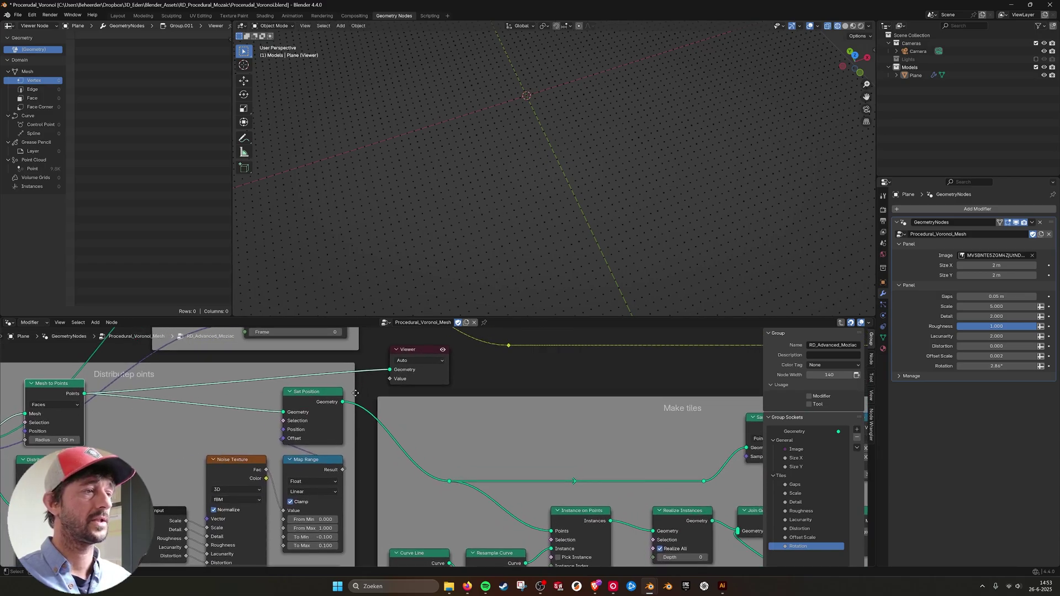
pyautogui.moveTo(346, 402); pyautogui.dragTo(339, 408, button='middle')
pyautogui.moveTo(336, 408); pyautogui.dragTo(382, 375)
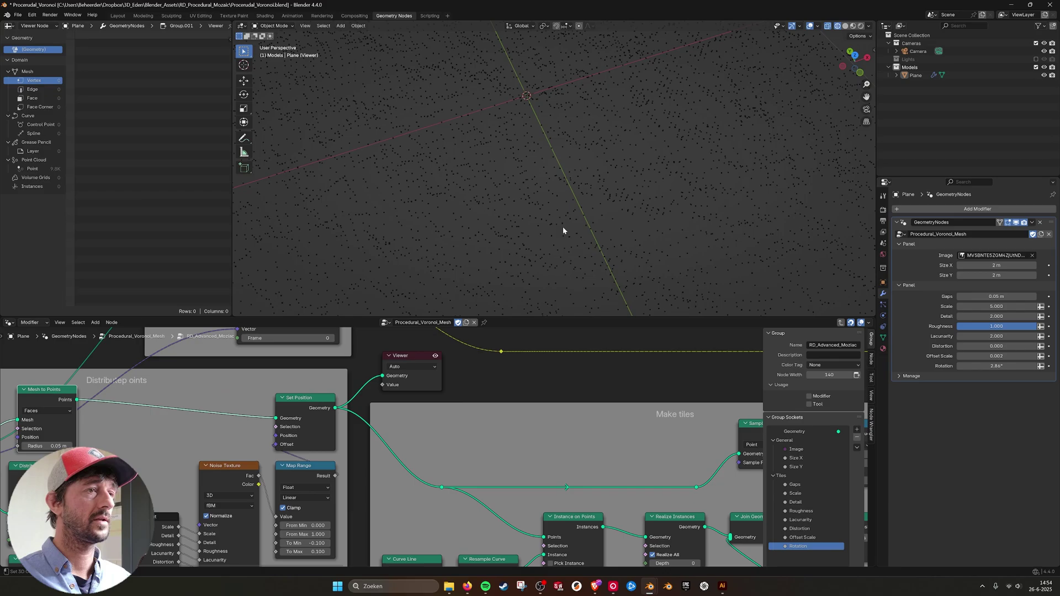
pyautogui.moveTo(344, 398); pyautogui.dragTo(380, 339, button='middle')
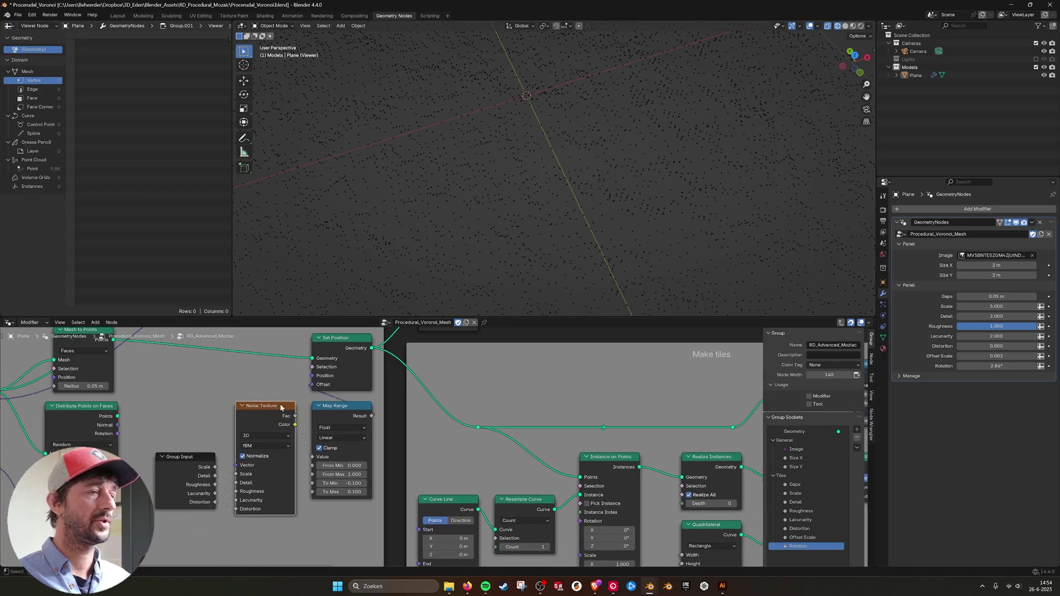
pyautogui.scroll(-5, 602, 223)
pyautogui.moveTo(620, 222); pyautogui.dragTo(581, 213, button='middle')
# - Move the Viewer node above the Make tiles frame and use it to preview the Curve Line node's Curve output up close
pyautogui.moveTo(460, 386); pyautogui.dragTo(251, 452, button='middle')
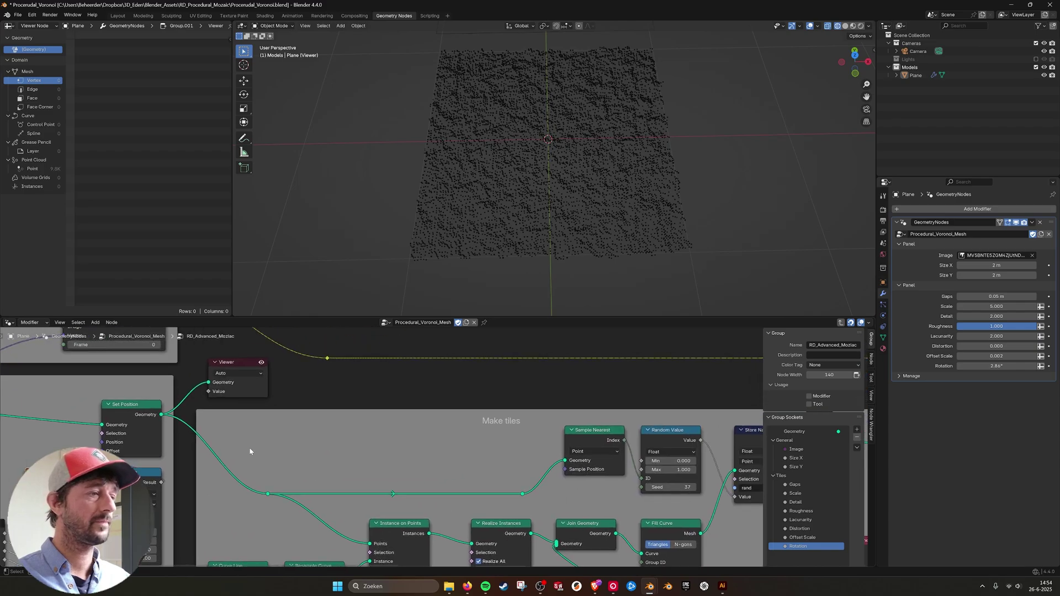
pyautogui.scroll(-1, 253, 420)
pyautogui.moveTo(257, 370); pyautogui.dragTo(513, 371)
pyautogui.moveTo(316, 553); pyautogui.dragTo(286, 475, button='middle')
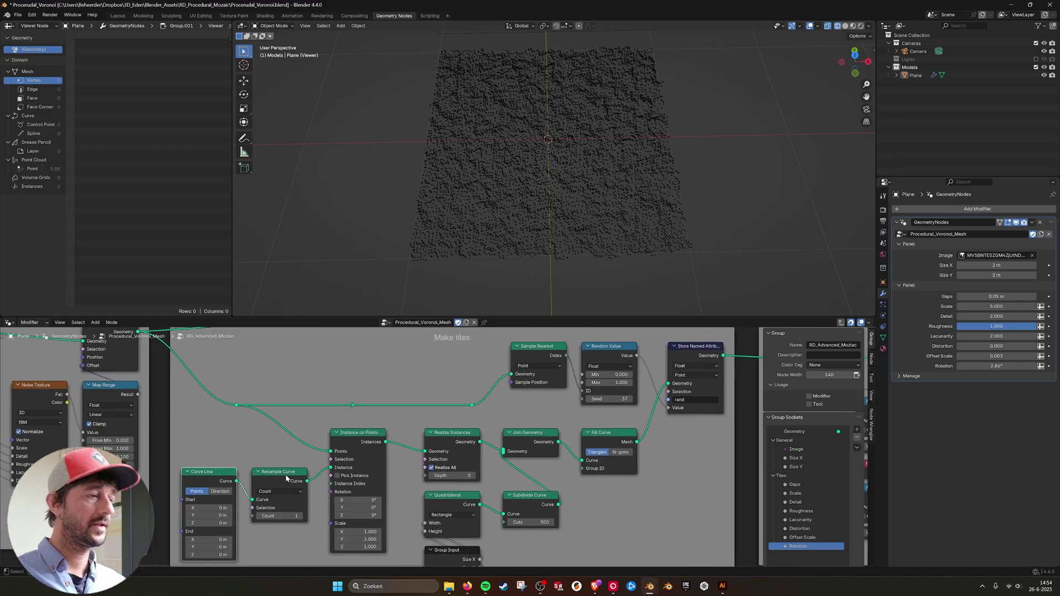
pyautogui.click(293, 472)
pyautogui.moveTo(372, 443); pyautogui.dragTo(345, 476, button='middle')
pyautogui.moveTo(210, 512); pyautogui.dragTo(403, 362)
pyautogui.moveTo(255, 540); pyautogui.dragTo(267, 487, button='middle')
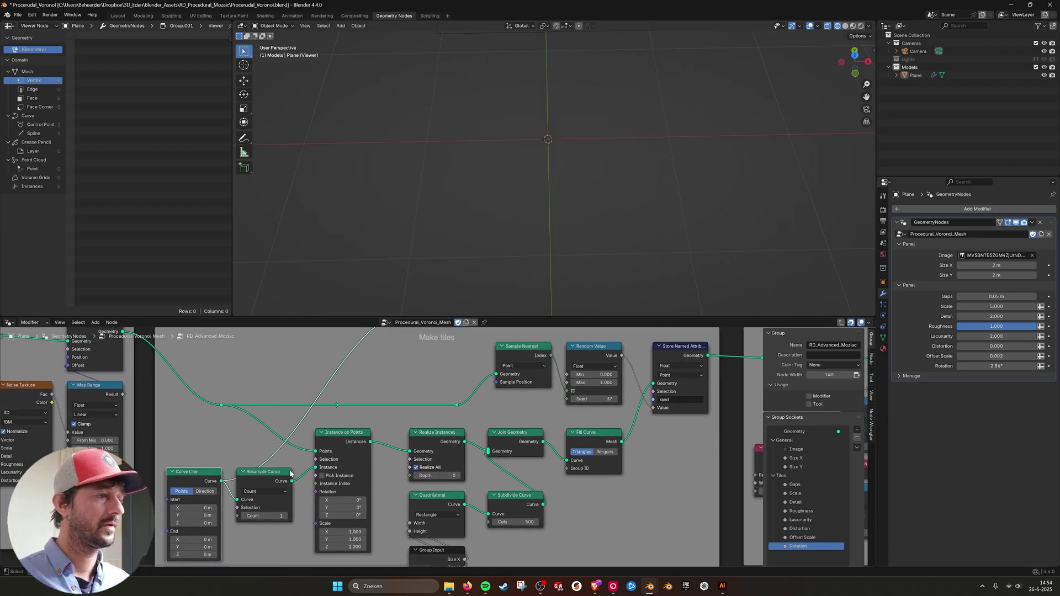
pyautogui.scroll(5, 551, 226)
pyautogui.scroll(6, 561, 237)
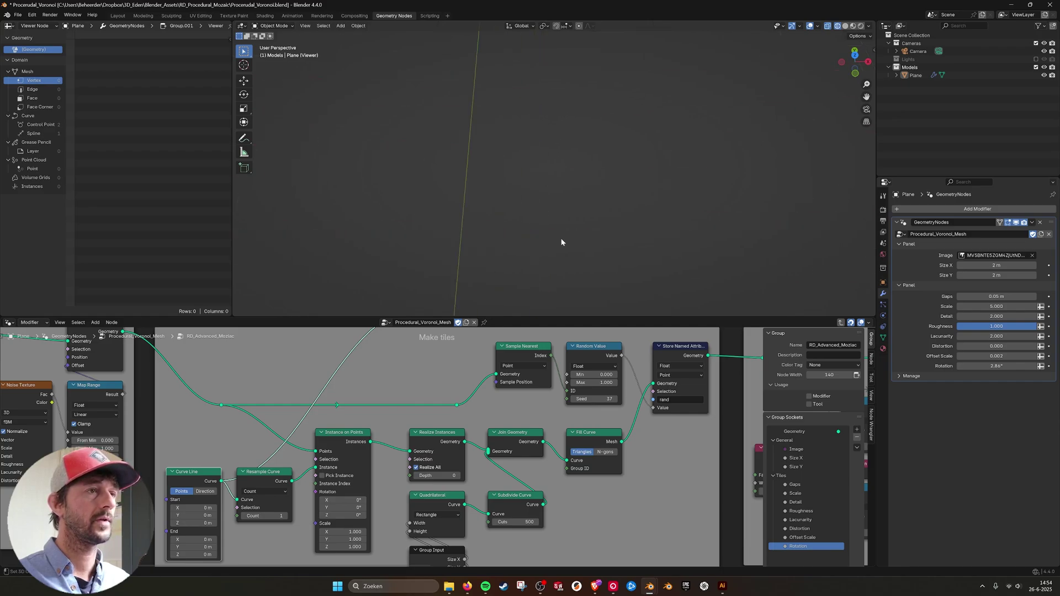
pyautogui.moveTo(562, 241); pyautogui.dragTo(626, 67, button='middle')
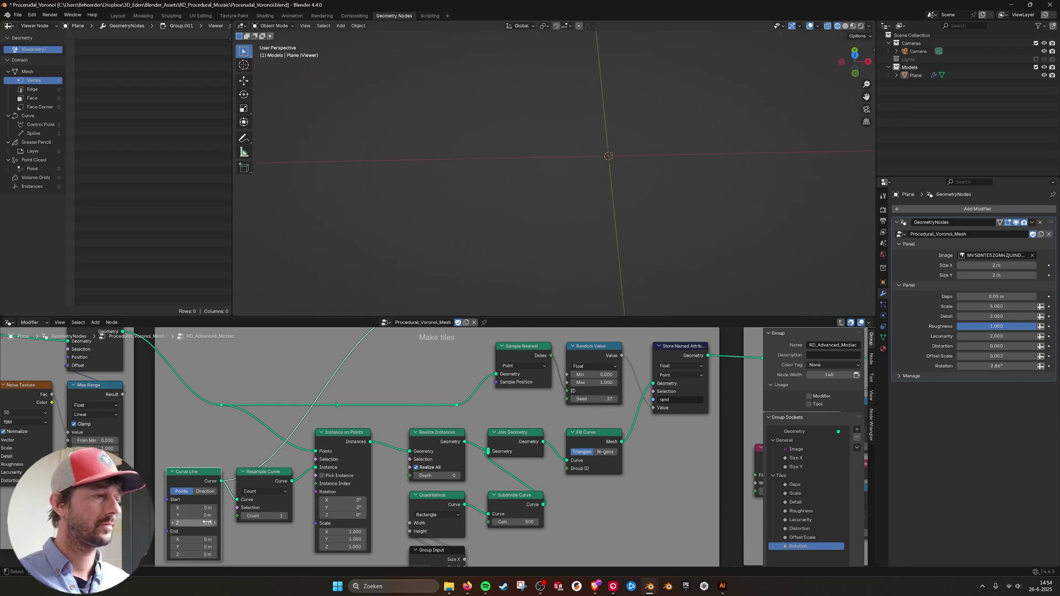
# - Preview the Resample Curve output and the Instance on Points node's Instances output through the Viewer node
pyautogui.moveTo(291, 481); pyautogui.dragTo(418, 353)
pyautogui.moveTo(392, 423); pyautogui.dragTo(365, 410, button='middle')
pyautogui.moveTo(348, 472); pyautogui.dragTo(391, 374)
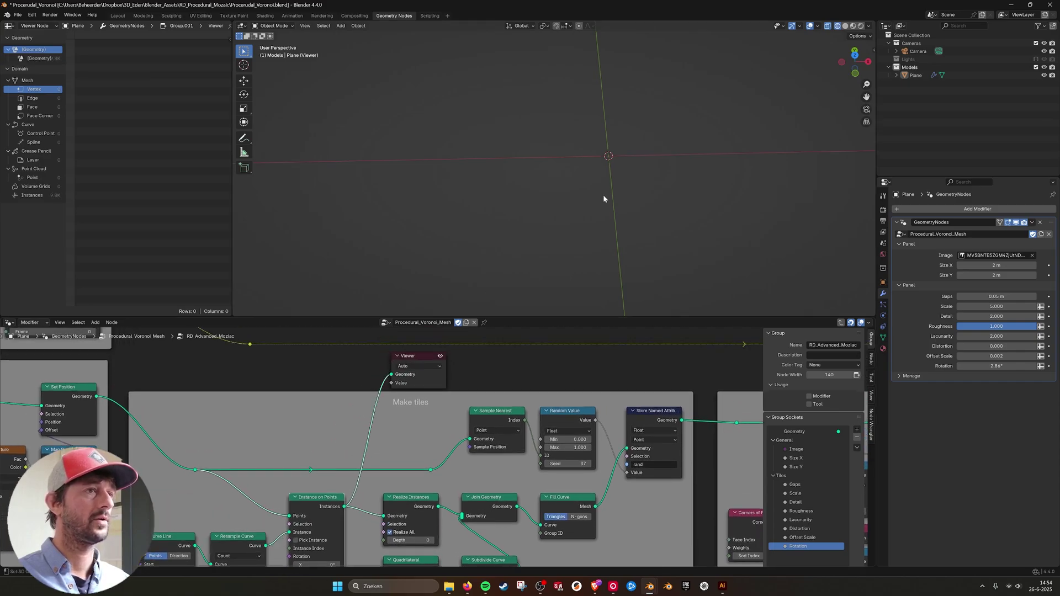
pyautogui.moveTo(603, 194); pyautogui.dragTo(549, 199, button='middle')
pyautogui.moveTo(251, 526); pyautogui.dragTo(269, 481, button='middle')
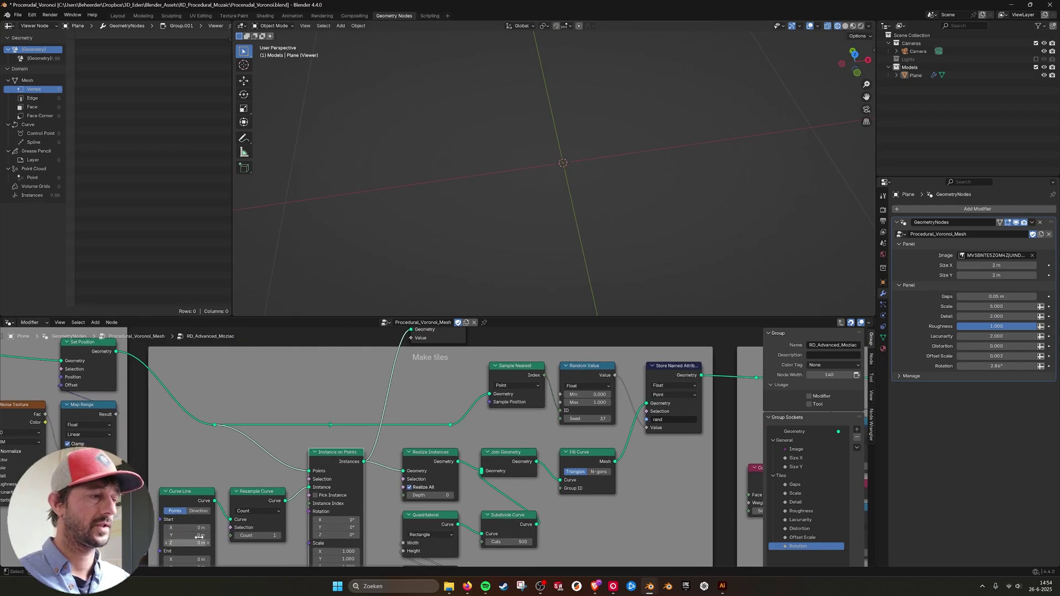
# - Feed the Viewer node from the Realize Instances output and reposition it above the Store Named Attribute node
pyautogui.moveTo(429, 442); pyautogui.dragTo(307, 470, button='middle')
pyautogui.keyDown('ctrl'); pyautogui.keyDown('shift'); pyautogui.click(309, 488); pyautogui.keyUp('shift'); pyautogui.keyUp('ctrl')
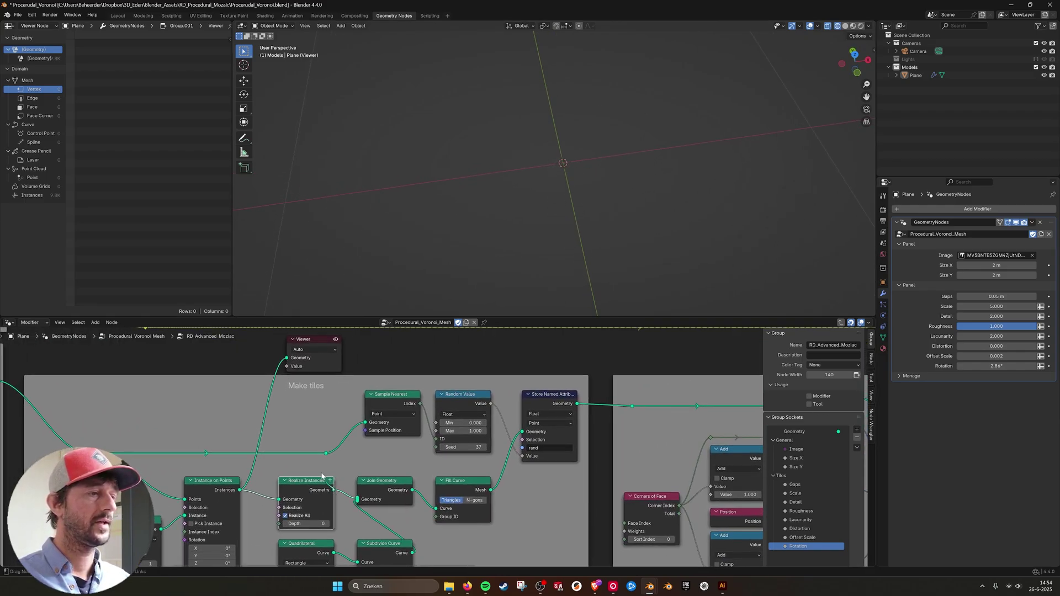
pyautogui.moveTo(313, 339); pyautogui.dragTo(499, 375)
pyautogui.moveTo(336, 520); pyautogui.dragTo(277, 437, button='middle')
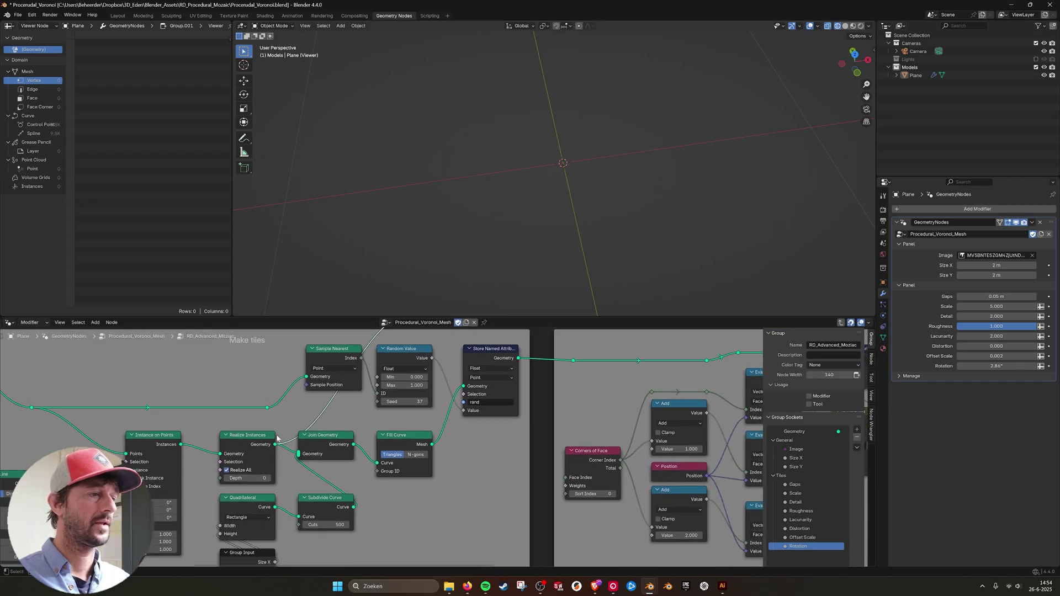
# - Feed the Viewer node from the Quadrilateral node's Curve output and select the plane to highlight the outline in the viewport
pyautogui.moveTo(288, 513); pyautogui.dragTo(286, 502, button='middle')
pyautogui.moveTo(273, 497); pyautogui.dragTo(413, 394)
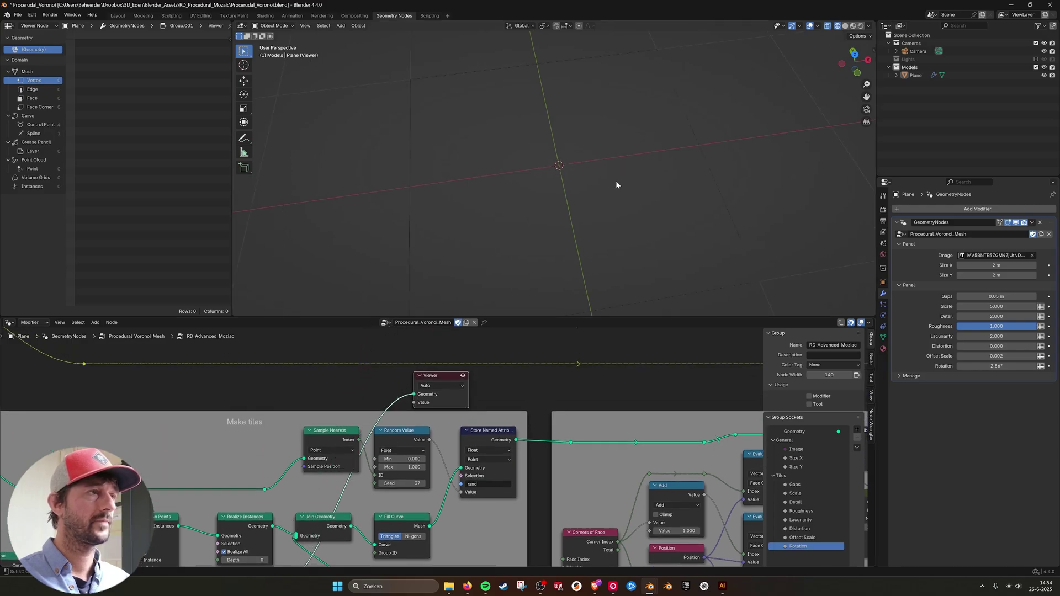
pyautogui.click(703, 154)
pyautogui.moveTo(378, 464); pyautogui.dragTo(372, 370, button='middle')
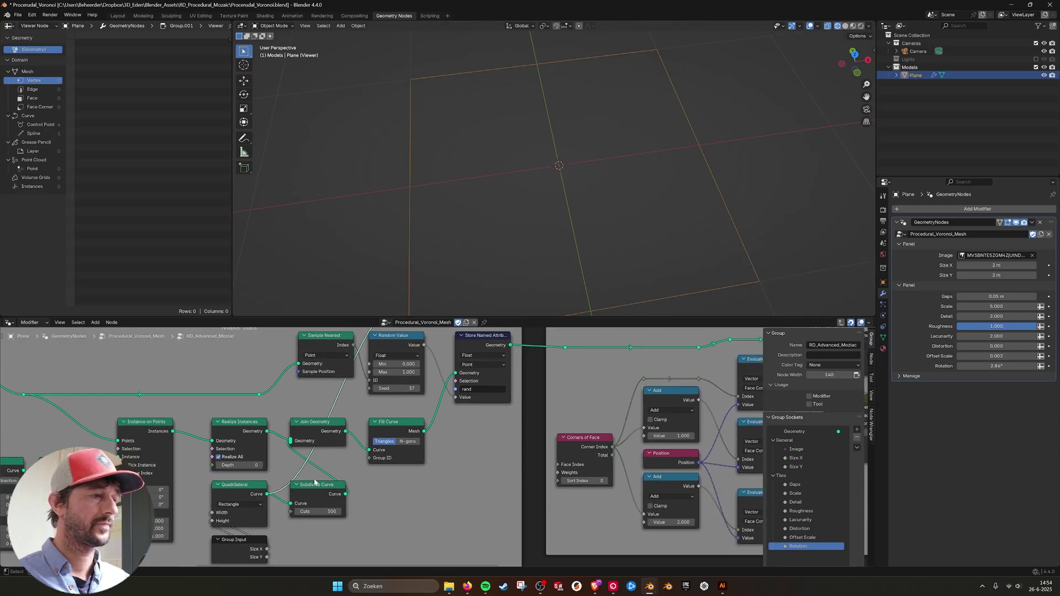
# - Feed the Viewer node from the Subdivide Curve output and inspect the outline in the viewport
pyautogui.click(315, 485)
pyautogui.moveTo(336, 489); pyautogui.dragTo(354, 565, button='middle')
pyautogui.keyDown('ctrl'); pyautogui.keyDown('shift'); pyautogui.click(354, 512); pyautogui.keyUp('shift'); pyautogui.keyUp('ctrl')
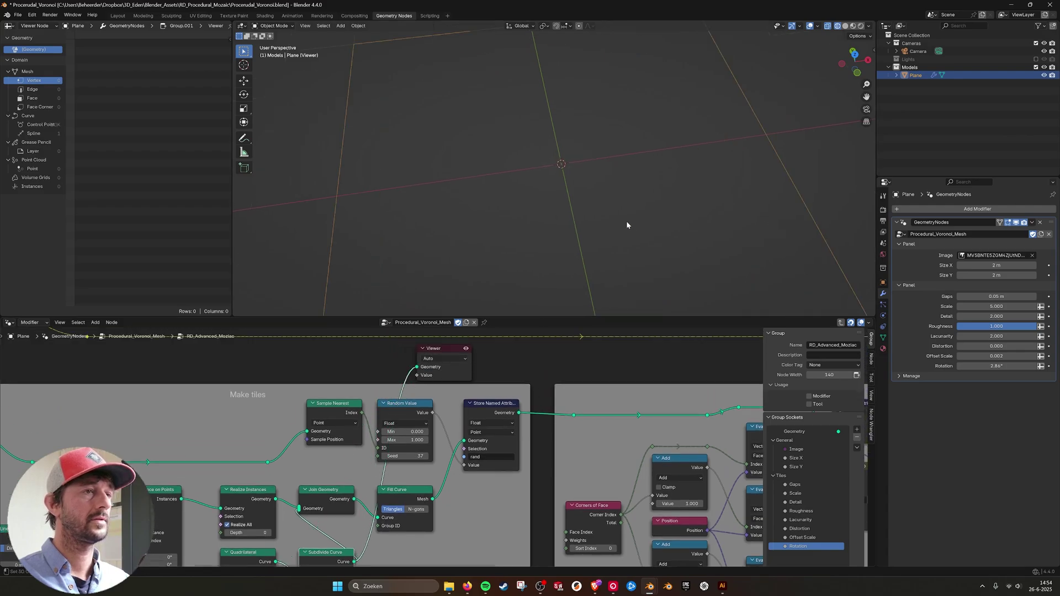
pyautogui.moveTo(445, 426); pyautogui.dragTo(383, 419, button='middle')
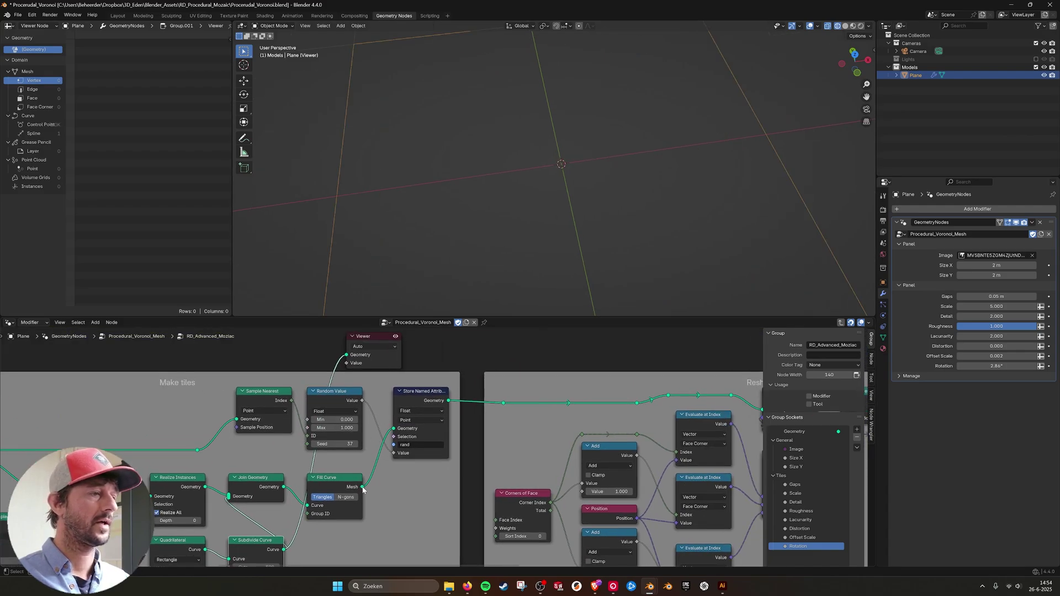
# - Preview the Fill Curve node's triangulated mesh through the Viewer node and move the Viewer above the Reshape tiles frame
pyautogui.click(238, 486)
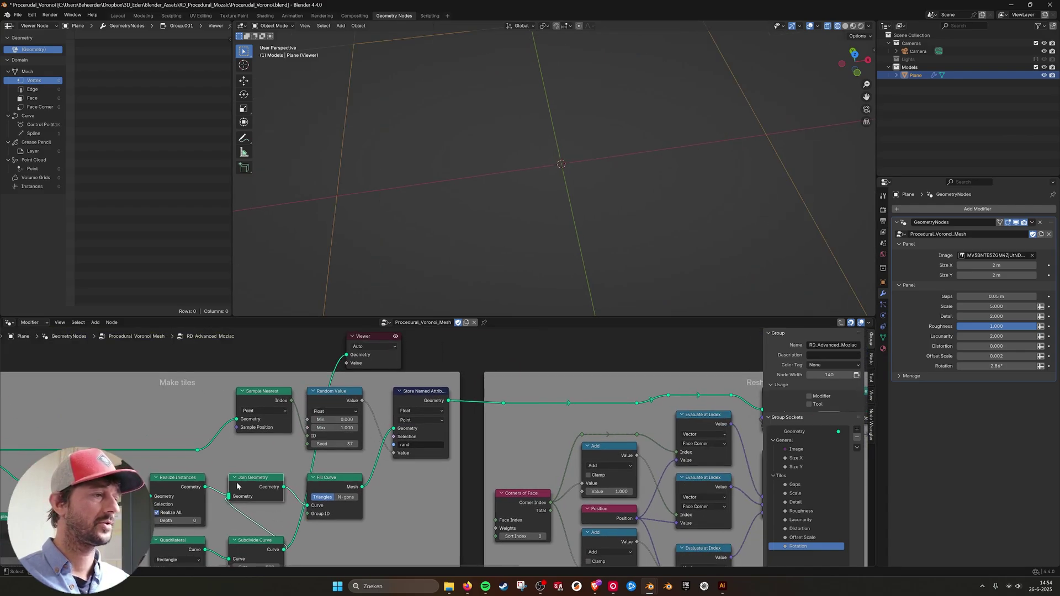
pyautogui.keyDown('ctrl'); pyautogui.keyDown('shift'); pyautogui.click(359, 489); pyautogui.keyUp('shift'); pyautogui.keyUp('ctrl')
pyautogui.moveTo(359, 488); pyautogui.dragTo(359, 505, button='middle')
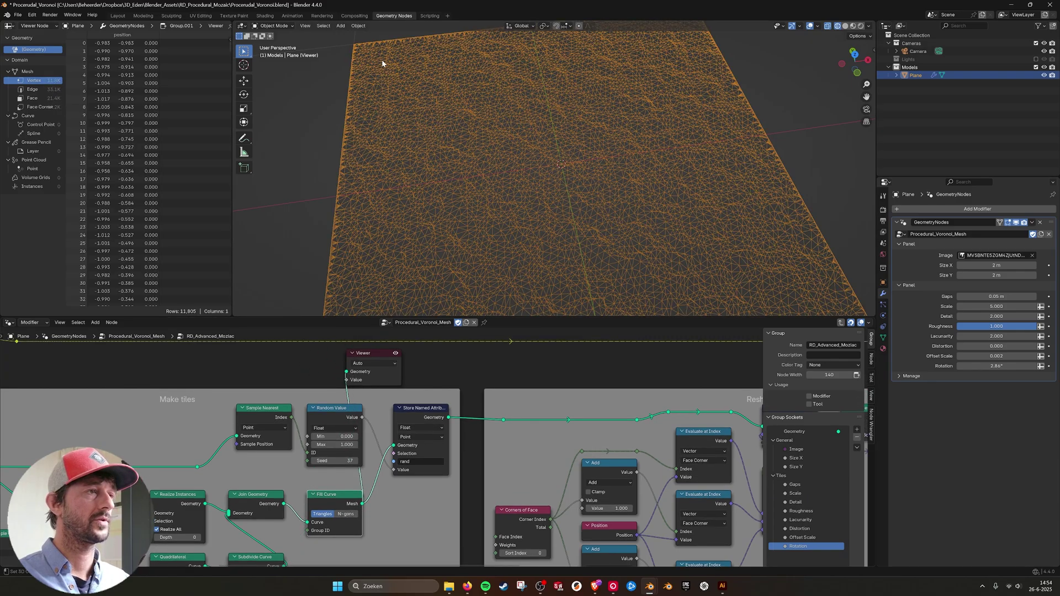
pyautogui.scroll(1, 545, 254)
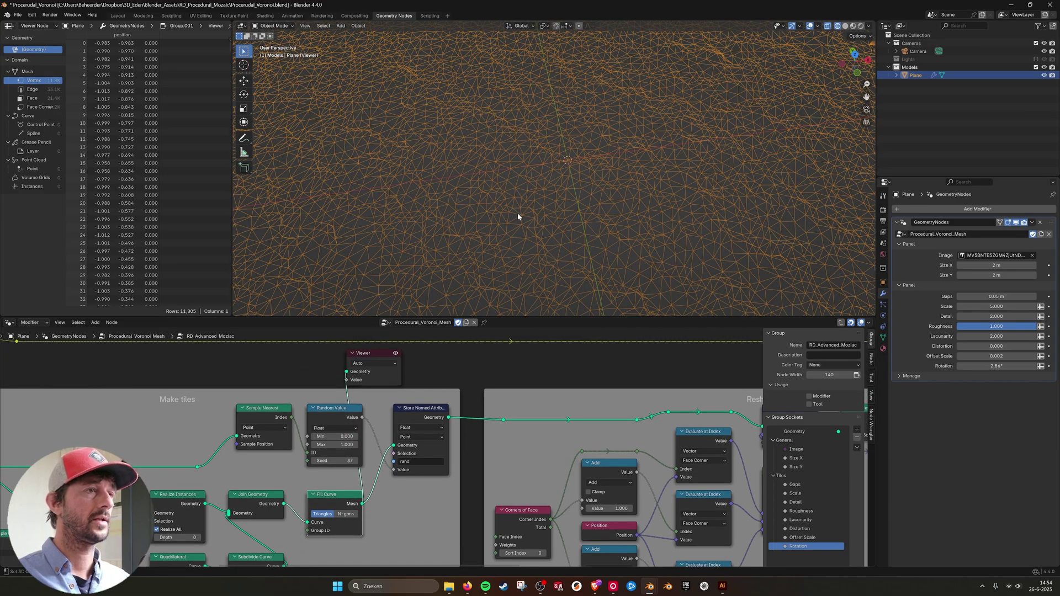
pyautogui.scroll(6, 521, 210)
pyautogui.scroll(-6, 583, 188)
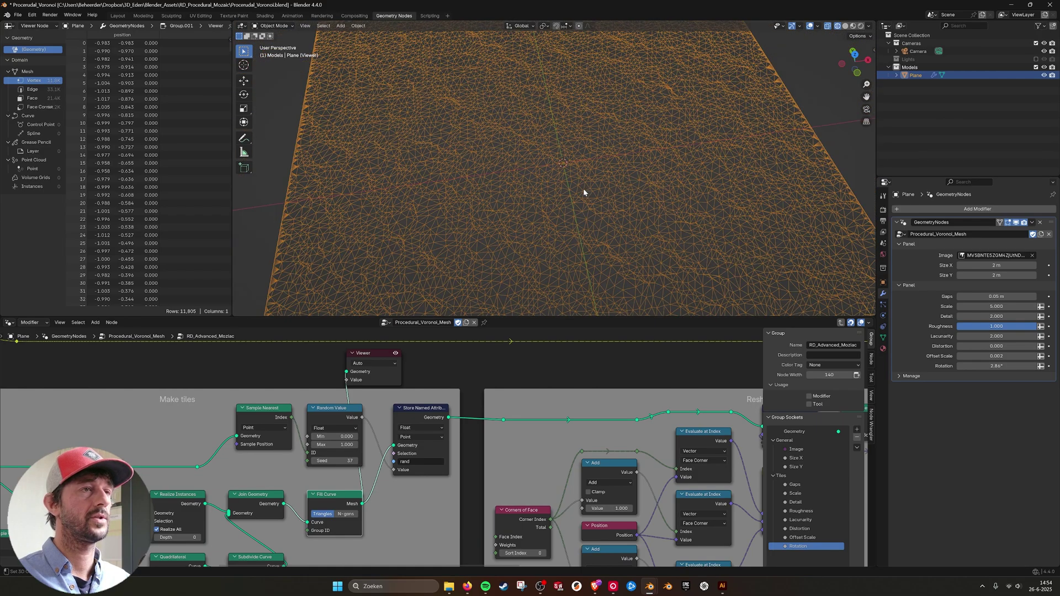
pyautogui.moveTo(379, 356); pyautogui.dragTo(350, 363, button='middle')
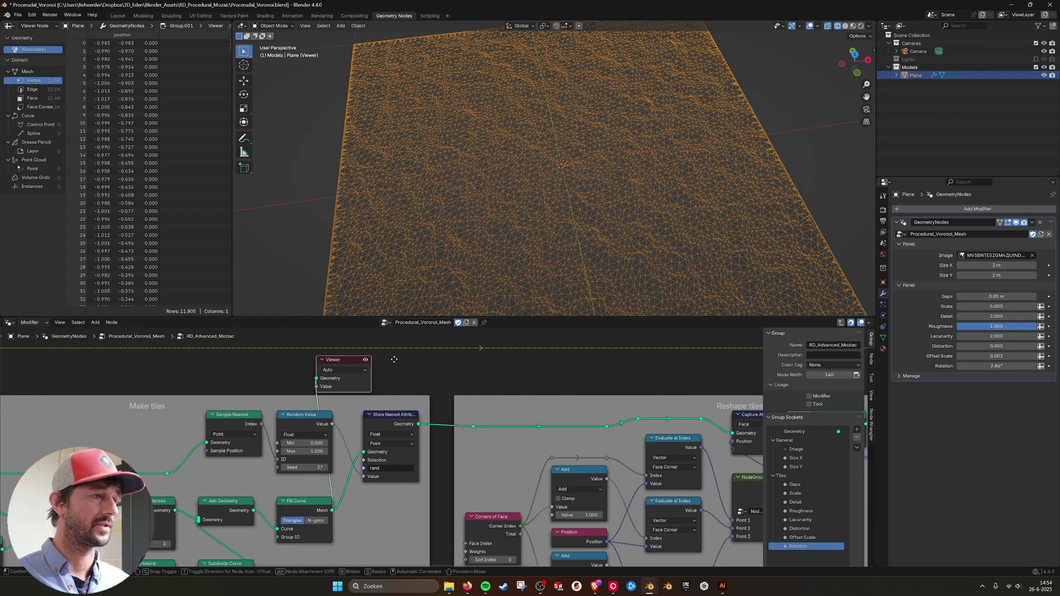
pyautogui.moveTo(350, 363); pyautogui.dragTo(529, 363)
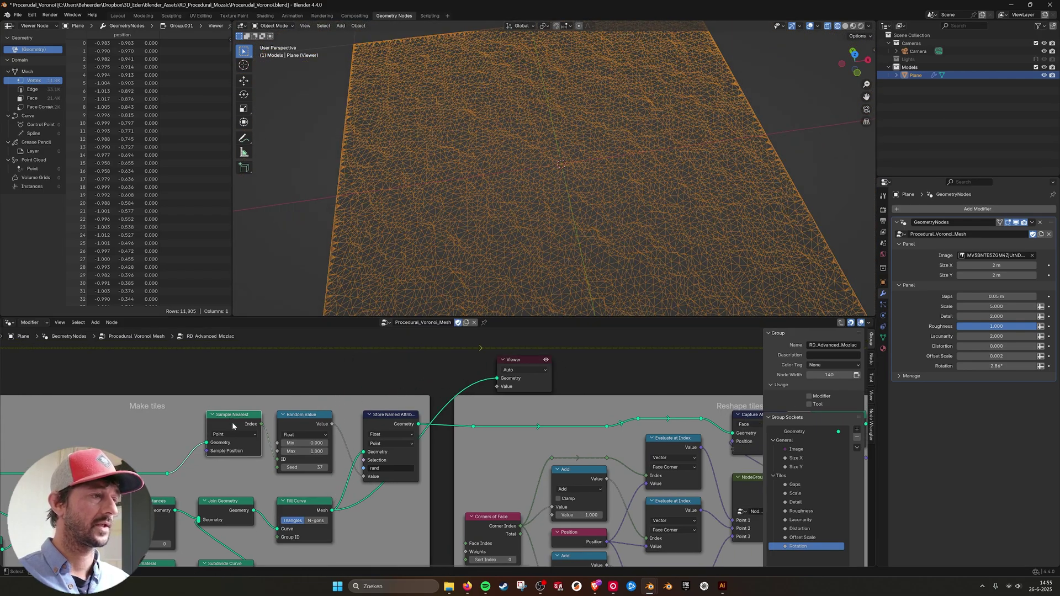
# - Return the Random Value node's Seed to 37 and inspect the Store Named Attribute node that stores rand
pyautogui.moveTo(231, 418); pyautogui.dragTo(293, 426, button='middle')
pyautogui.click(325, 413)
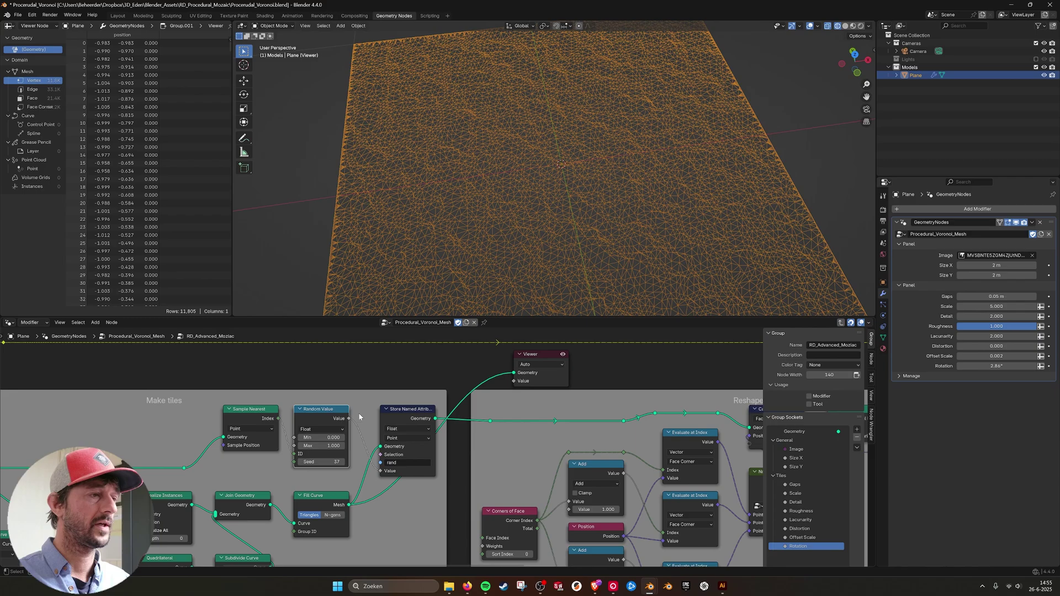
pyautogui.moveTo(359, 417); pyautogui.dragTo(317, 415, button='middle')
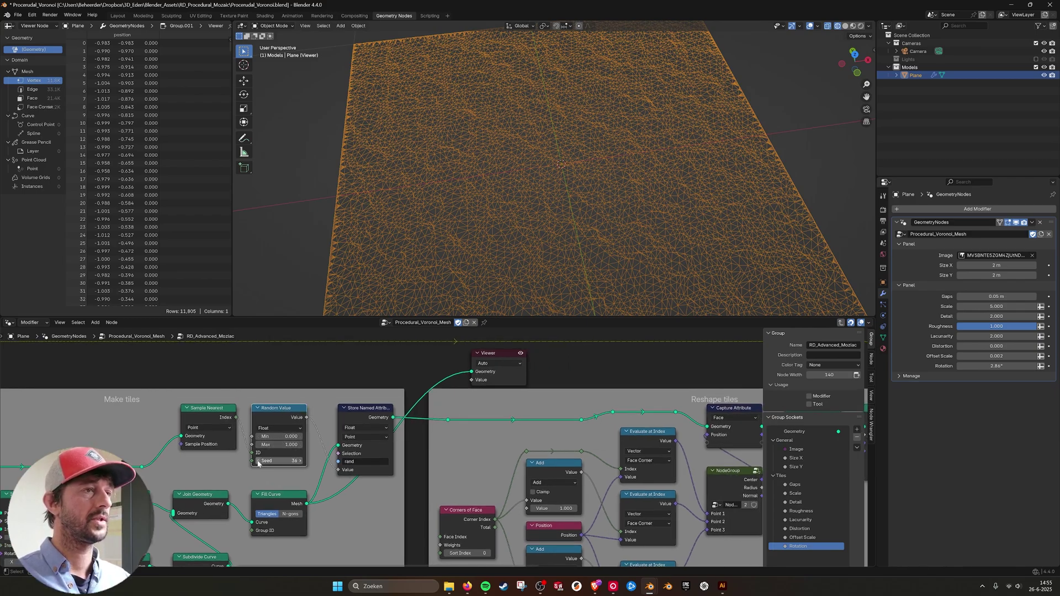
pyautogui.click(299, 461)
pyautogui.moveTo(450, 368); pyautogui.dragTo(409, 384, button='middle')
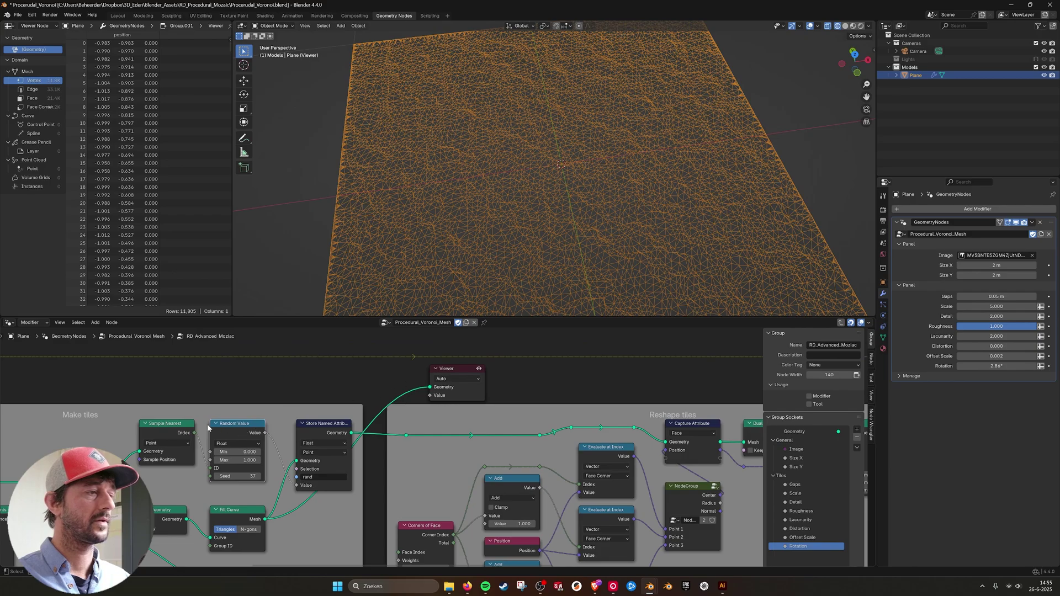
pyautogui.click(318, 431)
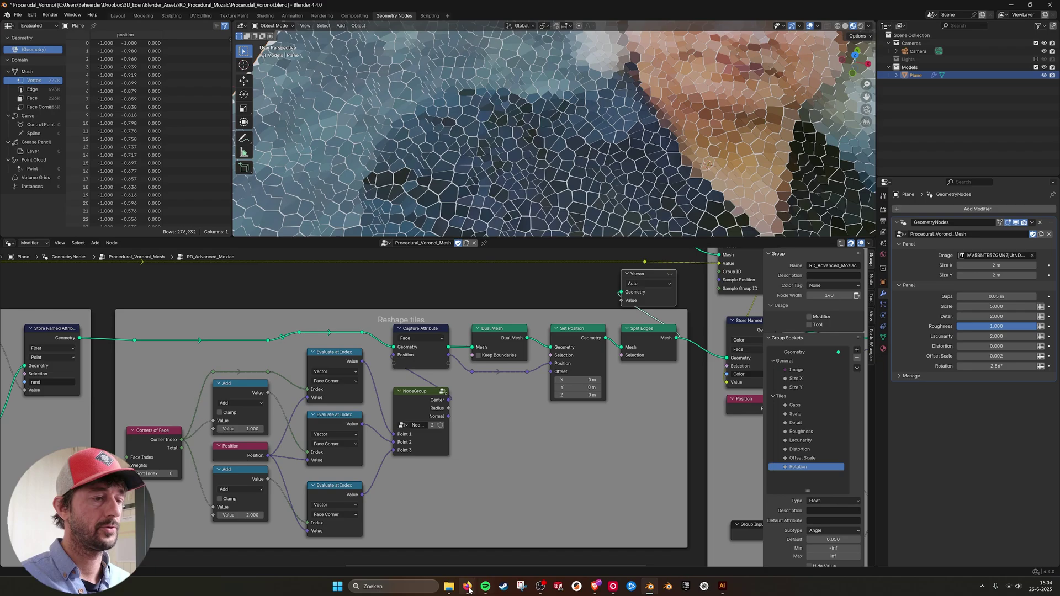
# - Switch to the browser to show the YouTube tutorial on the Dual Mesh node, and return to Blender
pyautogui.moveTo(466, 588)
pyautogui.click(512, 553)
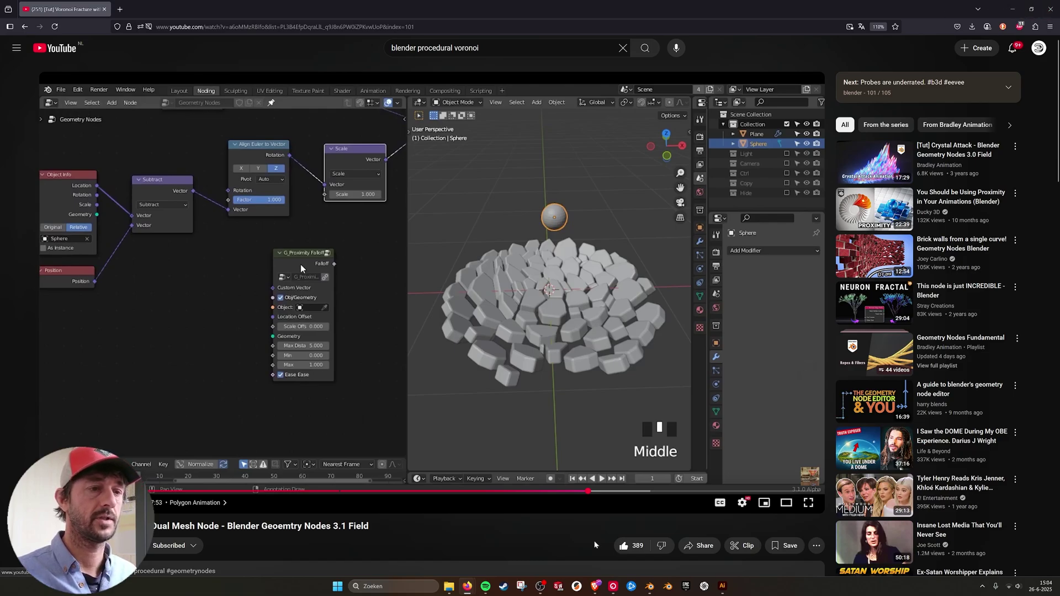
pyautogui.click(652, 588)
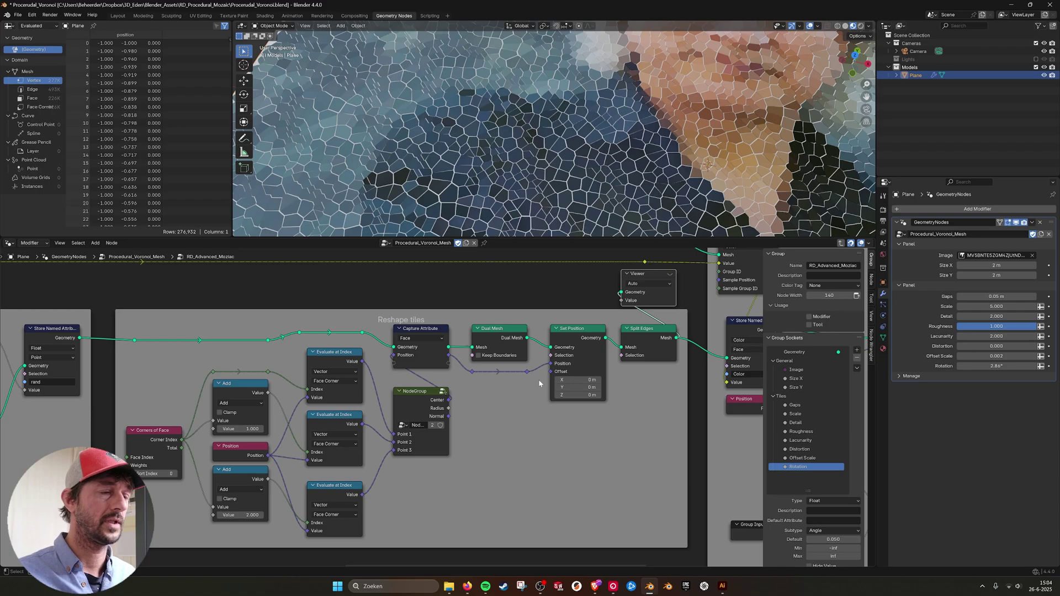
# - Enter the nested NodeGroup in the Reshape tiles frame, examine its vector math nodes up to the Group Output, and exit the group
pyautogui.moveTo(442, 383); pyautogui.dragTo(469, 354, button='middle')
pyautogui.scroll(1, 430, 382)
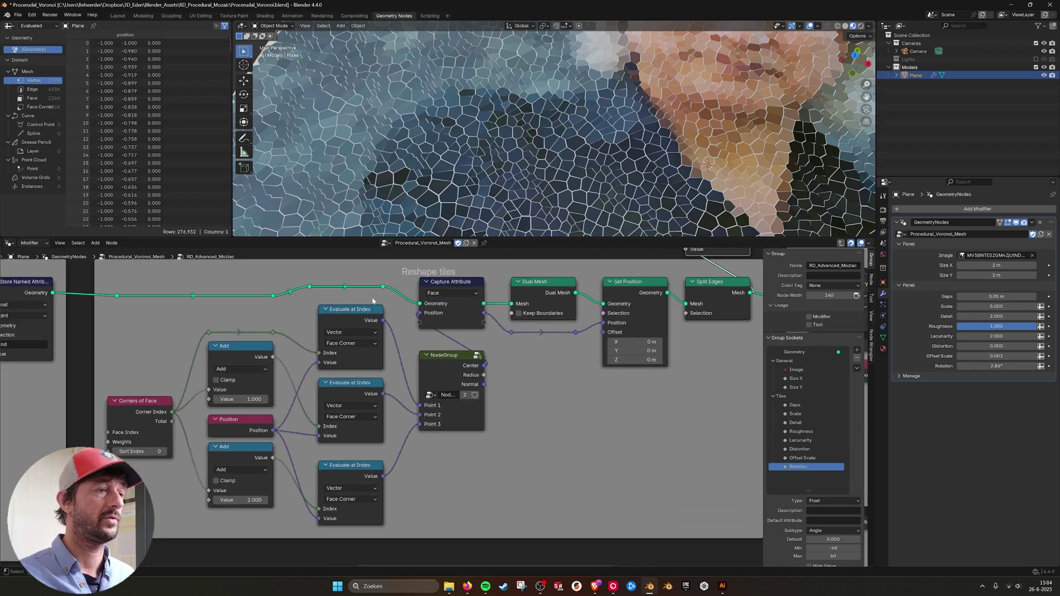
pyautogui.click(478, 355)
pyautogui.scroll(-2, 383, 425)
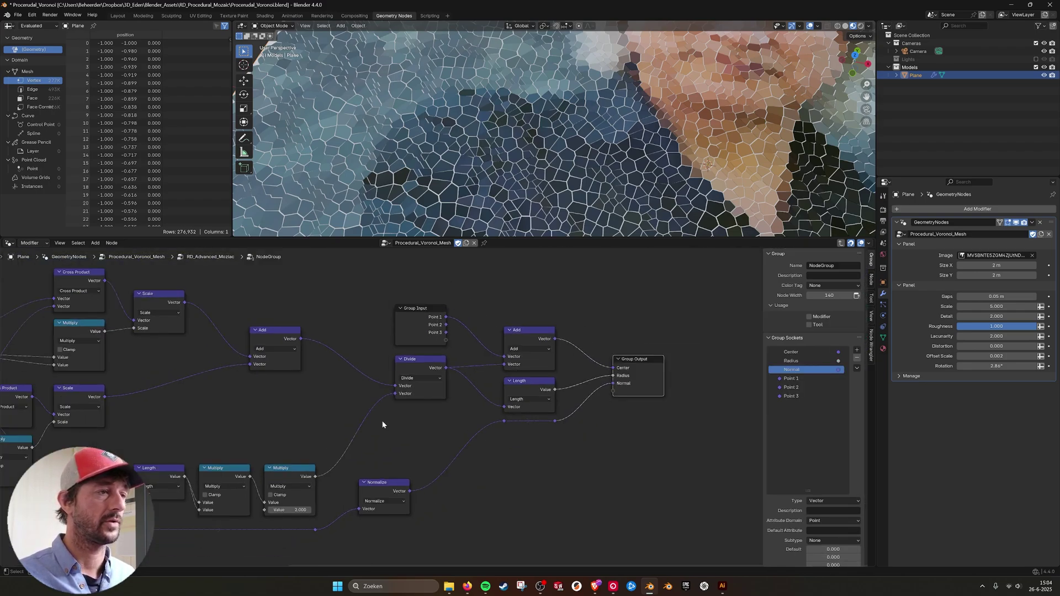
pyautogui.moveTo(470, 406); pyautogui.dragTo(527, 409, button='middle')
pyautogui.scroll(1, 596, 407)
pyautogui.scroll(-1, 586, 410)
pyautogui.scroll(1, 673, 413)
pyautogui.moveTo(646, 412); pyautogui.dragTo(485, 406, button='middle')
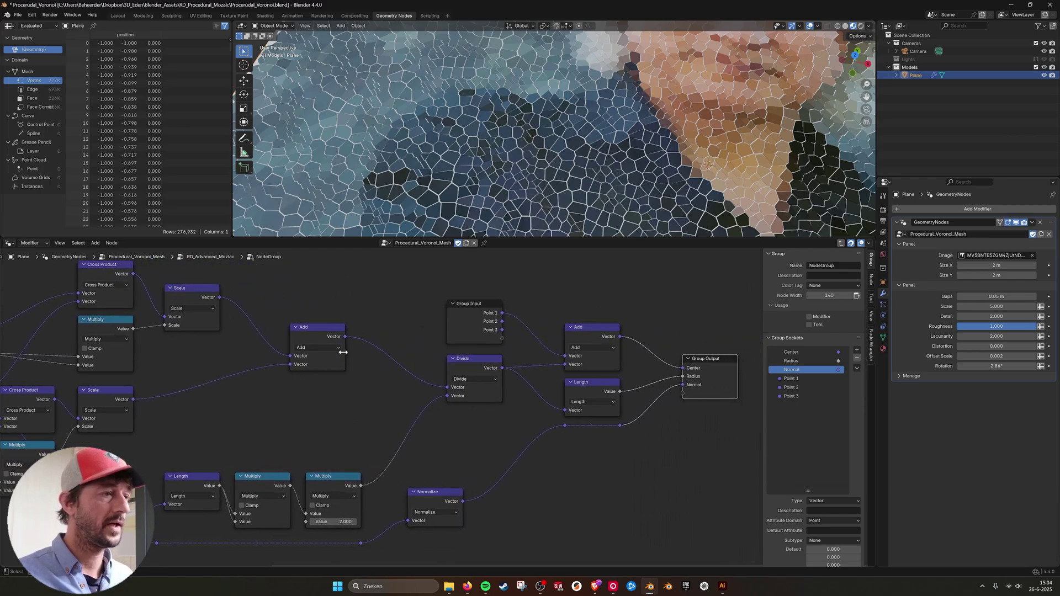
pyautogui.press('Tab')
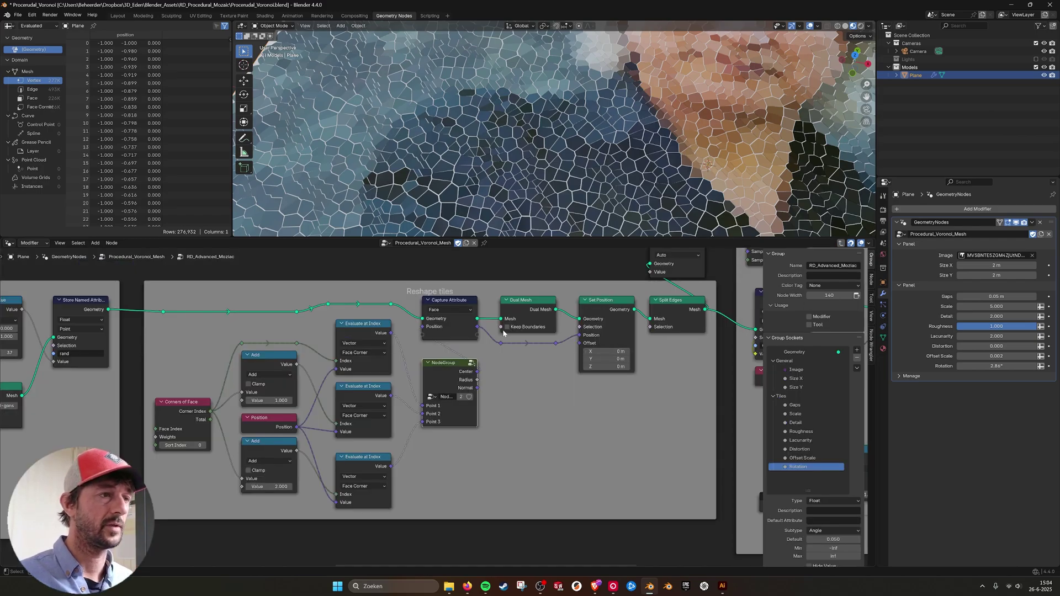
# - Mute the Set Position node in the Reshape tiles frame and inspect the tile shapes in the viewport
pyautogui.moveTo(579, 334)
pyautogui.mouseDown(button='middle')
pyautogui.moveTo(543, 349)
pyautogui.moveTo(565, 339)
pyautogui.mouseUp(button='middle')
pyautogui.click(577, 319)
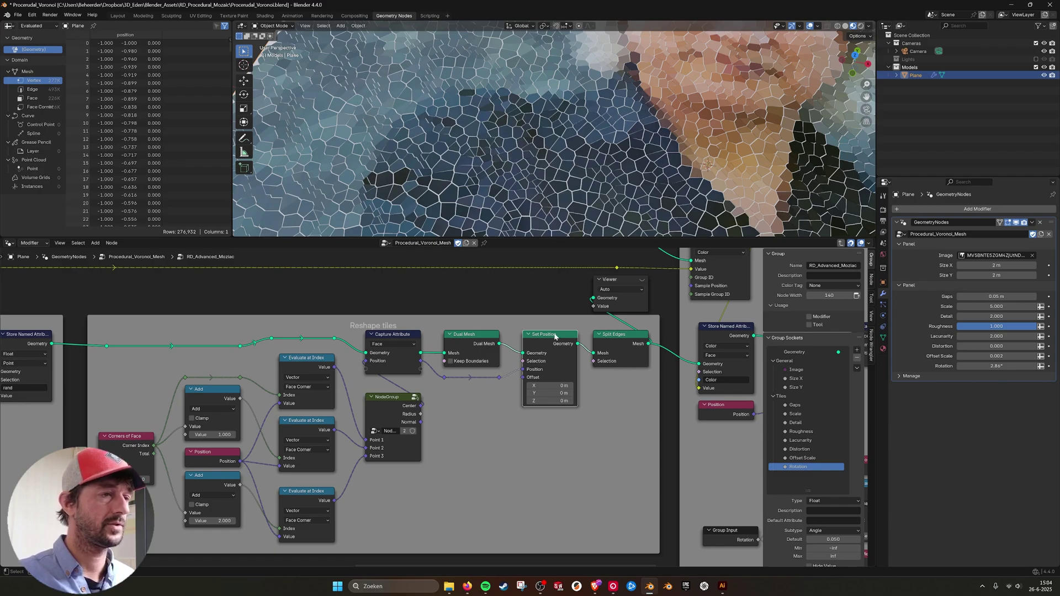
pyautogui.keyDown('shift'); pyautogui.click(404, 338); pyautogui.keyUp('shift')
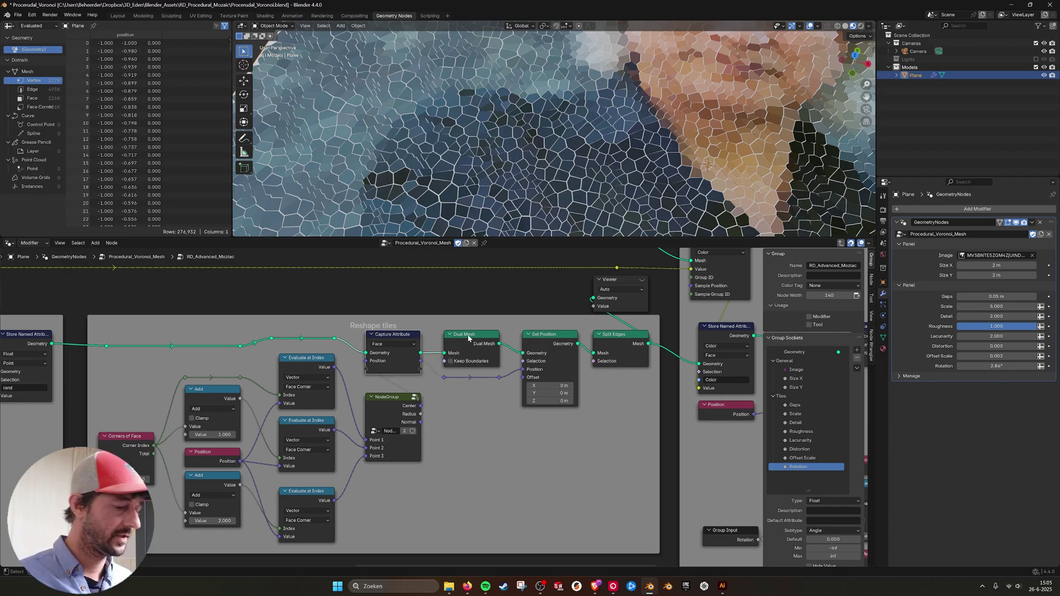
pyautogui.click(560, 341)
pyautogui.press('m')
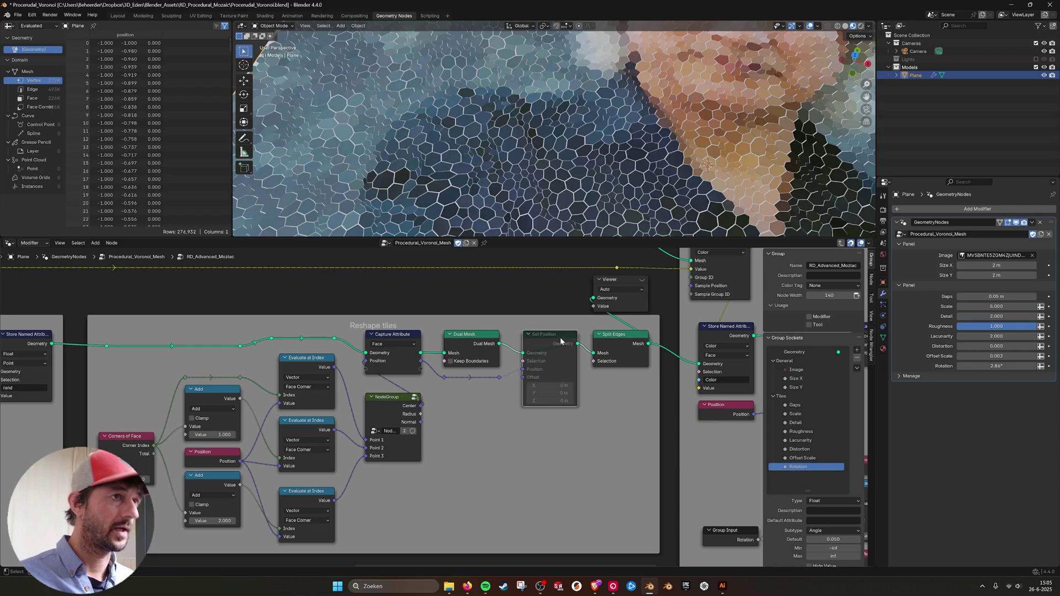
pyautogui.scroll(-5, 582, 131)
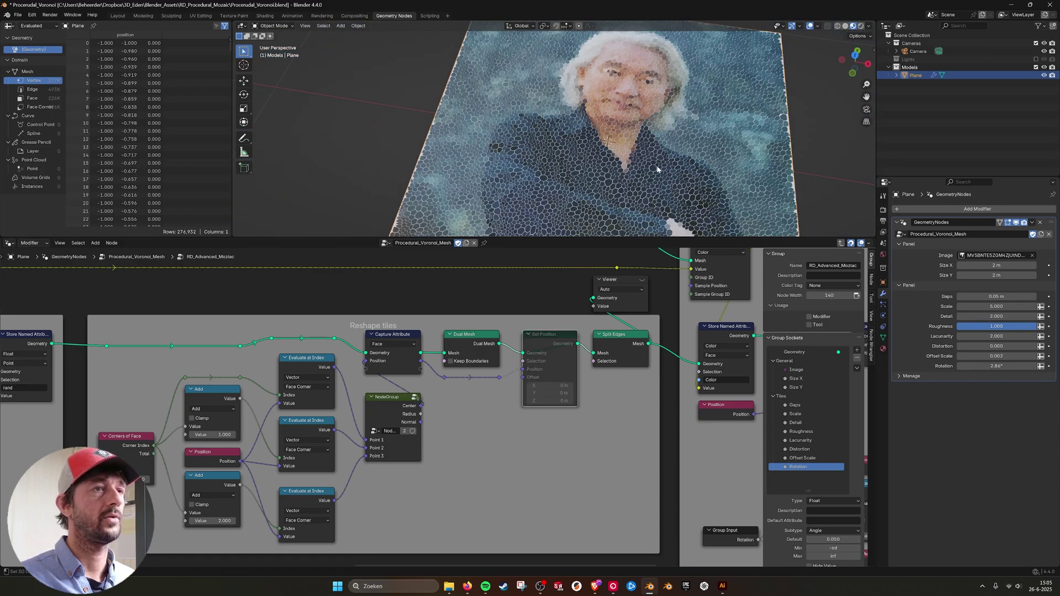
pyautogui.scroll(5, 657, 168)
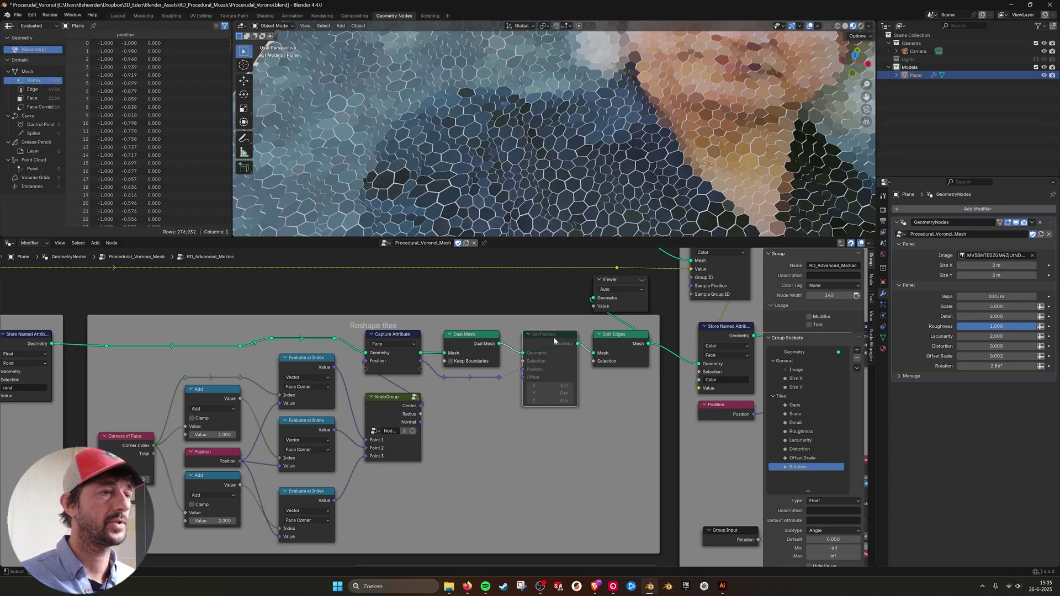
# - Unmute the Set Position node in the Reshape tiles frame and examine the mosaic tiles up close in the viewport
pyautogui.press('m')
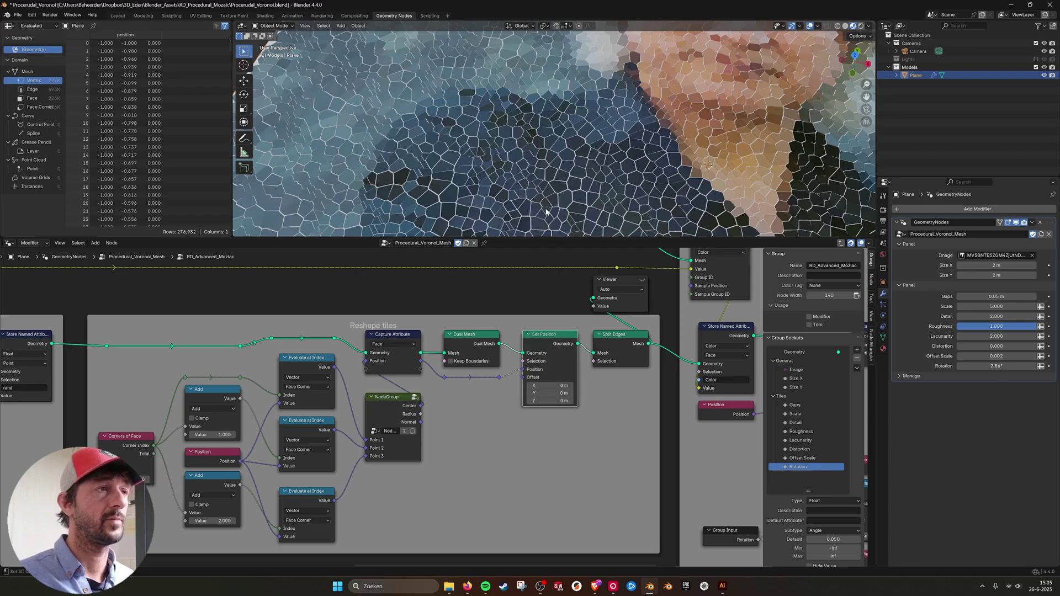
pyautogui.scroll(-2, 559, 178)
pyautogui.keyDown('shift'); pyautogui.moveTo(629, 182); pyautogui.dragTo(442, 166, button='middle'); pyautogui.keyUp('shift')
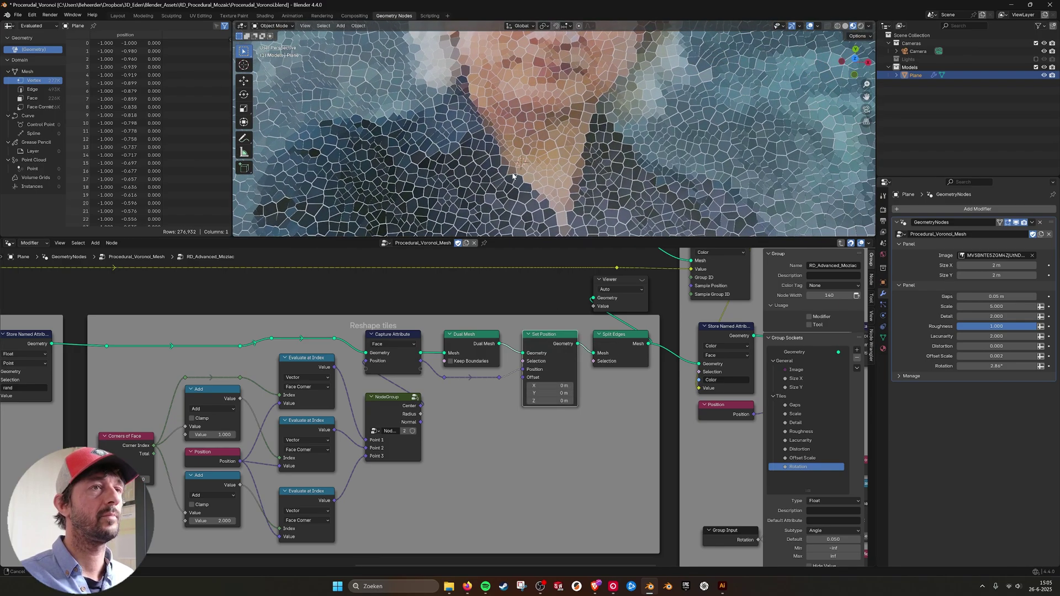
pyautogui.scroll(2, 622, 175)
pyautogui.moveTo(622, 175); pyautogui.dragTo(594, 162, button='middle')
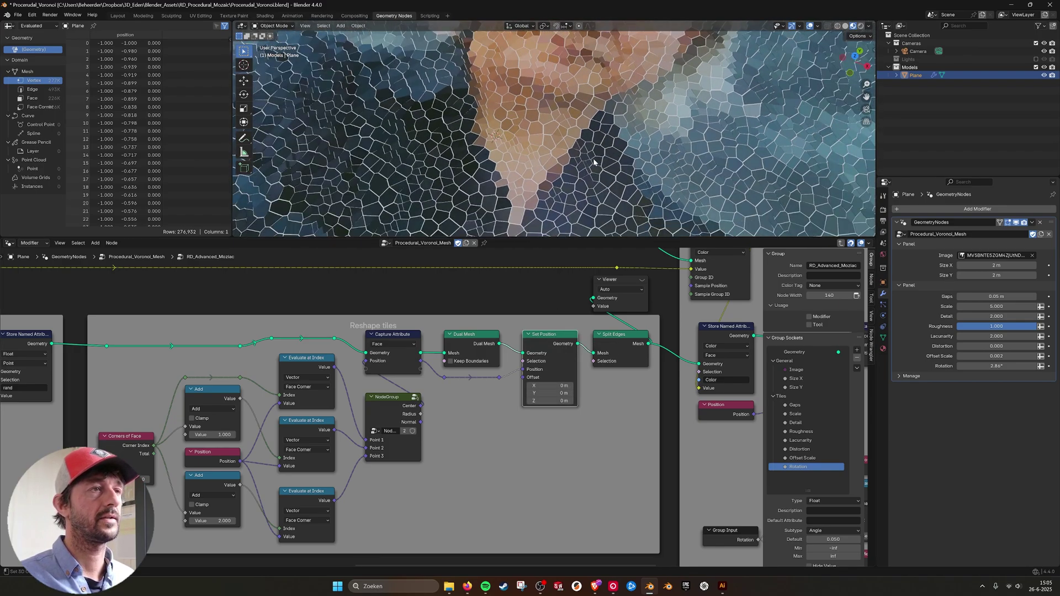
pyautogui.moveTo(465, 160); pyautogui.dragTo(506, 183, button='middle')
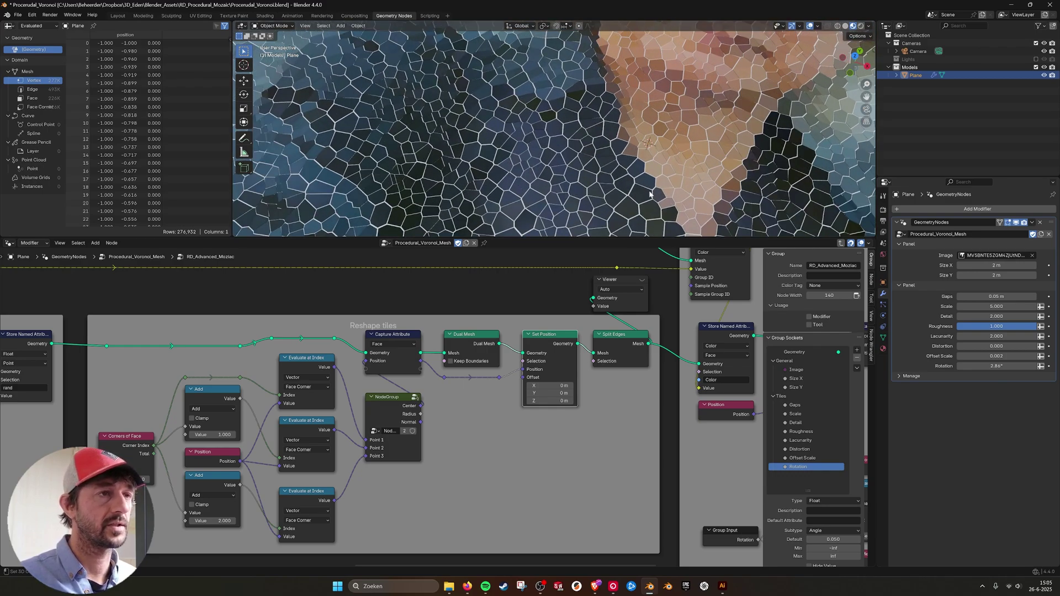
pyautogui.scroll(-3, 662, 172)
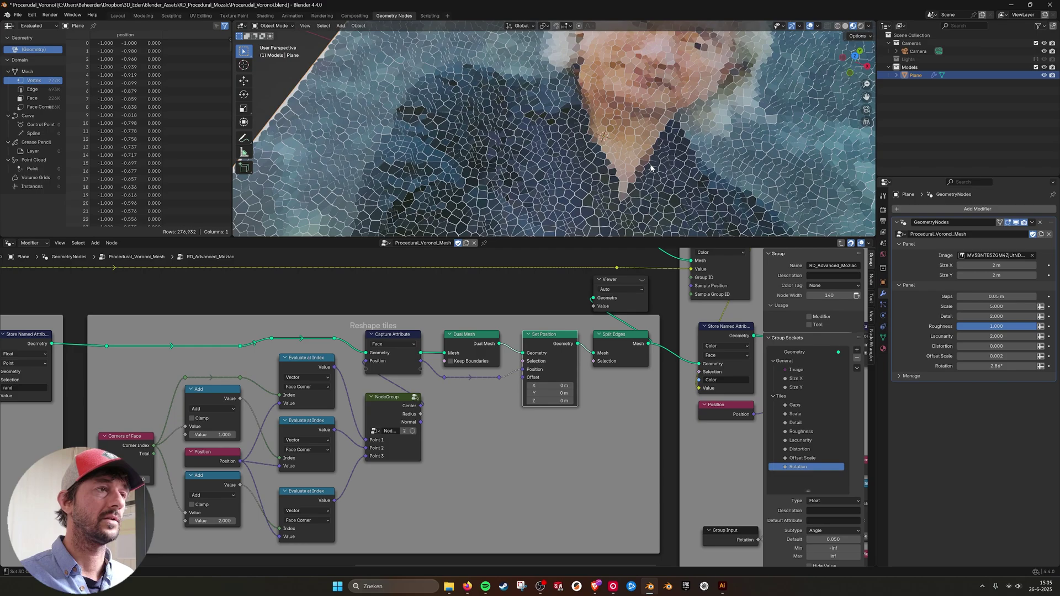
pyautogui.keyDown('shift'); pyautogui.moveTo(651, 165); pyautogui.dragTo(599, 165, button='middle'); pyautogui.keyUp('shift')
# - Inspect the Set Position and Split Edges nodes at the end of the Reshape tiles frame
pyautogui.moveTo(530, 298); pyautogui.dragTo(390, 335, button='middle')
pyautogui.moveTo(537, 339); pyautogui.dragTo(314, 282, button='middle')
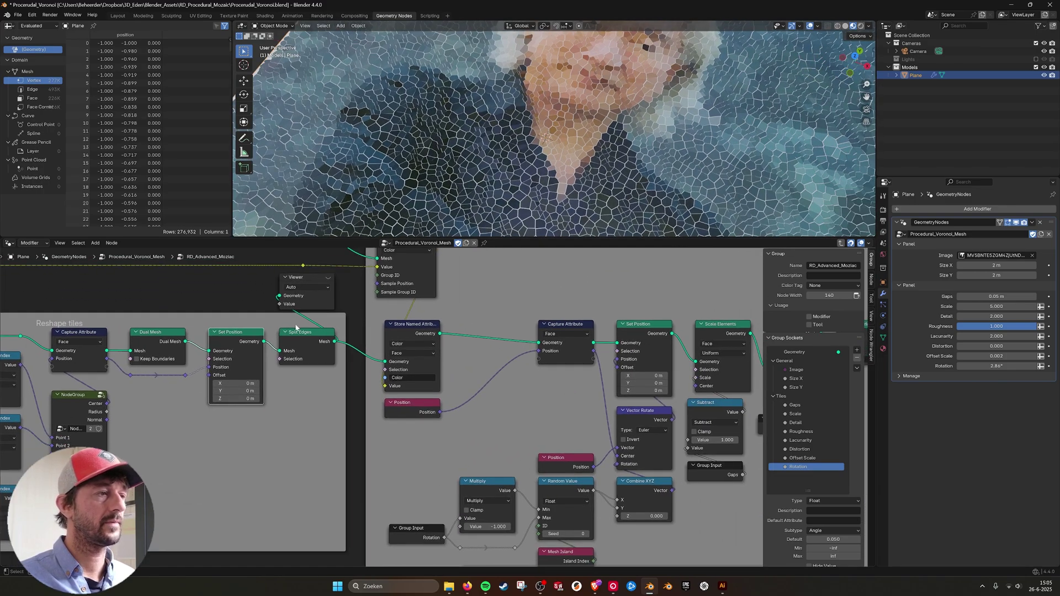
pyautogui.moveTo(308, 336); pyautogui.dragTo(404, 343, button='middle')
pyautogui.click(338, 344)
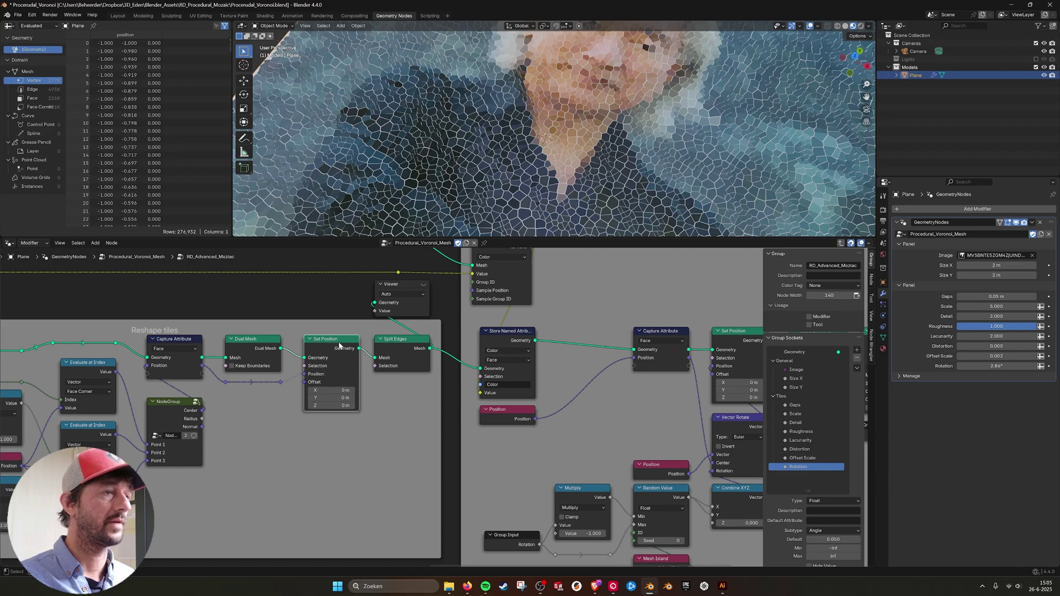
pyautogui.click(407, 341)
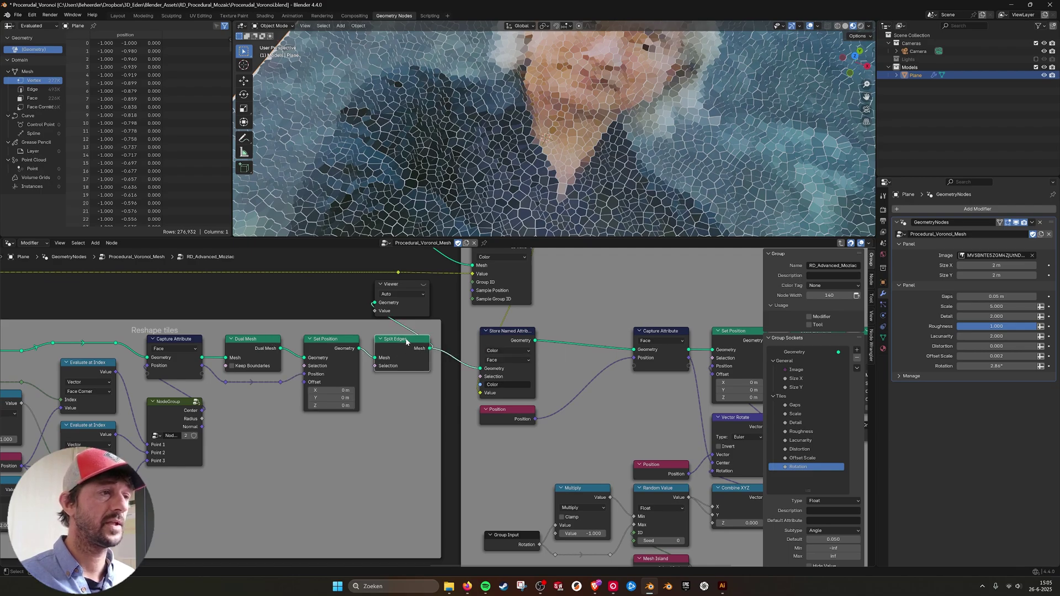
pyautogui.moveTo(425, 324); pyautogui.dragTo(417, 341, button='middle')
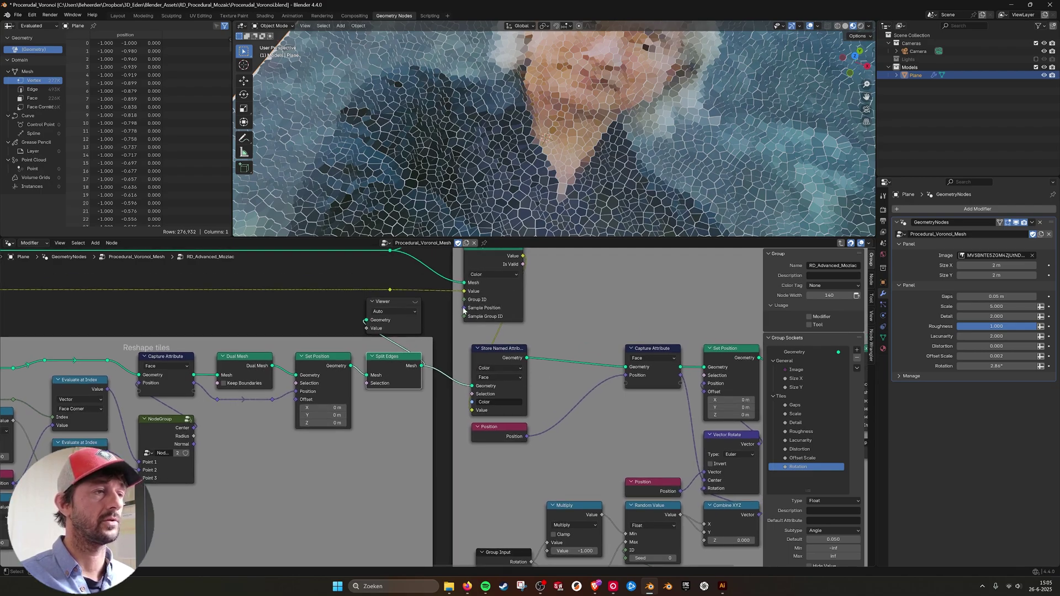
# - Move the Viewer node into the Capture color and rotation frame, above the Capture Attribute node
pyautogui.moveTo(392, 303); pyautogui.dragTo(638, 291)
pyautogui.moveTo(637, 291); pyautogui.dragTo(550, 312, button='middle')
pyautogui.click(563, 307)
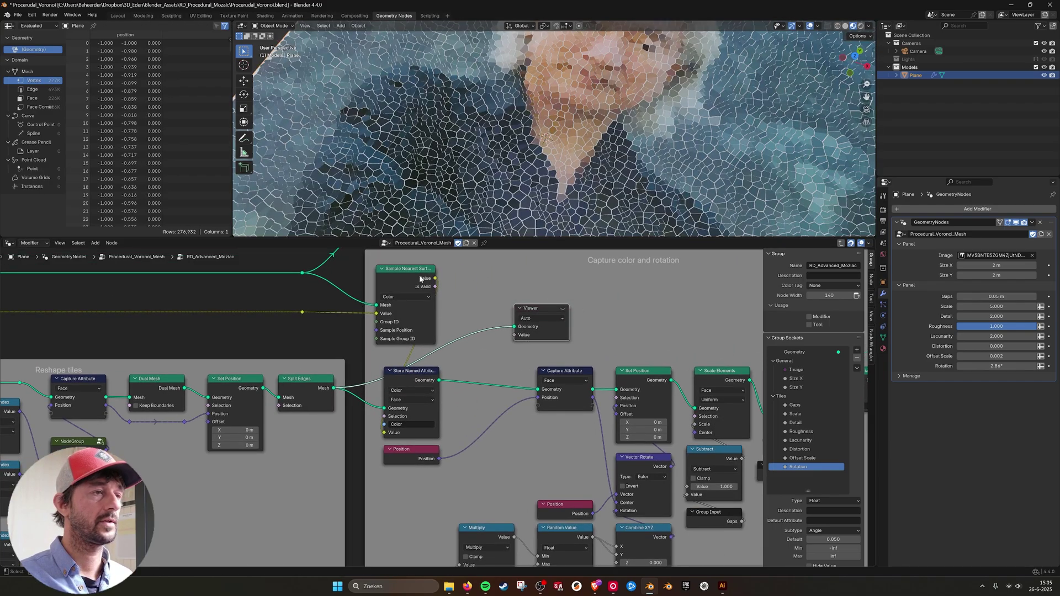
# - Examine the Capture color frame's Image Texture and Subdivide Mesh nodes, selecting Subdivide Mesh
pyautogui.scroll(-3, 183, 333)
pyautogui.moveTo(183, 333); pyautogui.dragTo(684, 386, button='middle')
pyautogui.moveTo(45, 362); pyautogui.dragTo(502, 376, button='middle')
pyautogui.click(345, 336)
pyautogui.moveTo(341, 342); pyautogui.dragTo(368, 337, button='middle')
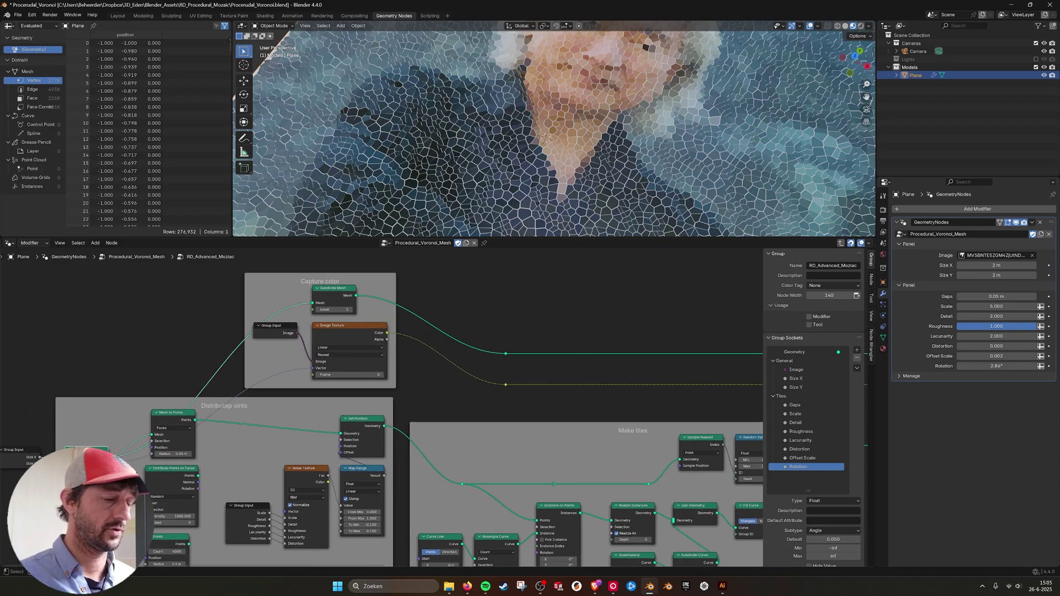
pyautogui.click(544, 589)
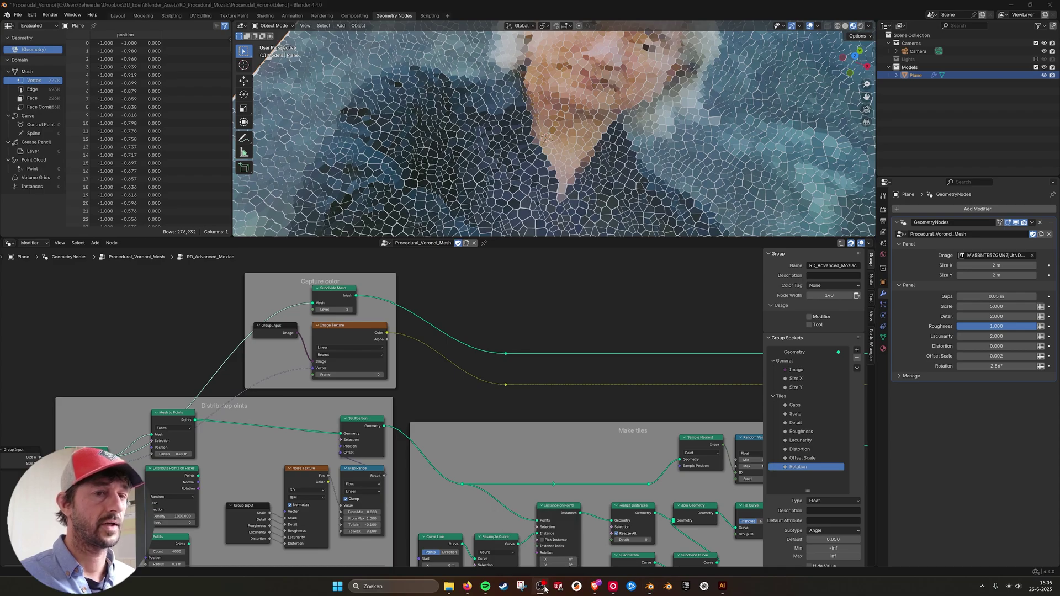
pyautogui.click(328, 293)
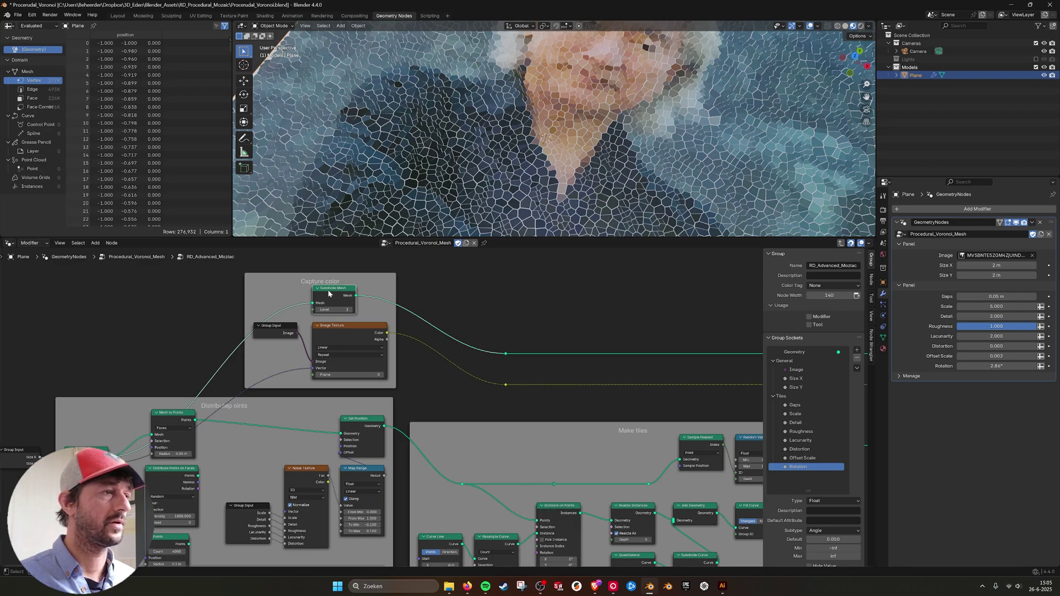
# - Follow the mesh and colour links across the node tree and select the Sample Nearest Surface node they feed
pyautogui.moveTo(634, 333); pyautogui.dragTo(341, 320, button='middle')
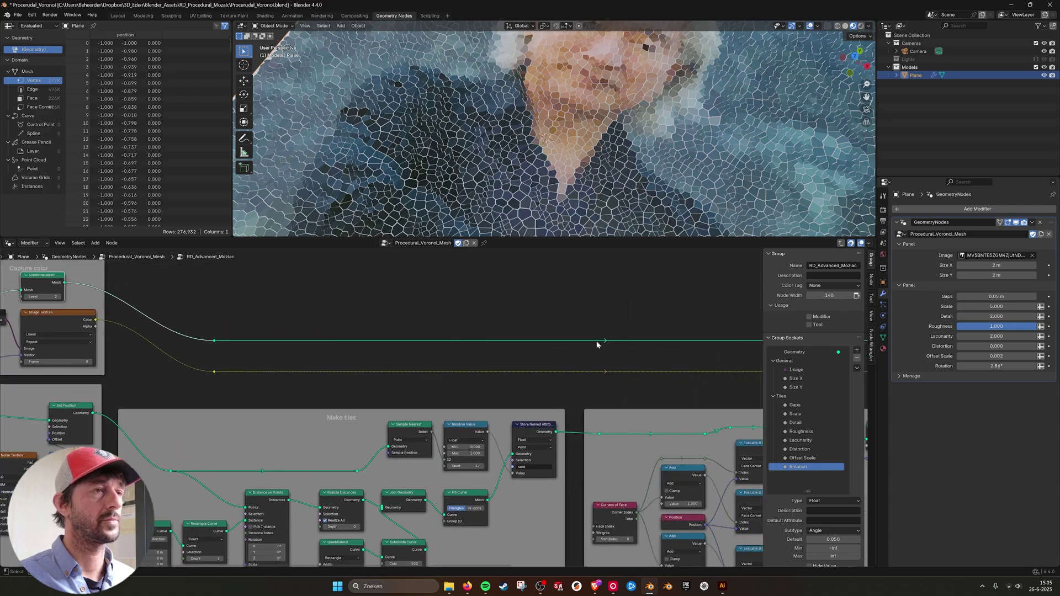
pyautogui.moveTo(596, 343); pyautogui.dragTo(460, 343, button='middle')
pyautogui.scroll(-2, 531, 131)
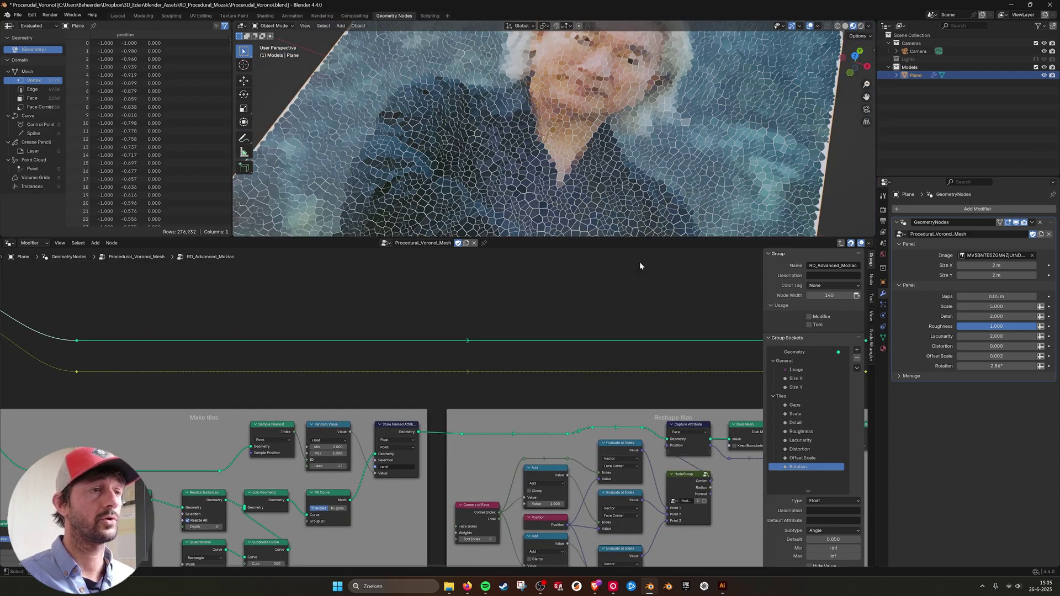
pyautogui.scroll(4, 480, 378)
pyautogui.moveTo(481, 378); pyautogui.dragTo(155, 359, button='middle')
pyautogui.moveTo(753, 386); pyautogui.dragTo(397, 391, button='middle')
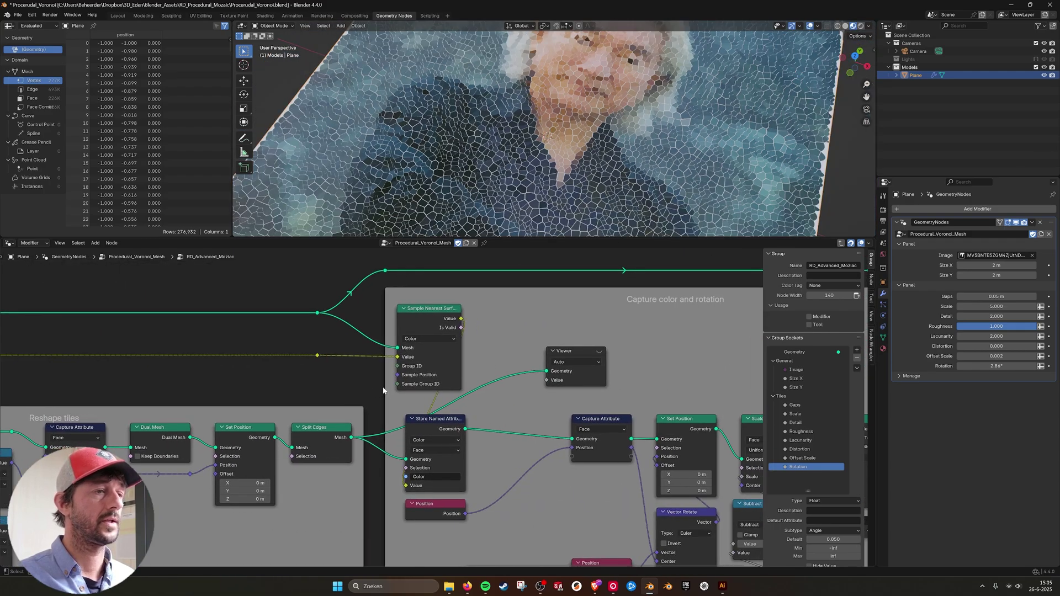
pyautogui.click(422, 311)
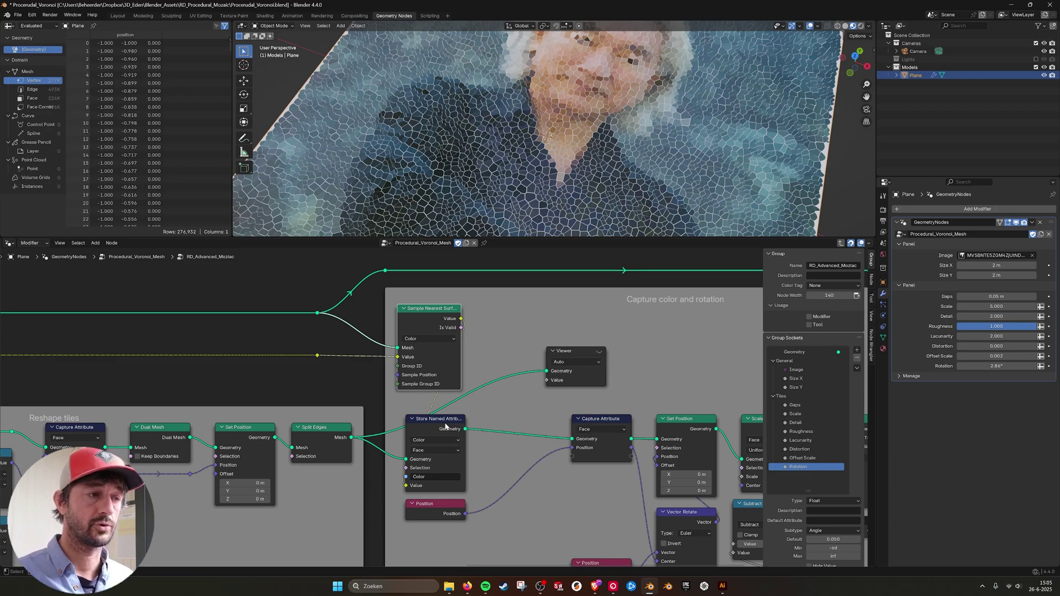
# - Review the node chain from Store Named Attribute to Set Material and align the Offset Scale Group Input node beneath Extrude Mesh
pyautogui.moveTo(492, 460); pyautogui.dragTo(487, 436, button='middle')
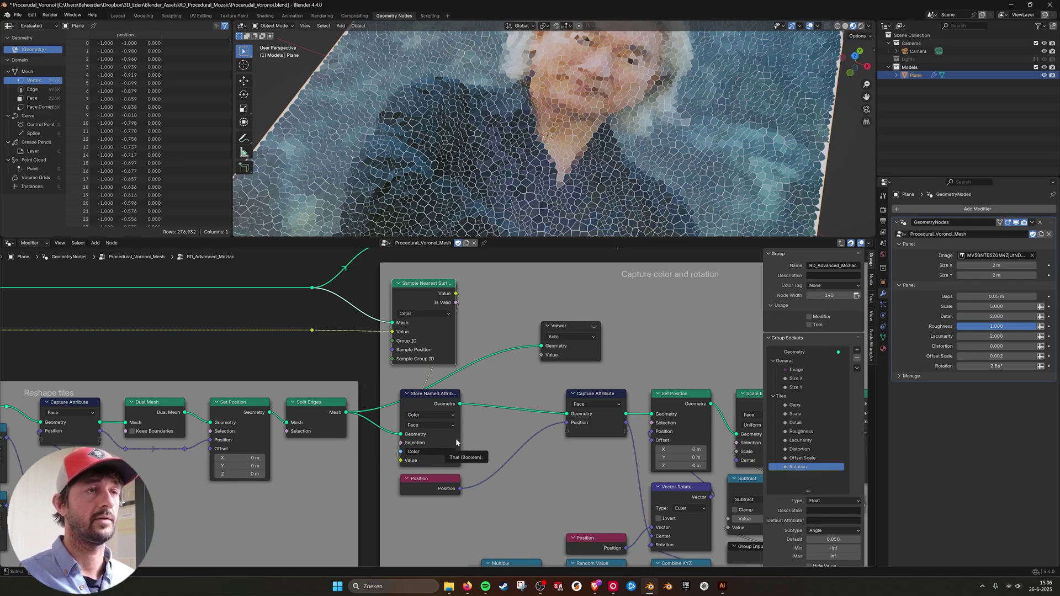
pyautogui.moveTo(577, 403); pyautogui.dragTo(345, 386, button='middle')
pyautogui.moveTo(566, 442); pyautogui.dragTo(519, 392, button='middle')
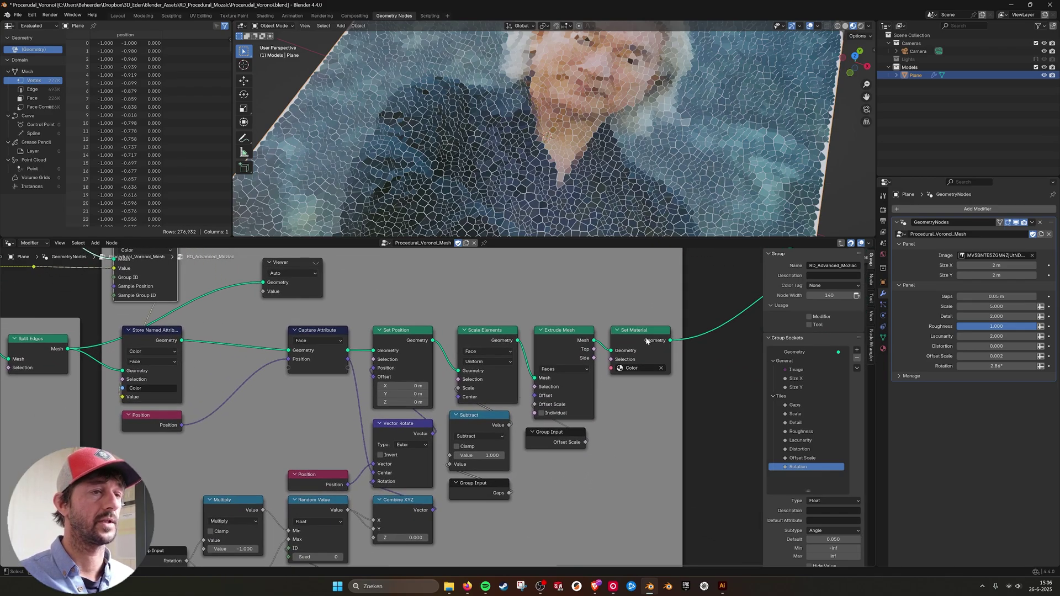
pyautogui.moveTo(550, 433); pyautogui.dragTo(557, 433)
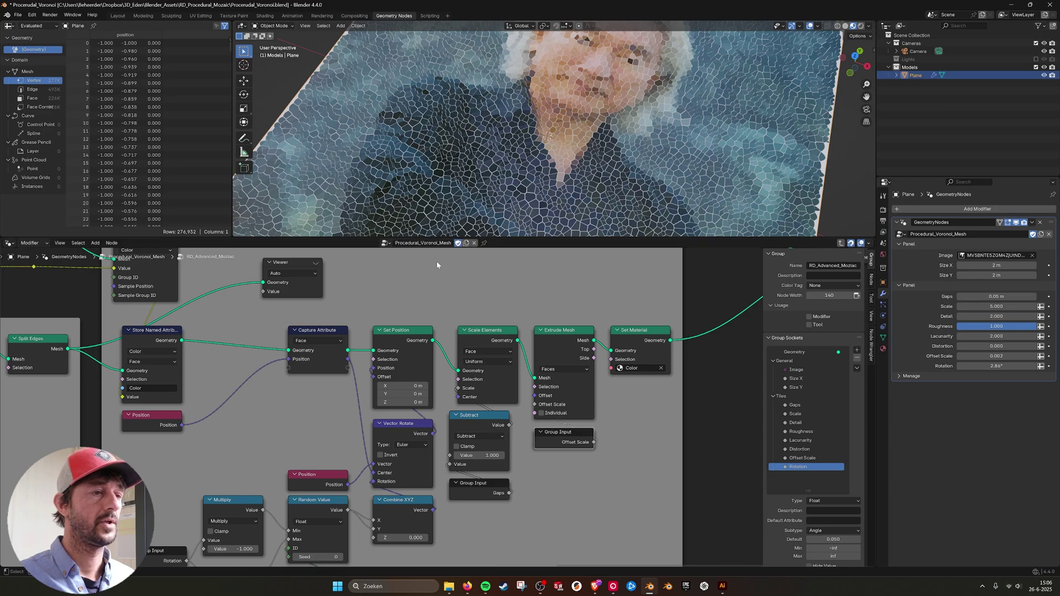
# - Move the Viewer node above Scale Elements and link the Set Position geometry output to it
pyautogui.moveTo(367, 309); pyautogui.dragTo(389, 325, button='middle')
pyautogui.moveTo(353, 368); pyautogui.dragTo(425, 370, button='middle')
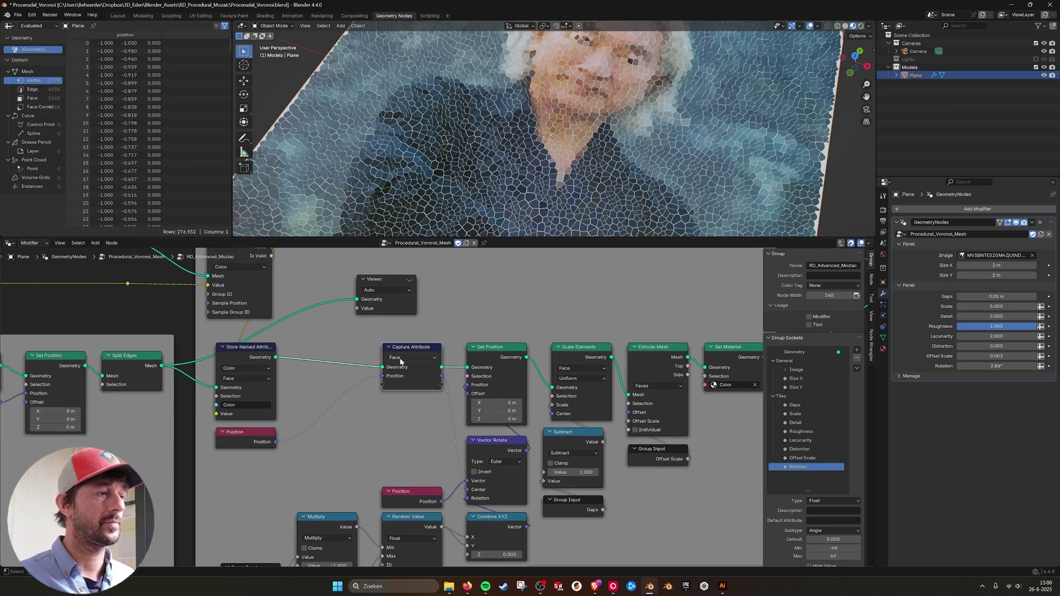
pyautogui.click(256, 439)
pyautogui.moveTo(381, 280); pyautogui.dragTo(490, 289)
pyautogui.click(520, 288)
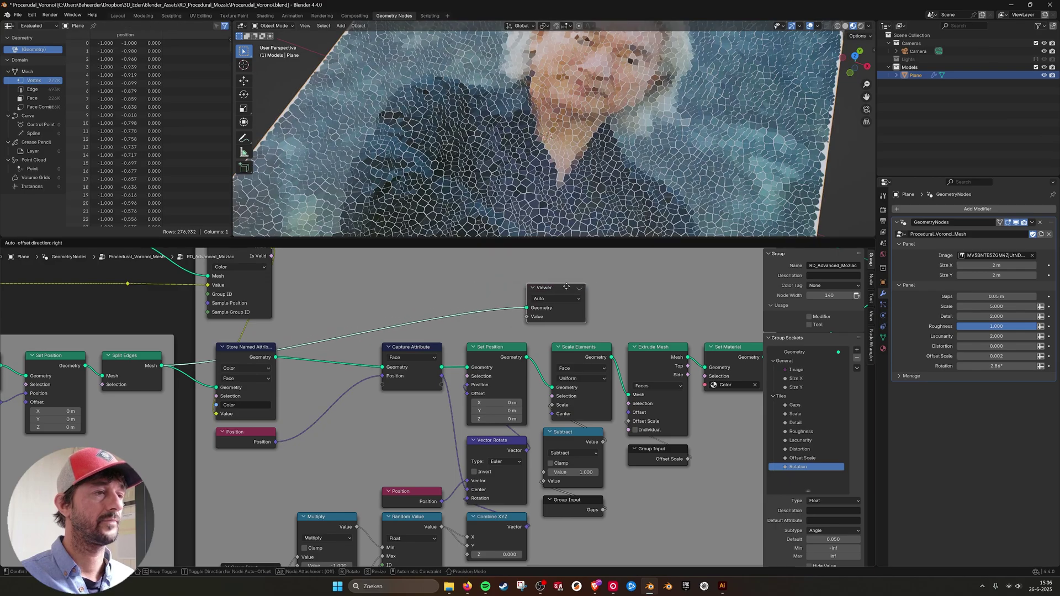
pyautogui.moveTo(526, 358); pyautogui.dragTo(560, 309)
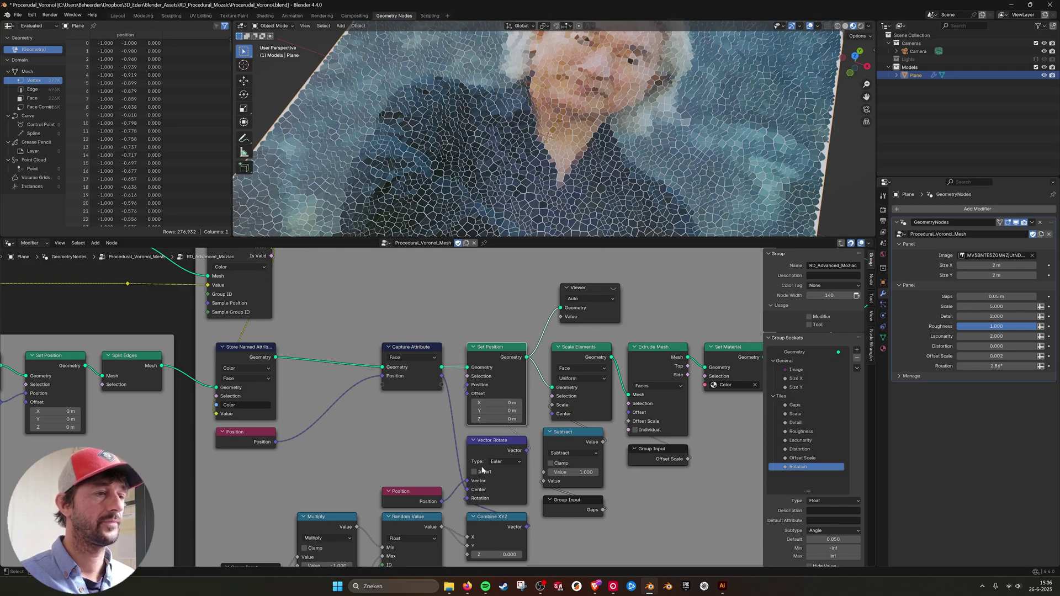
# - Review the Position and Vector Rotate nodes beneath Set Position and turn on the Viewer node's preview
pyautogui.moveTo(482, 470); pyautogui.dragTo(476, 401, button='middle')
pyautogui.click(422, 424)
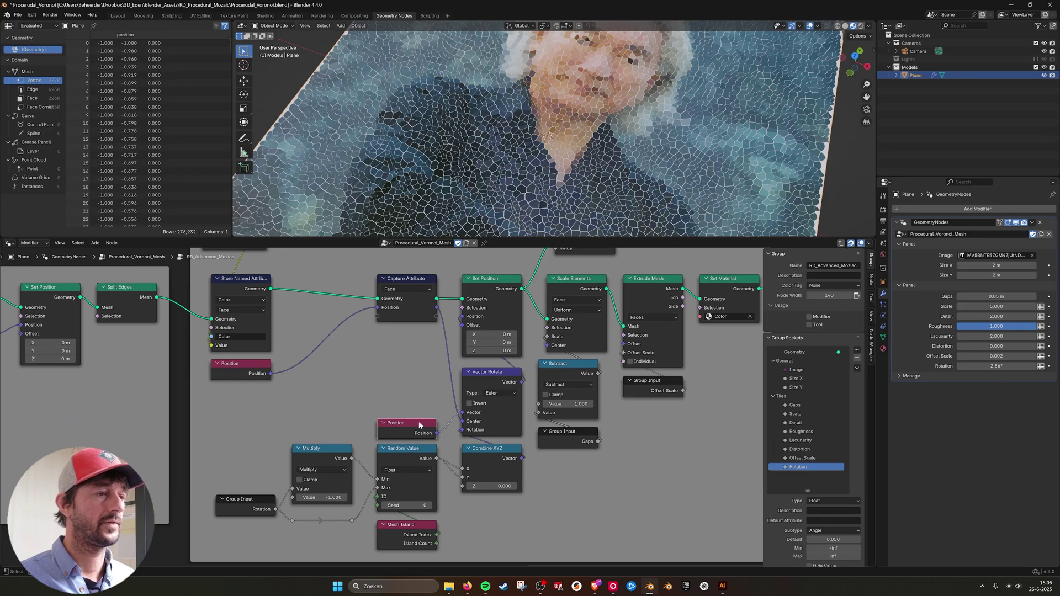
pyautogui.click(487, 375)
pyautogui.moveTo(592, 252); pyautogui.dragTo(528, 335, button='middle')
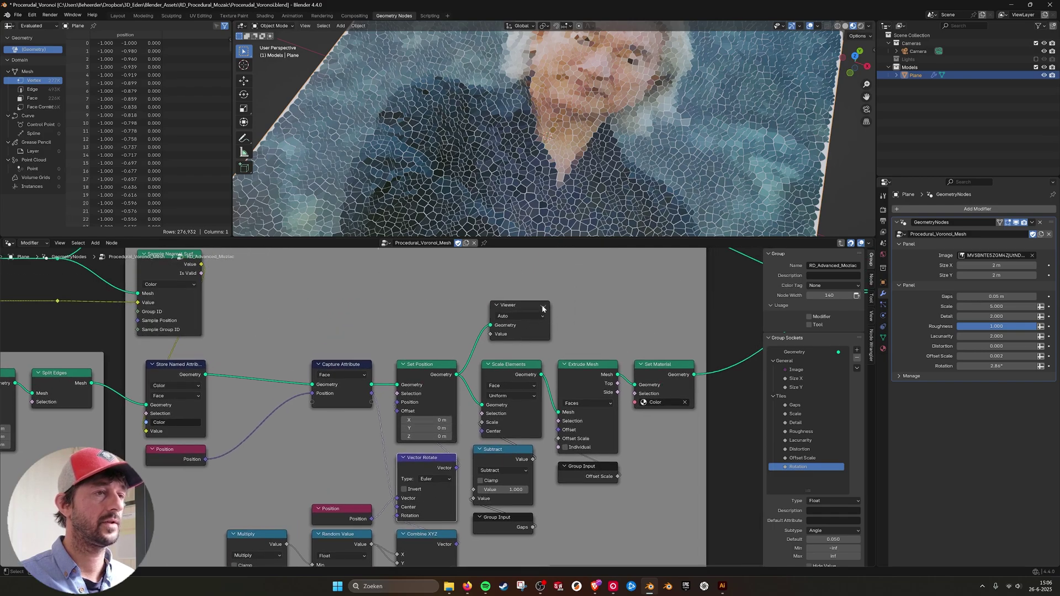
pyautogui.click(543, 306)
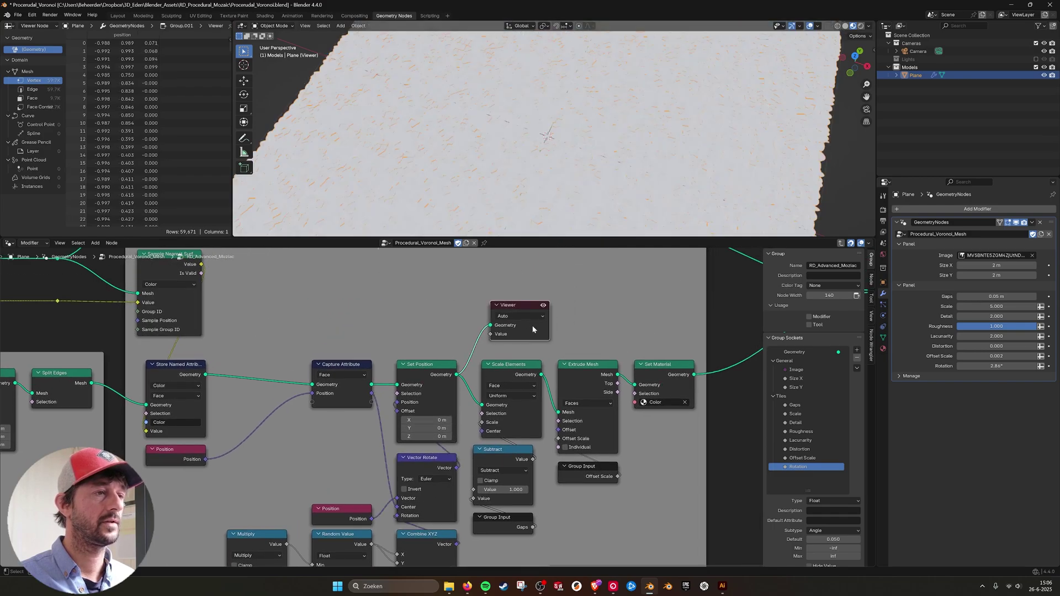
# - Inspect the previewed tiles up close in Solid shading, then switch the viewport to Wireframe shading
pyautogui.click(843, 26)
pyautogui.scroll(3, 646, 125)
pyautogui.moveTo(622, 133)
pyautogui.mouseDown(button='middle')
pyautogui.moveTo(594, 155)
pyautogui.moveTo(621, 151)
pyautogui.mouseUp(button='middle')
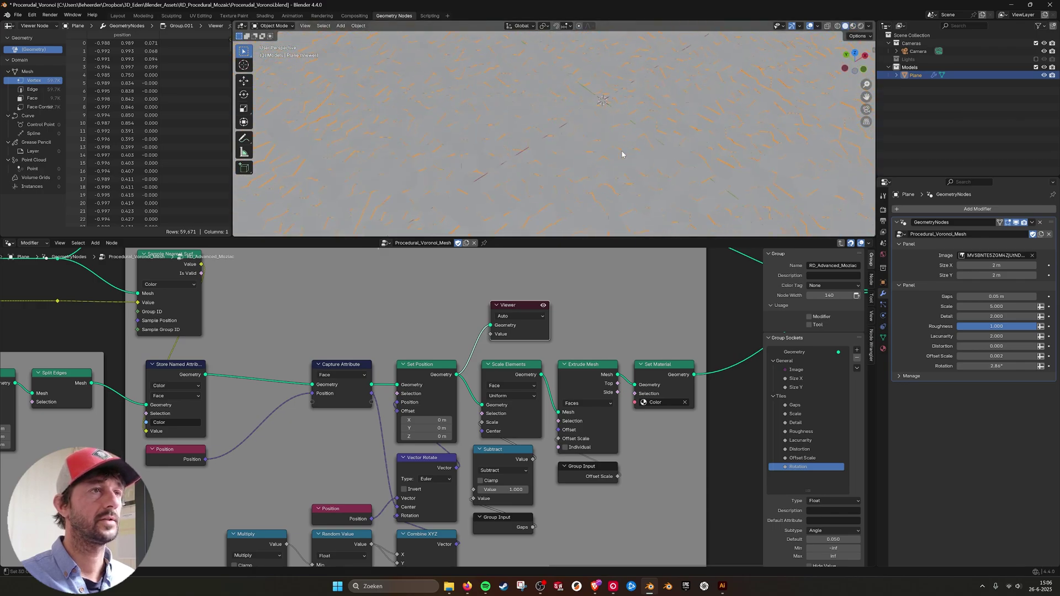
pyautogui.scroll(4, 623, 154)
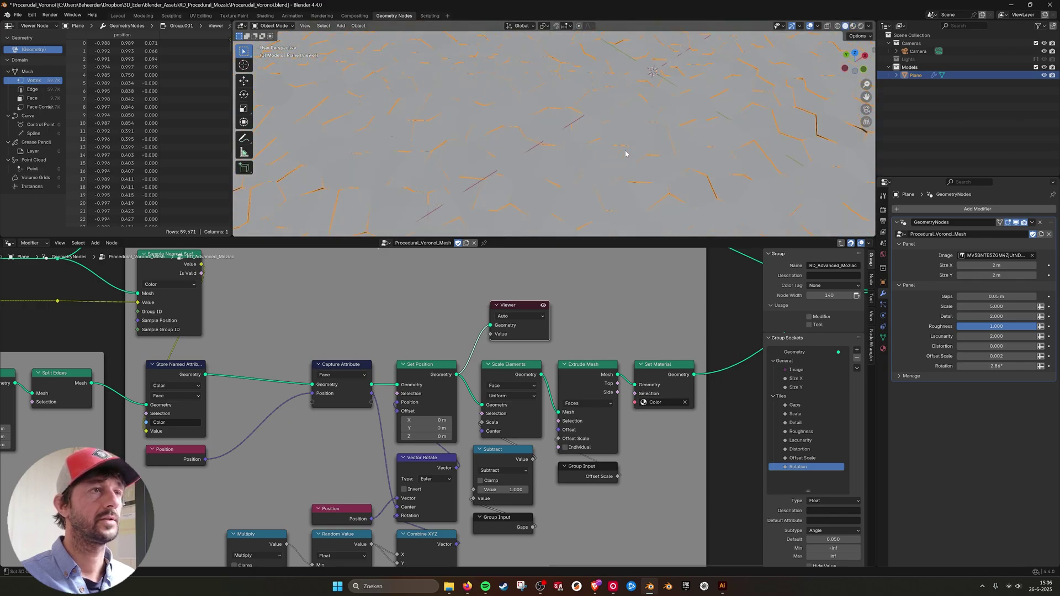
pyautogui.click(837, 26)
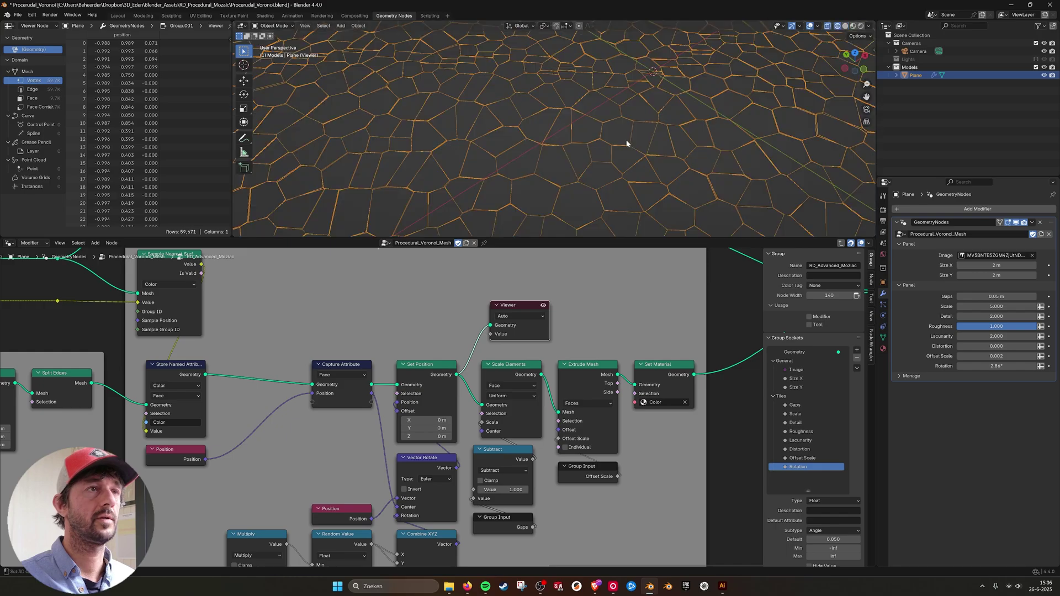
# - Trace the tile rotation setup from Set Position through Vector Rotate, Position and Combine XYZ to Mesh Island
pyautogui.click(436, 365)
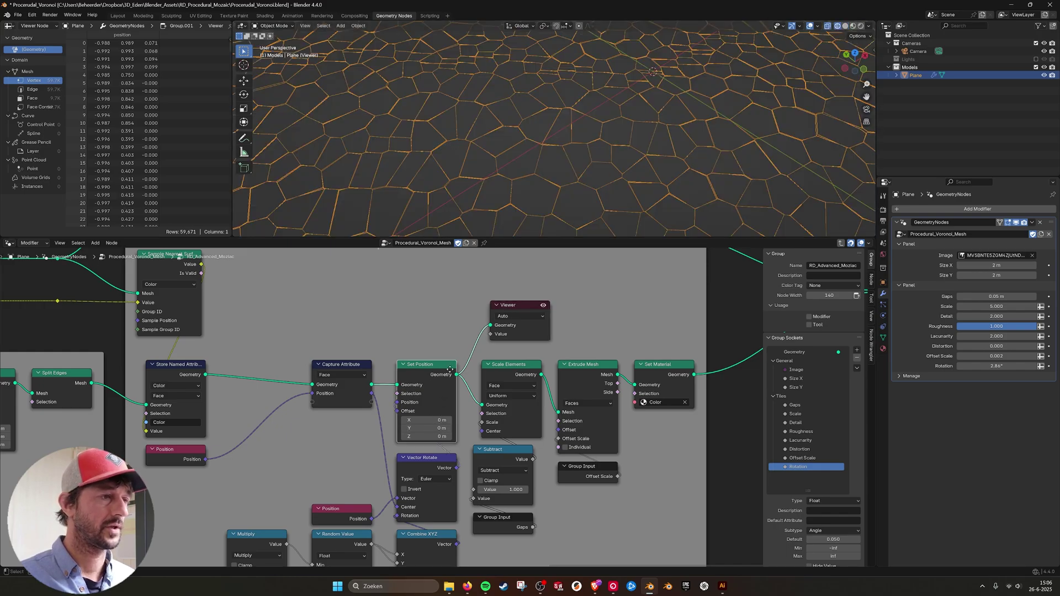
pyautogui.moveTo(428, 461); pyautogui.dragTo(452, 376, button='middle')
pyautogui.click(440, 386)
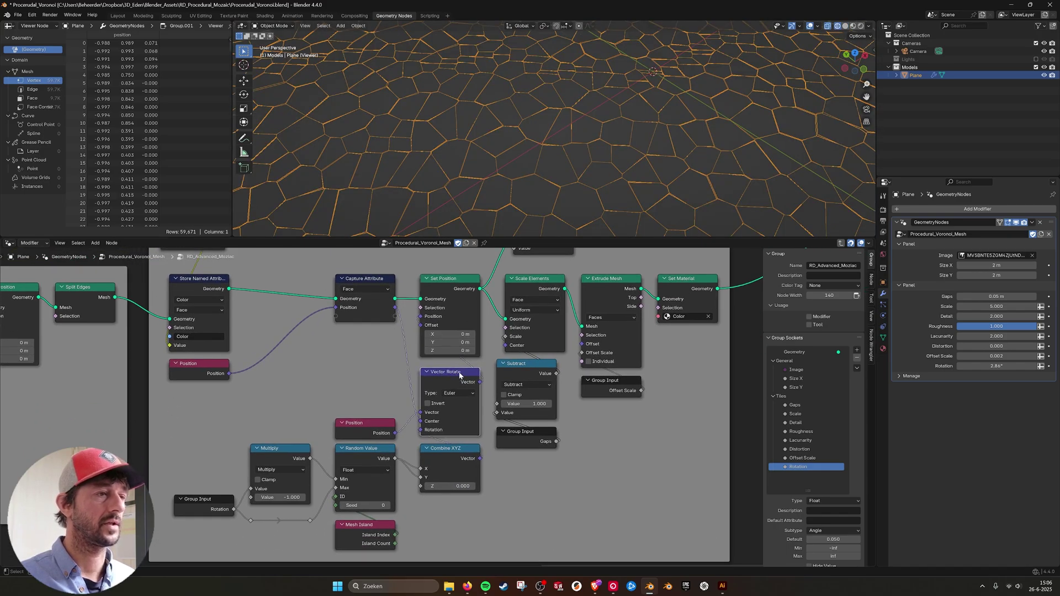
pyautogui.click(359, 432)
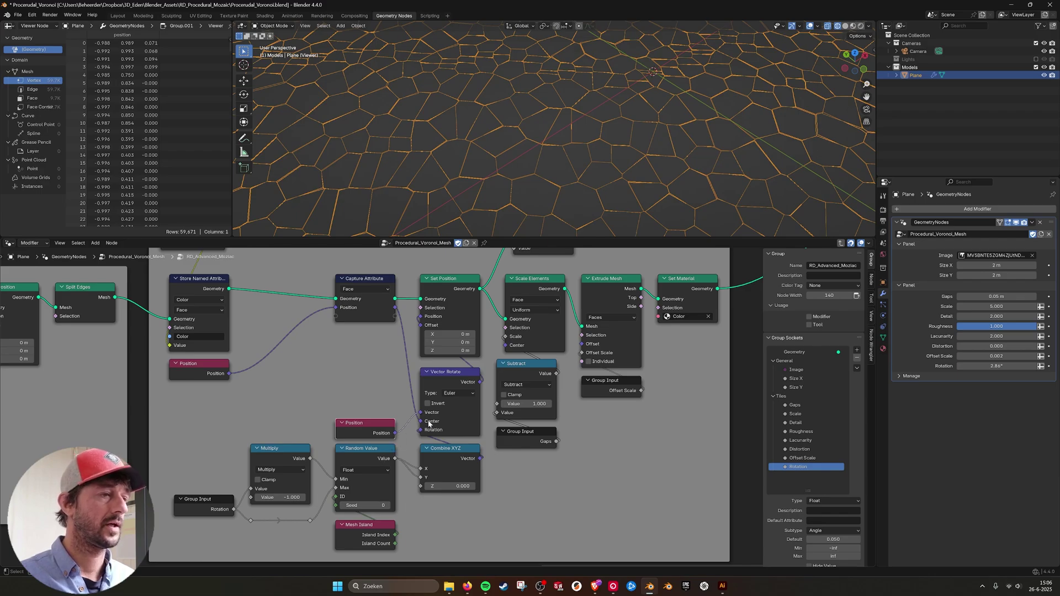
pyautogui.click(442, 451)
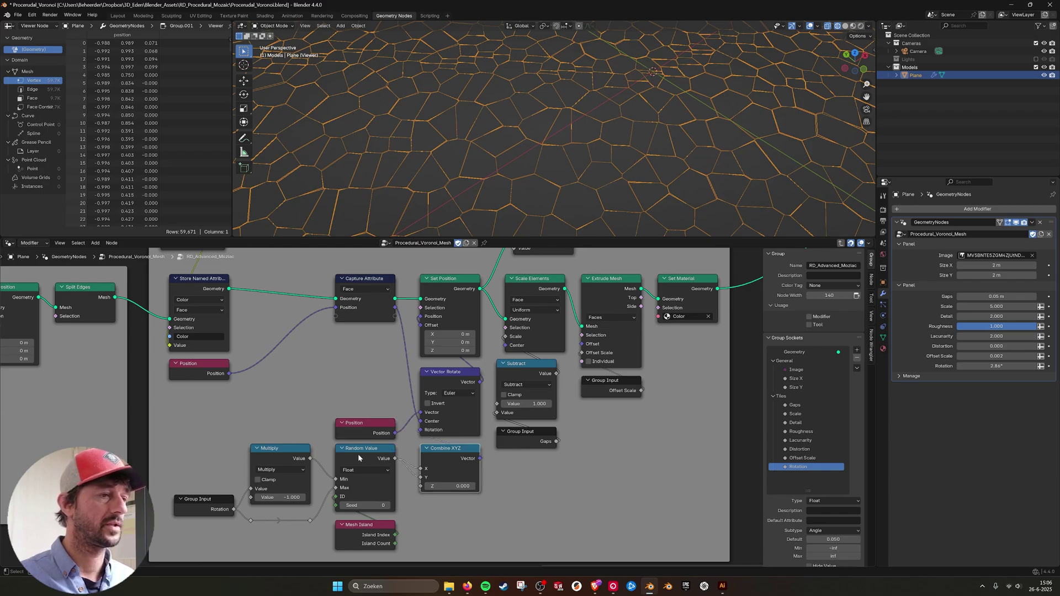
pyautogui.click(359, 528)
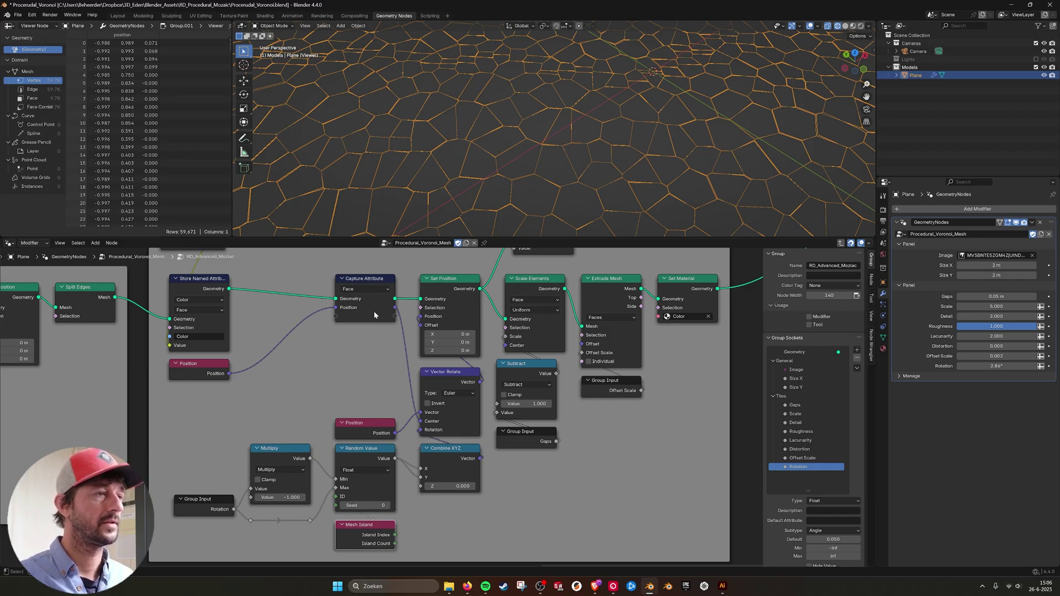
# - Nudge the Position node away from Capture Attribute and review the Capture Attribute, Set Position, Combine XYZ and Mesh Island nodes
pyautogui.click(353, 311)
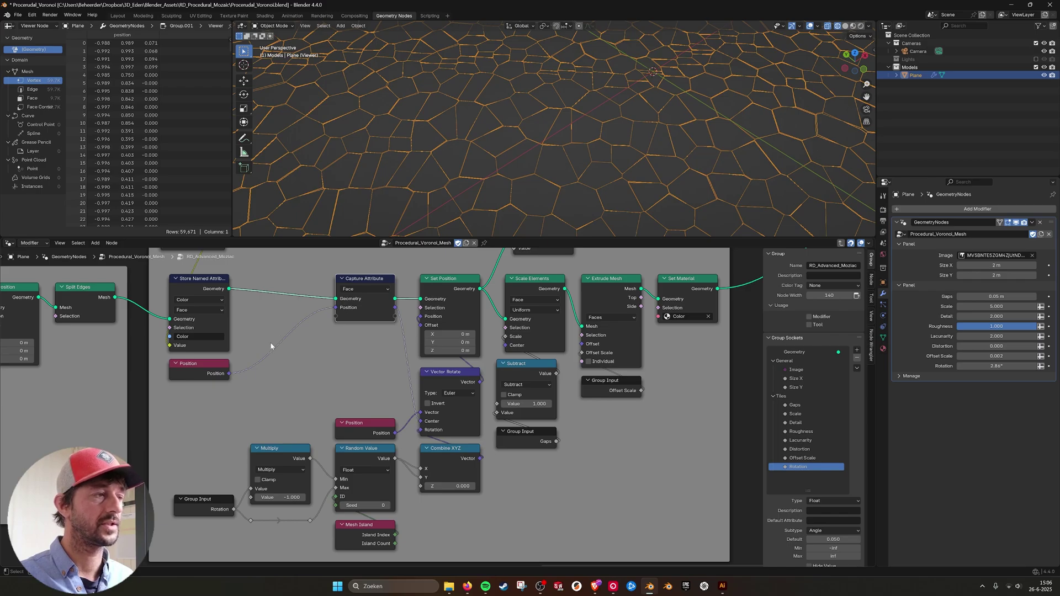
pyautogui.moveTo(210, 369); pyautogui.dragTo(204, 369)
pyautogui.click(380, 268)
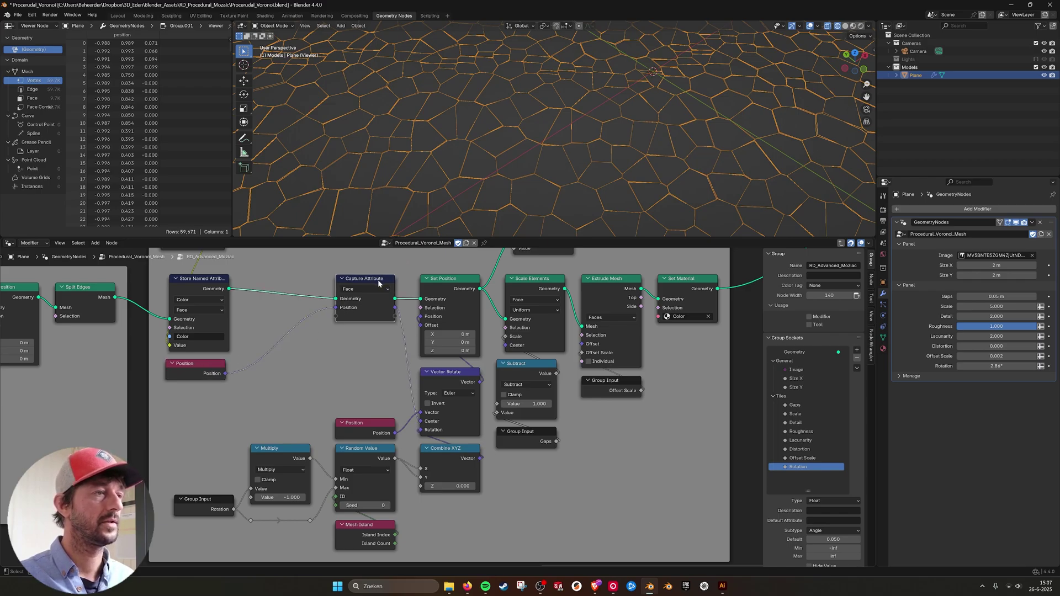
pyautogui.click(472, 290)
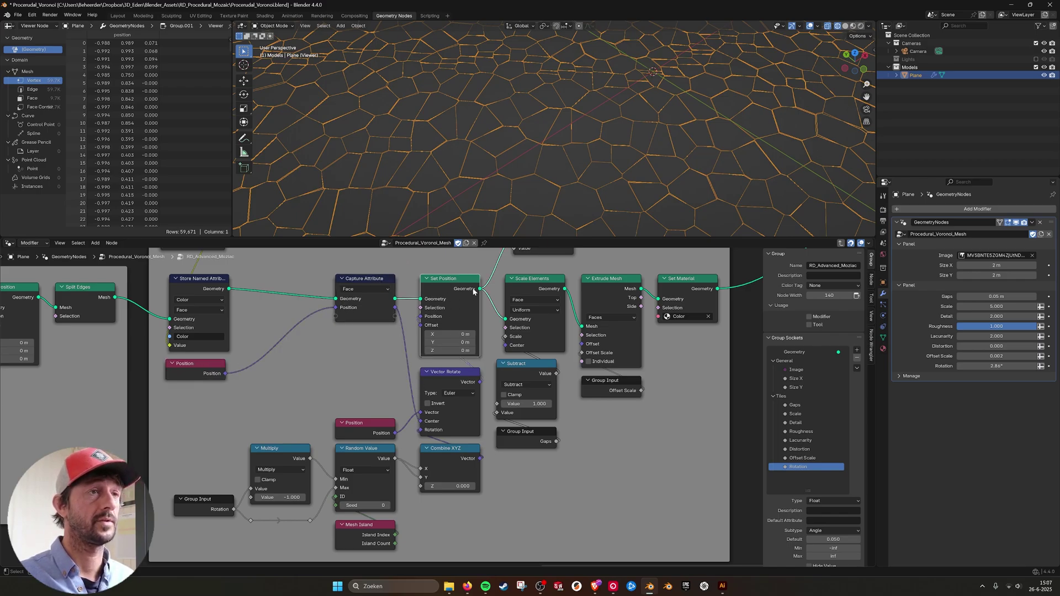
pyautogui.click(447, 456)
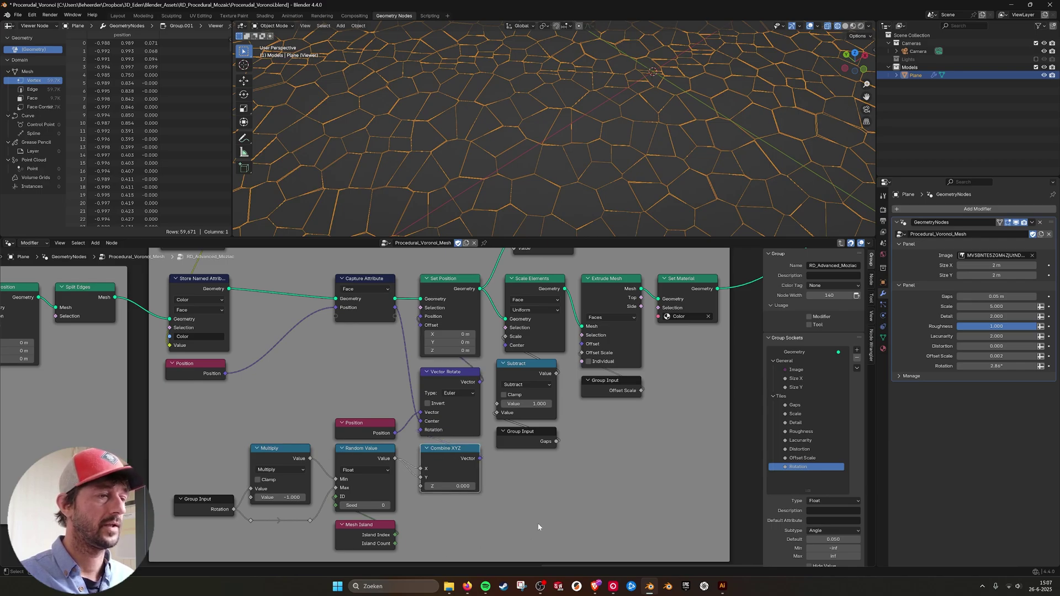
pyautogui.click(374, 534)
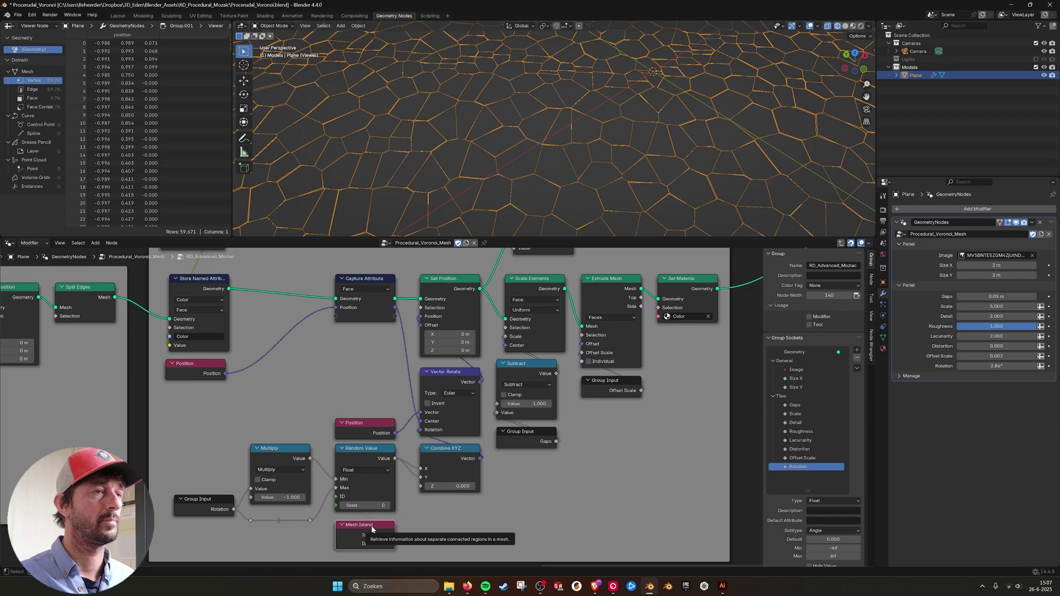
# - Return the viewport to Material Preview shading and point out the modifier's Rotation value that drives the random tile tilt
pyautogui.click(852, 26)
pyautogui.moveTo(622, 277); pyautogui.dragTo(575, 365, button='middle')
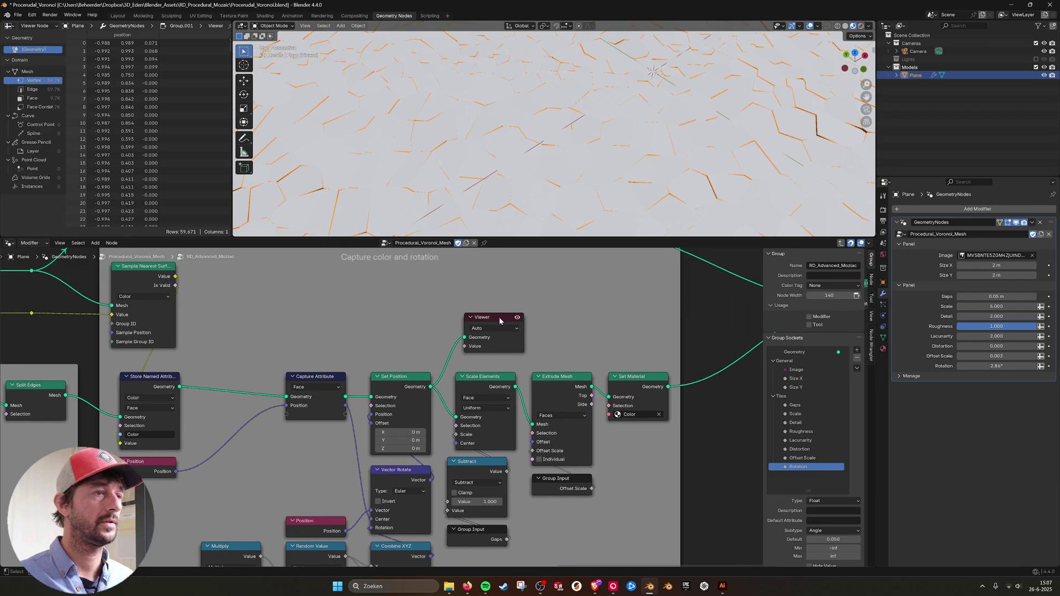
pyautogui.moveTo(500, 320); pyautogui.dragTo(528, 231, button='middle')
pyautogui.moveTo(388, 416)
pyautogui.mouseDown(button='middle')
pyautogui.moveTo(404, 391)
pyautogui.moveTo(400, 403)
pyautogui.mouseUp(button='middle')
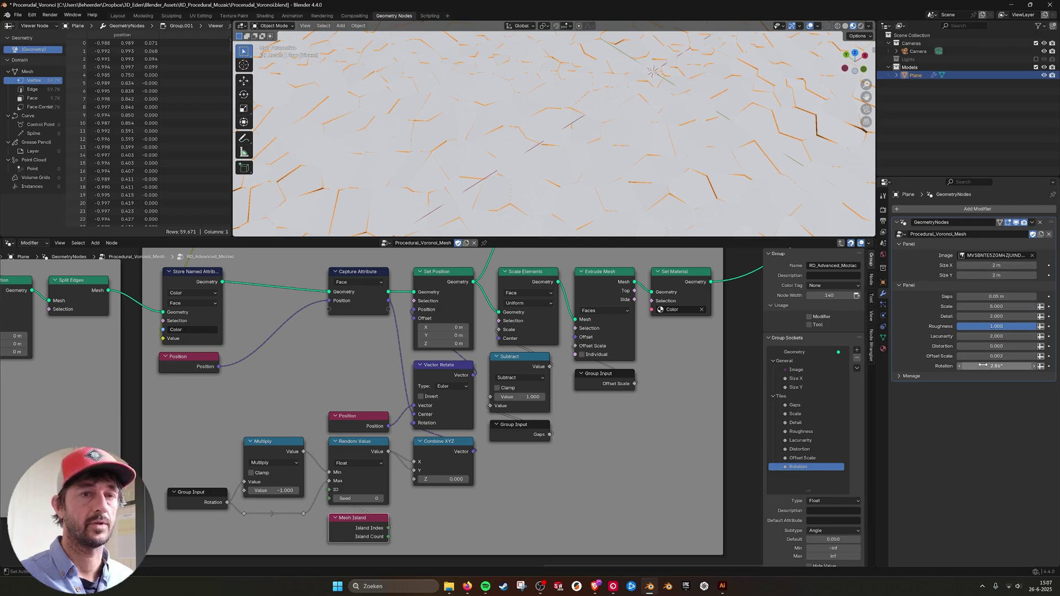
pyautogui.moveTo(982, 365)
pyautogui.mouseDown()
pyautogui.moveTo(1029, 366)
pyautogui.moveTo(963, 365)
pyautogui.moveTo(985, 366)
pyautogui.moveTo(991, 379)
pyautogui.mouseUp()
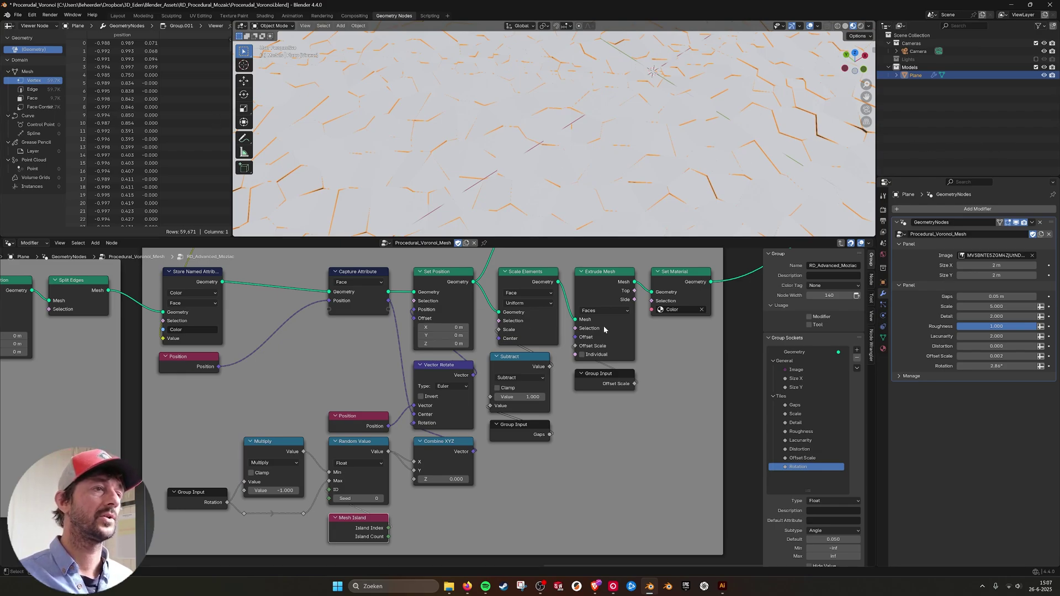
# - Move the Viewer node above Extrude Mesh and preview the Scale Elements geometry output with it
pyautogui.moveTo(603, 326); pyautogui.dragTo(577, 347, button='middle')
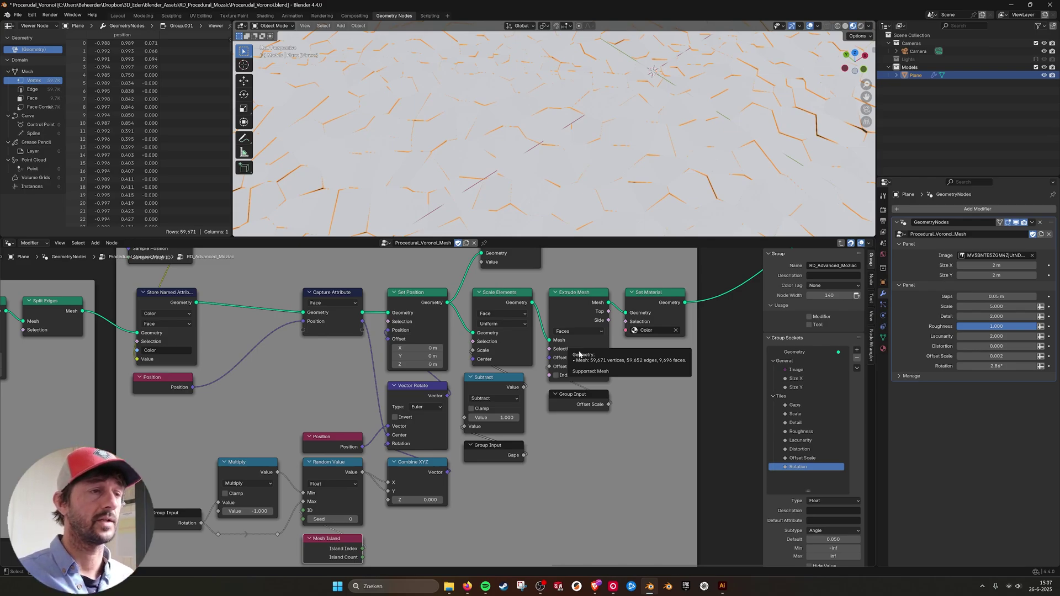
pyautogui.moveTo(577, 347); pyautogui.dragTo(546, 382, button='middle')
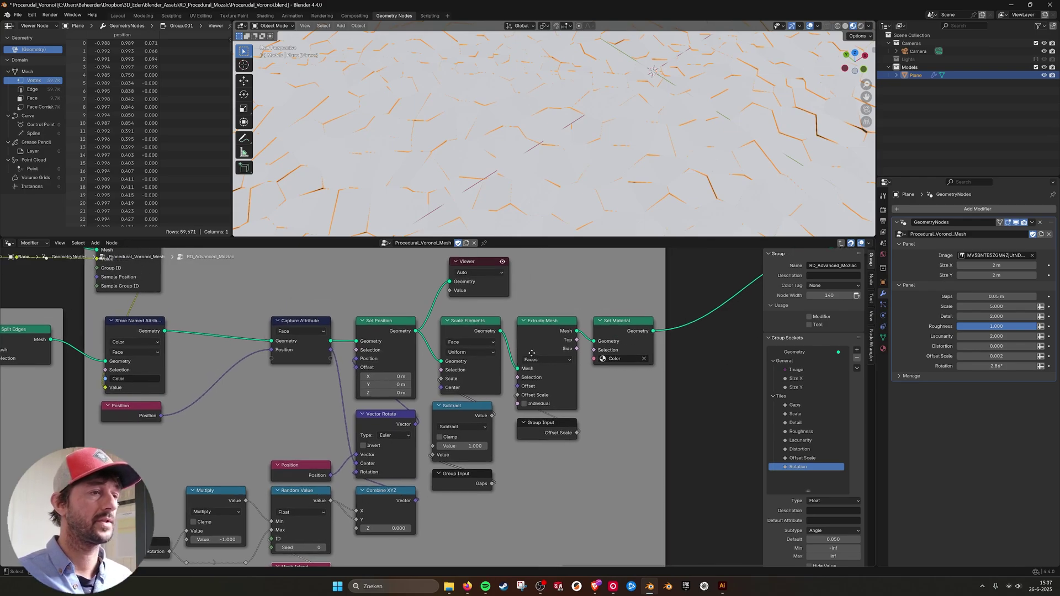
pyautogui.click(479, 328)
pyautogui.moveTo(484, 270); pyautogui.dragTo(560, 263)
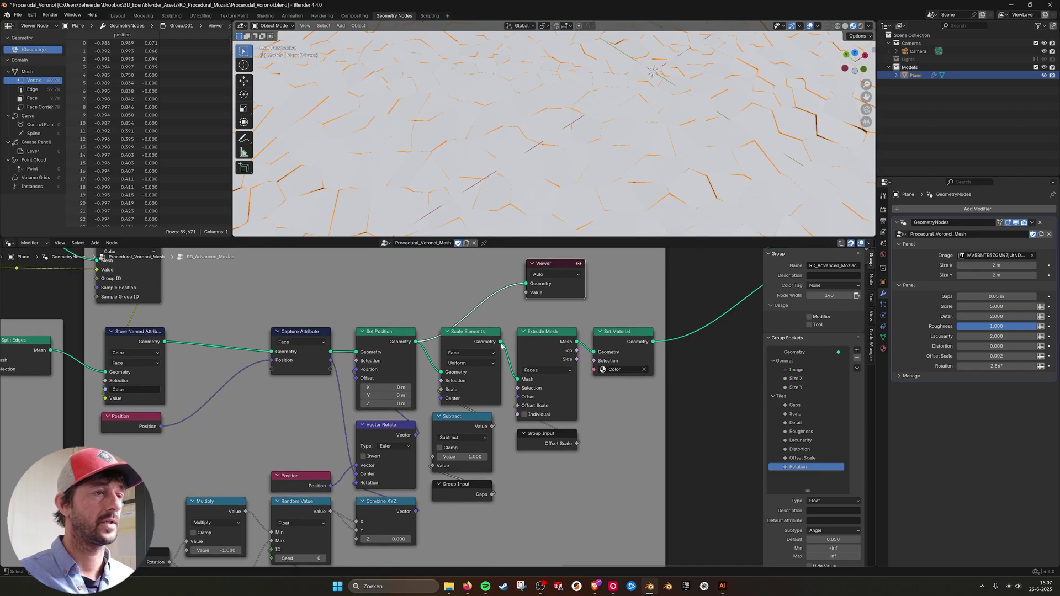
pyautogui.keyDown('ctrl'); pyautogui.keyDown('shift'); pyautogui.click(500, 346); pyautogui.keyUp('shift'); pyautogui.keyUp('ctrl')
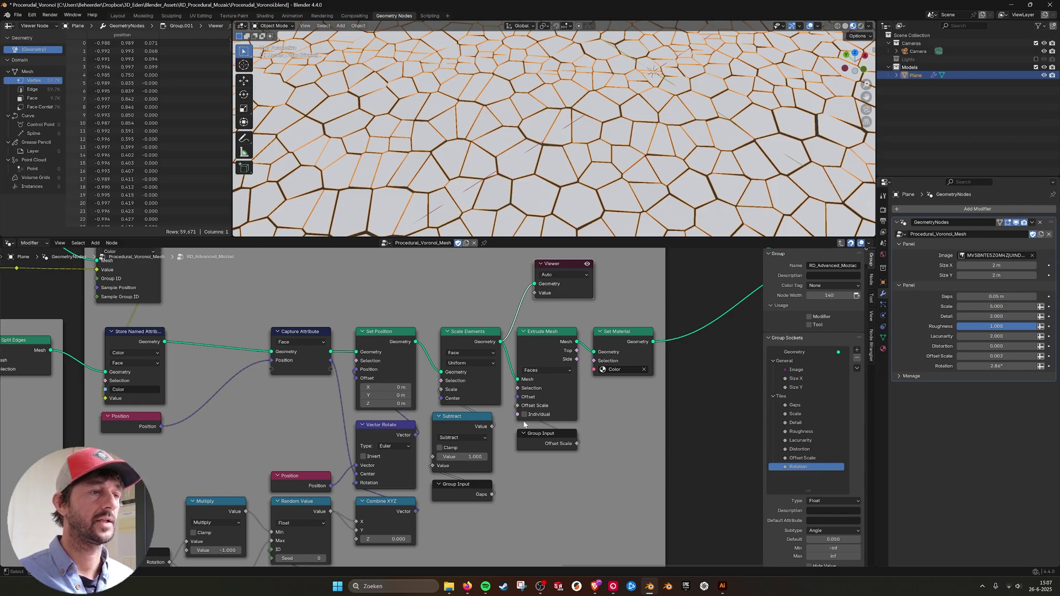
# - Disconnect the Subtract node from the Scale input of Scale Elements and set that scale to 1
pyautogui.moveTo(524, 424); pyautogui.dragTo(513, 433, button='middle')
pyautogui.click(460, 430)
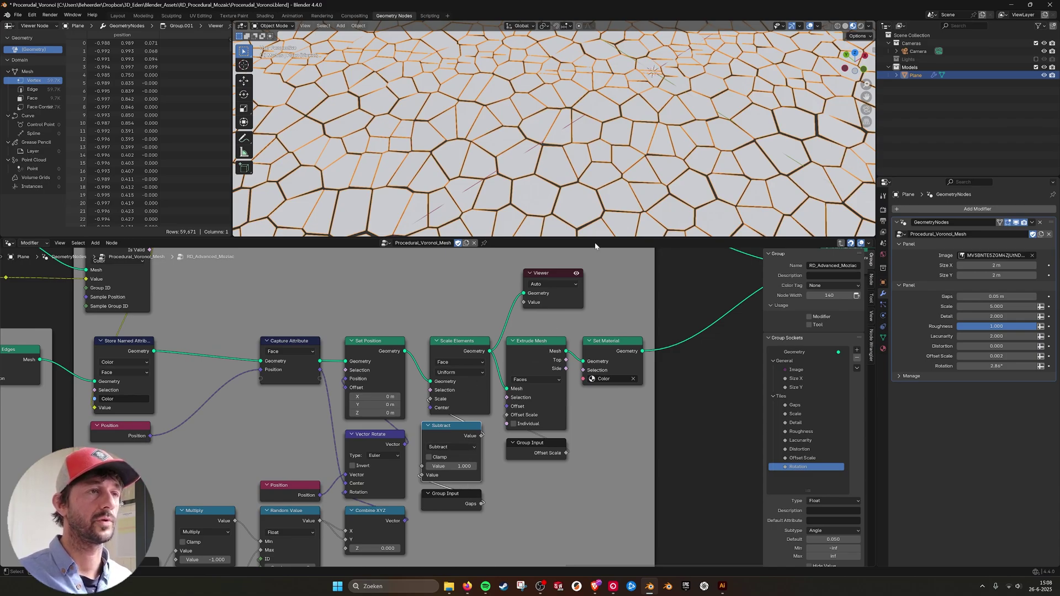
pyautogui.moveTo(430, 399); pyautogui.dragTo(474, 436)
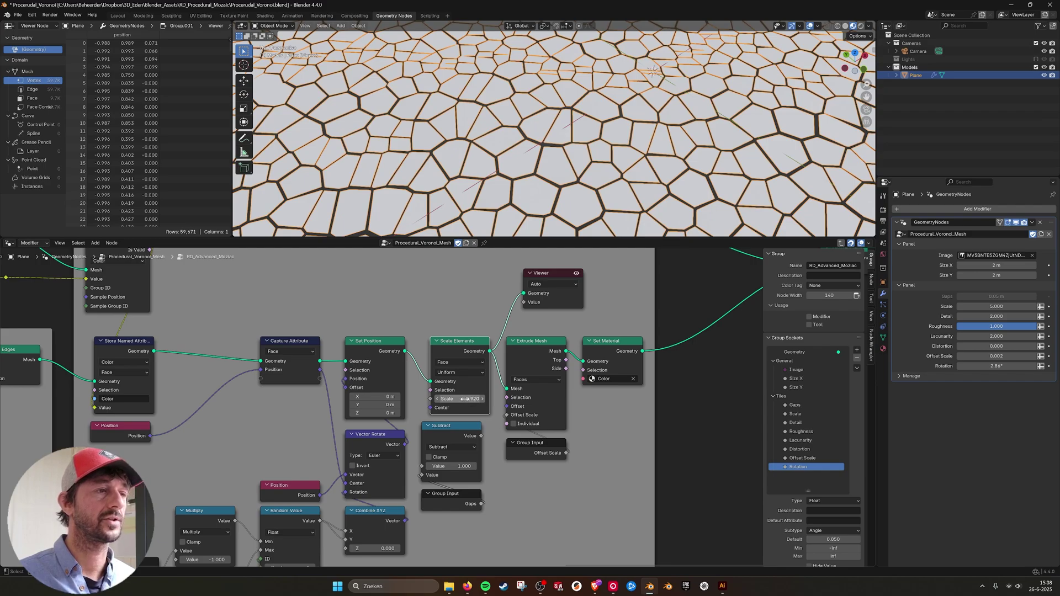
pyautogui.click(462, 400)
pyautogui.write('1')
pyautogui.click(568, 517)
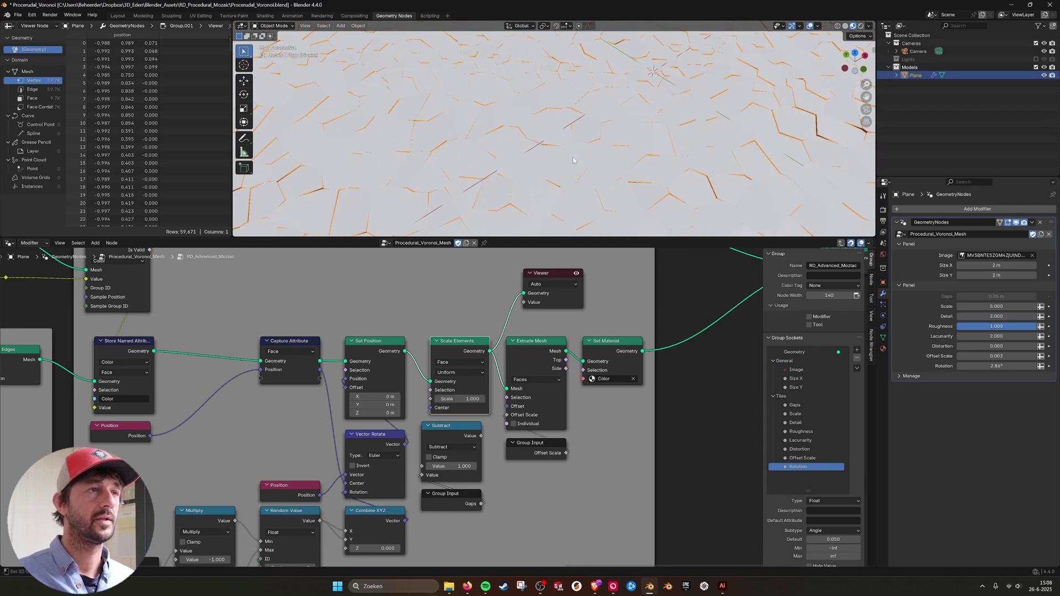
# - Set the scale in the Scale Elements node to 0.9
pyautogui.click(461, 397)
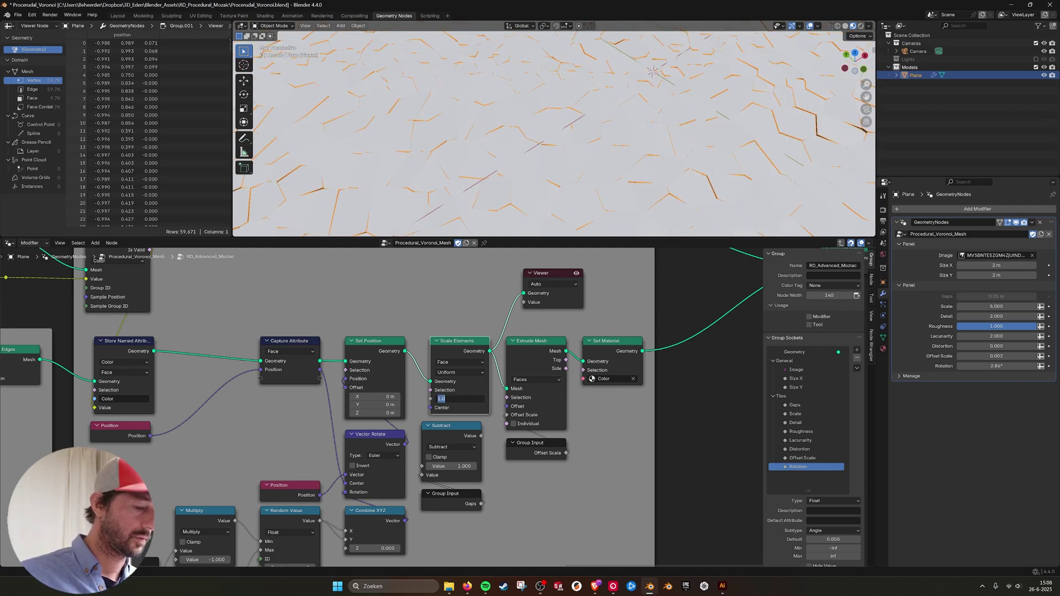
pyautogui.press('BackSpace')
pyautogui.write('0.9')
pyautogui.press('Return')
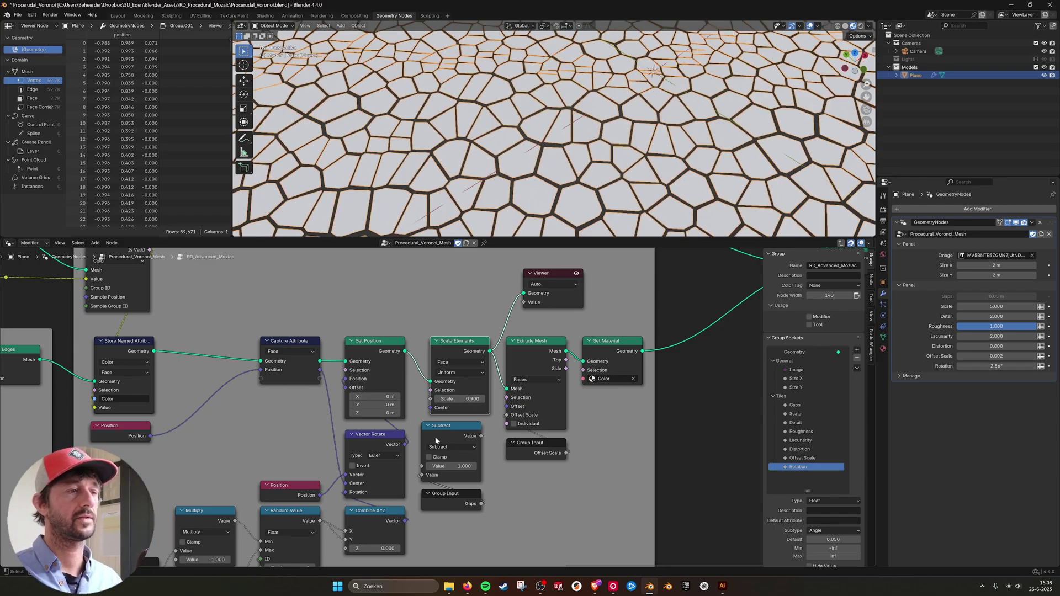
# - Reconnect the Subtract value to the Scale input of Scale Elements and align the Subtract and Gaps Group Input nodes beneath it
pyautogui.click(449, 430)
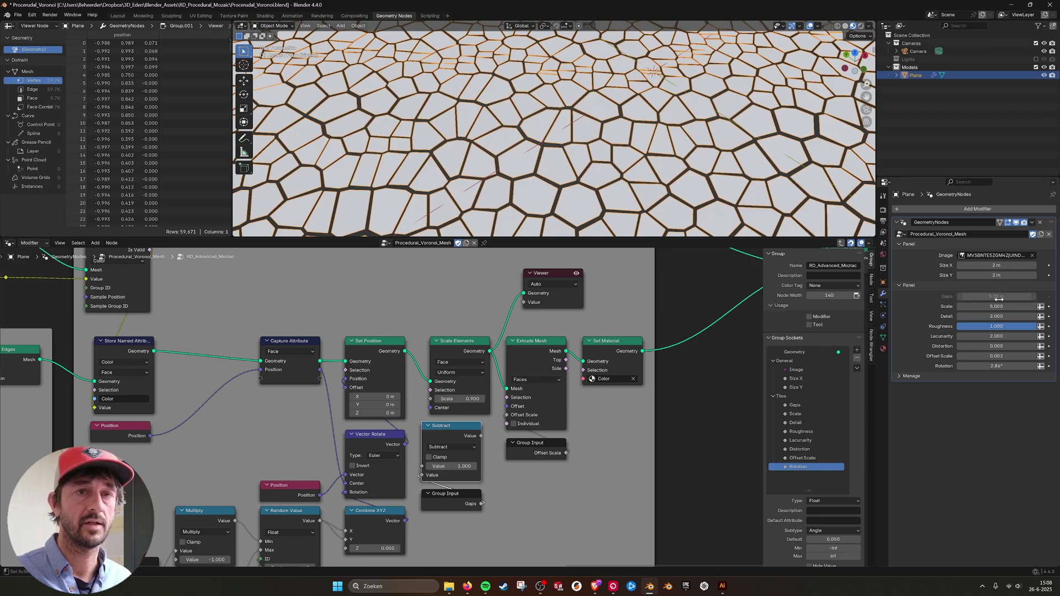
pyautogui.moveTo(481, 436); pyautogui.dragTo(430, 399)
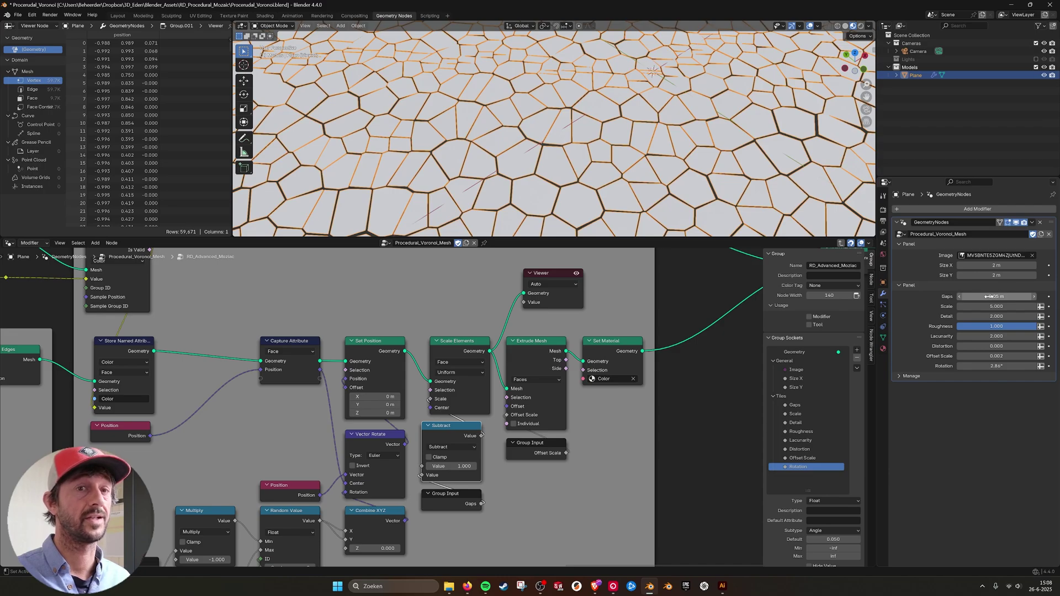
pyautogui.moveTo(573, 351); pyautogui.dragTo(570, 353, button='middle')
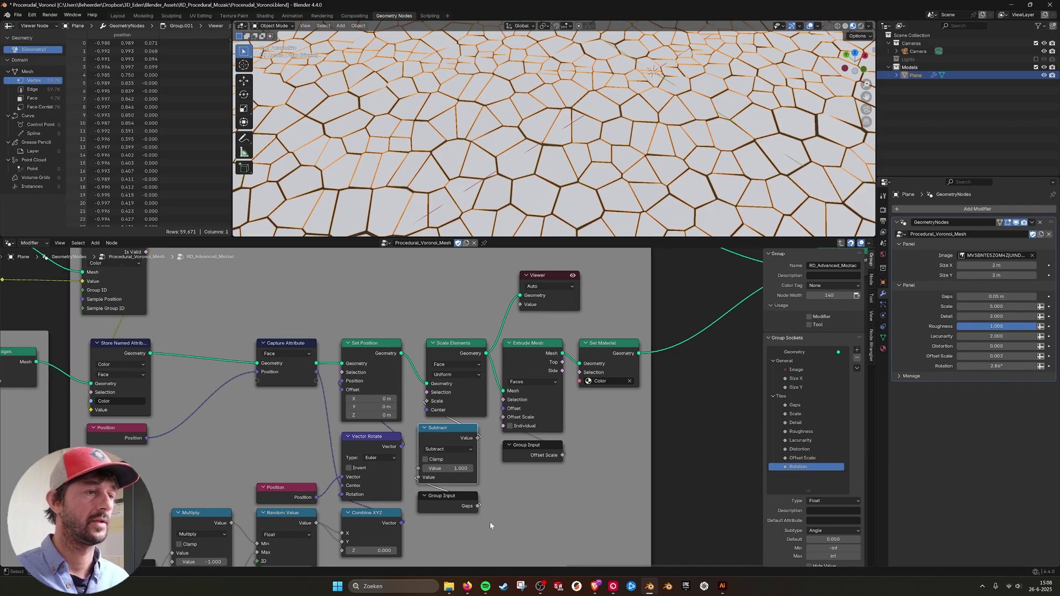
pyautogui.moveTo(489, 522); pyautogui.dragTo(465, 435)
pyautogui.click(527, 326)
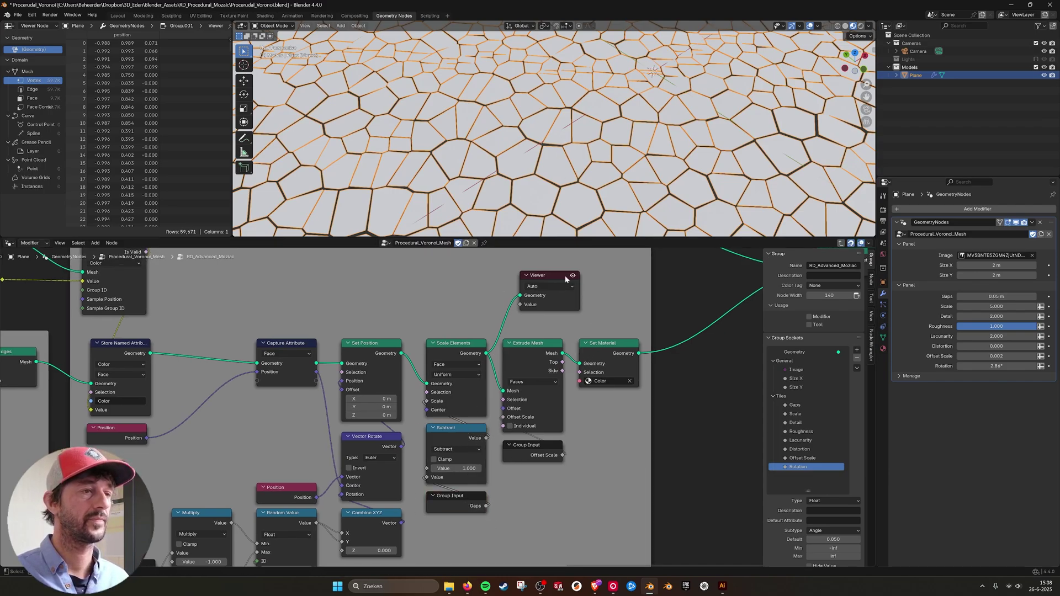
# - Preview the Extrude Mesh output and the Set Material output with the Viewer node to compare the tiles without and with colour
pyautogui.keyDown('ctrl'); pyautogui.keyDown('shift'); pyautogui.click(554, 355); pyautogui.keyUp('shift'); pyautogui.keyUp('ctrl')
pyautogui.click(618, 343)
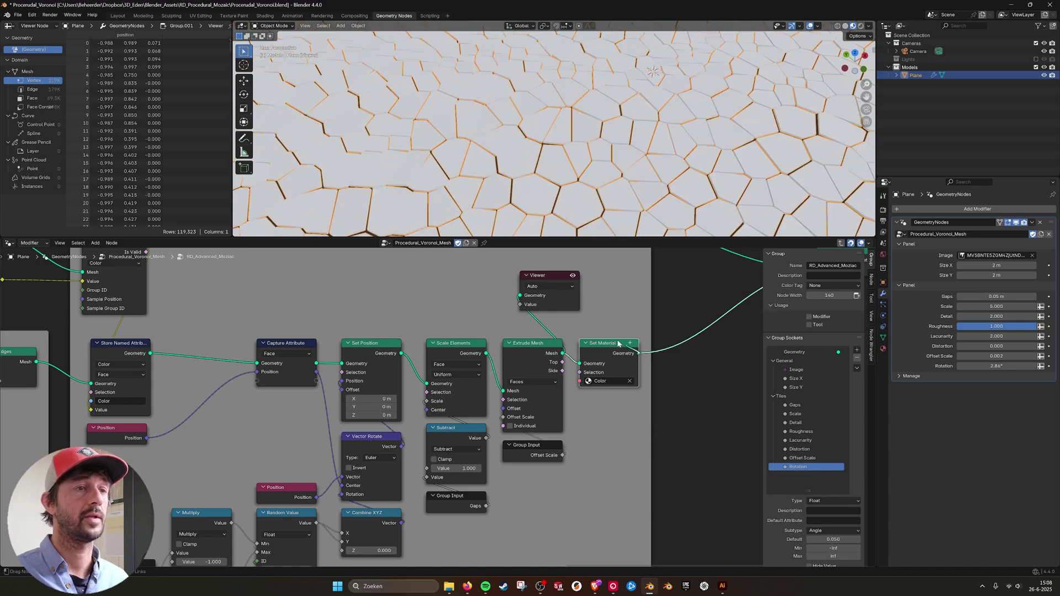
pyautogui.keyDown('ctrl'); pyautogui.keyDown('shift'); pyautogui.click(618, 343); pyautogui.keyUp('shift'); pyautogui.keyUp('ctrl')
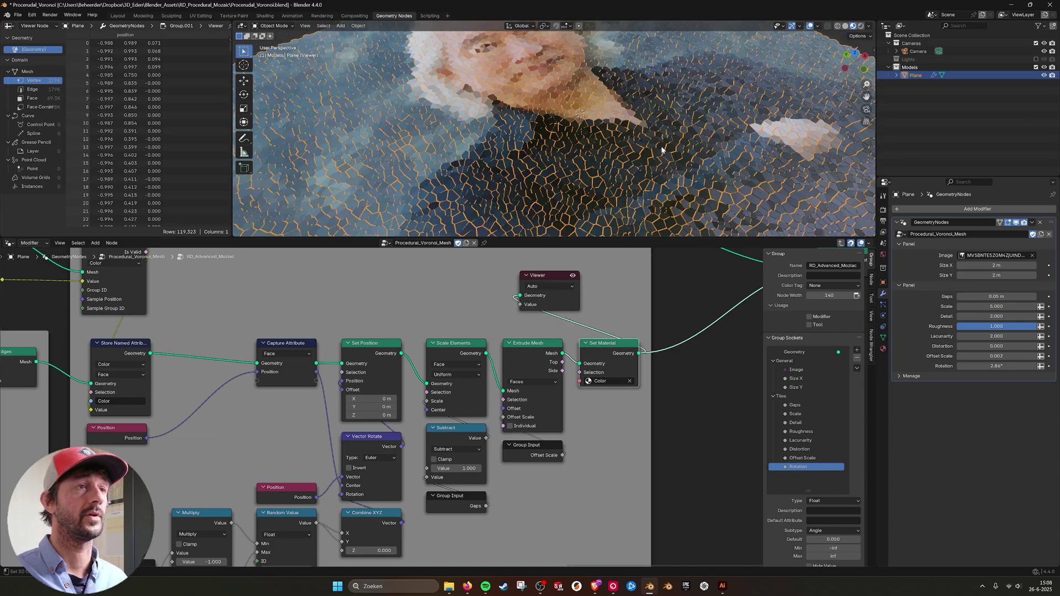
pyautogui.moveTo(662, 150); pyautogui.dragTo(601, 150, button='middle')
pyautogui.moveTo(204, 432); pyautogui.dragTo(227, 442, button='middle')
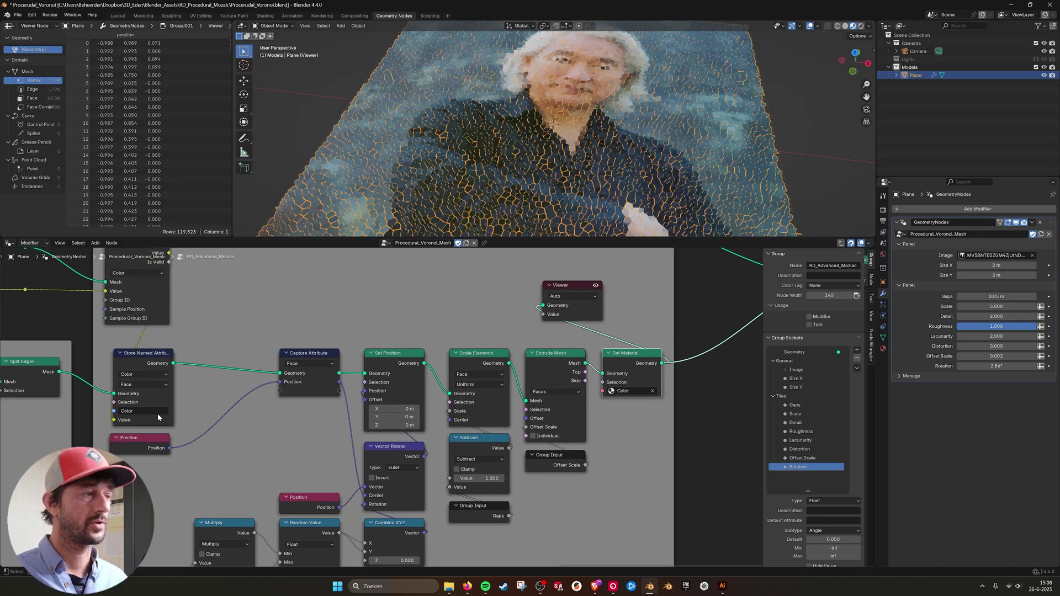
pyautogui.click(141, 359)
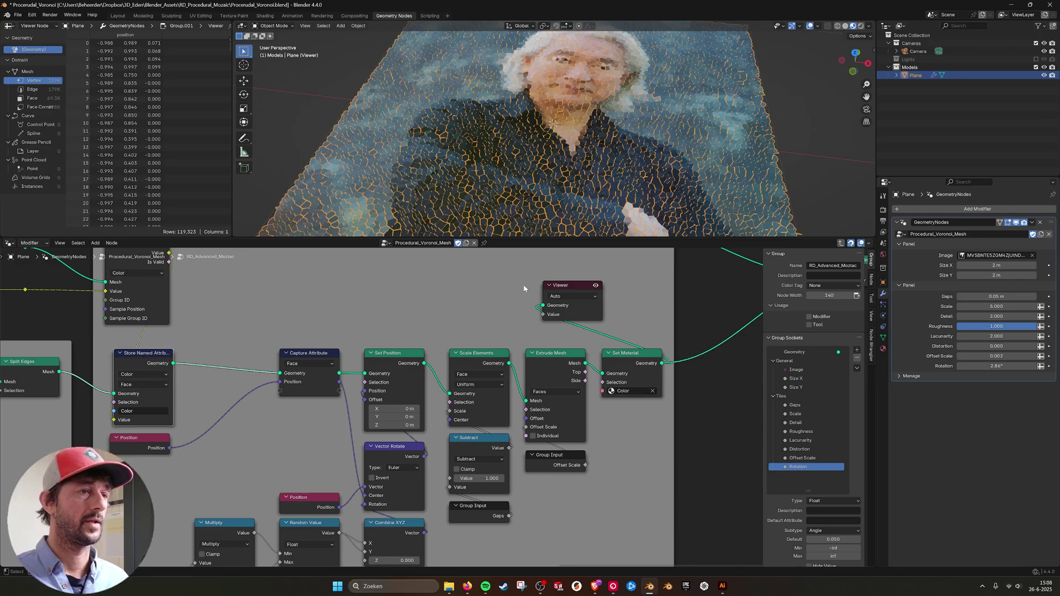
# - Delete the Viewer node above the Capture color and rotation frame
pyautogui.moveTo(525, 281); pyautogui.dragTo(618, 331)
pyautogui.press('Delete')
pyautogui.scroll(-2, 539, 364)
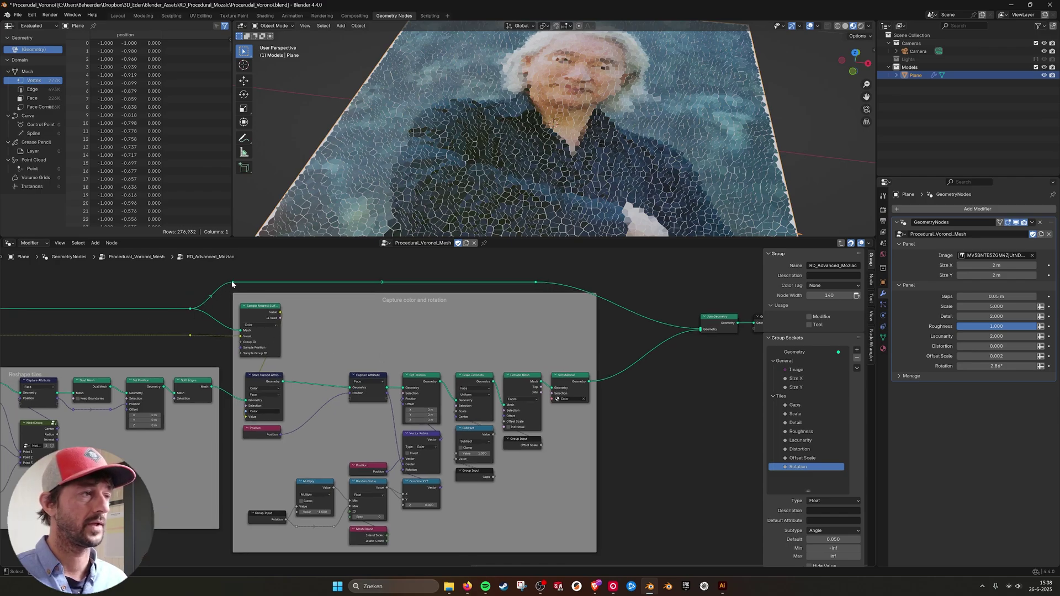
# - Cut the upper mesh link into Join Geometry and inspect the mosaic tiles without the base plane
pyautogui.keyDown('ctrl'); pyautogui.moveTo(657, 301); pyautogui.dragTo(647, 312, button='right'); pyautogui.keyUp('ctrl')
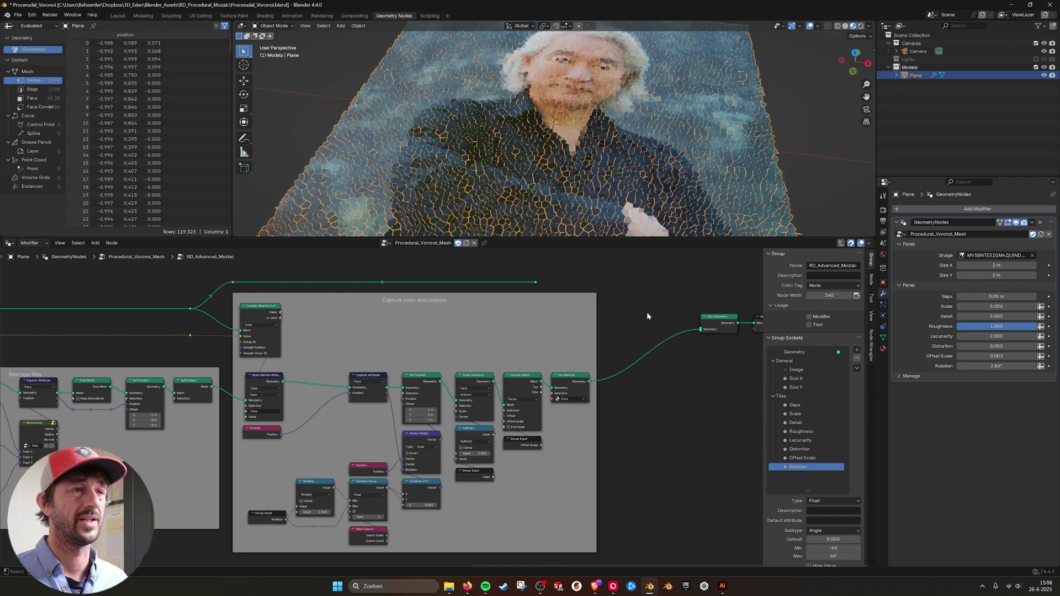
pyautogui.click(796, 99)
pyautogui.scroll(8, 760, 147)
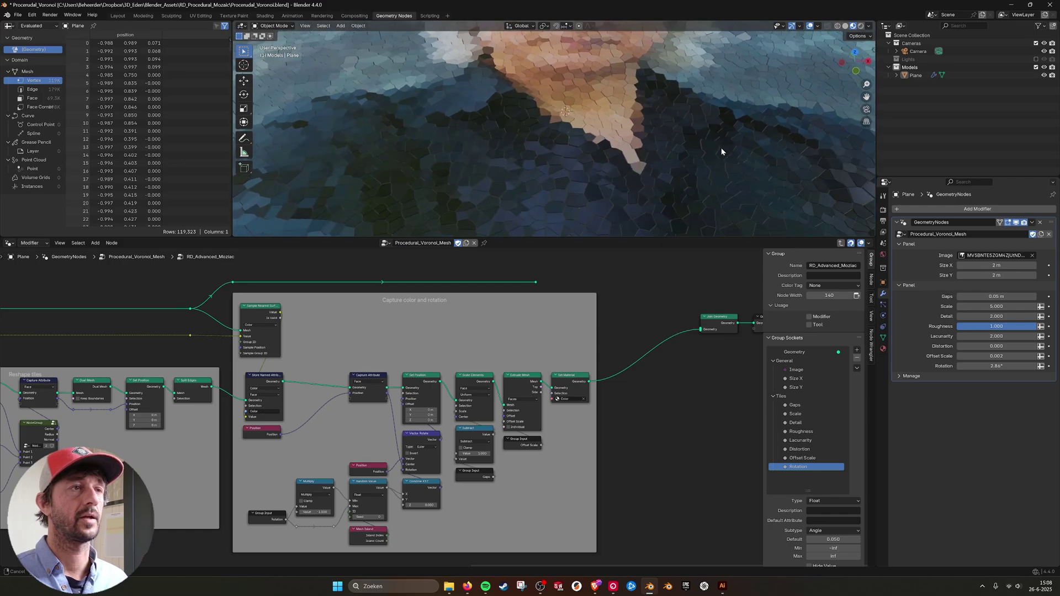
pyautogui.scroll(-6, 733, 141)
pyautogui.click(764, 148)
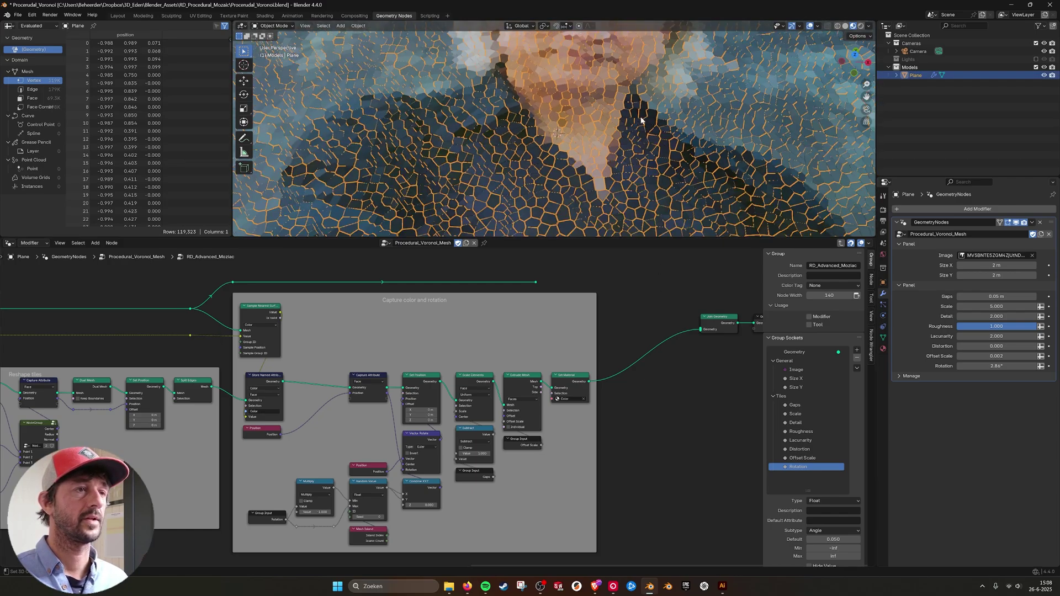
pyautogui.click(770, 148)
pyautogui.scroll(3, 762, 160)
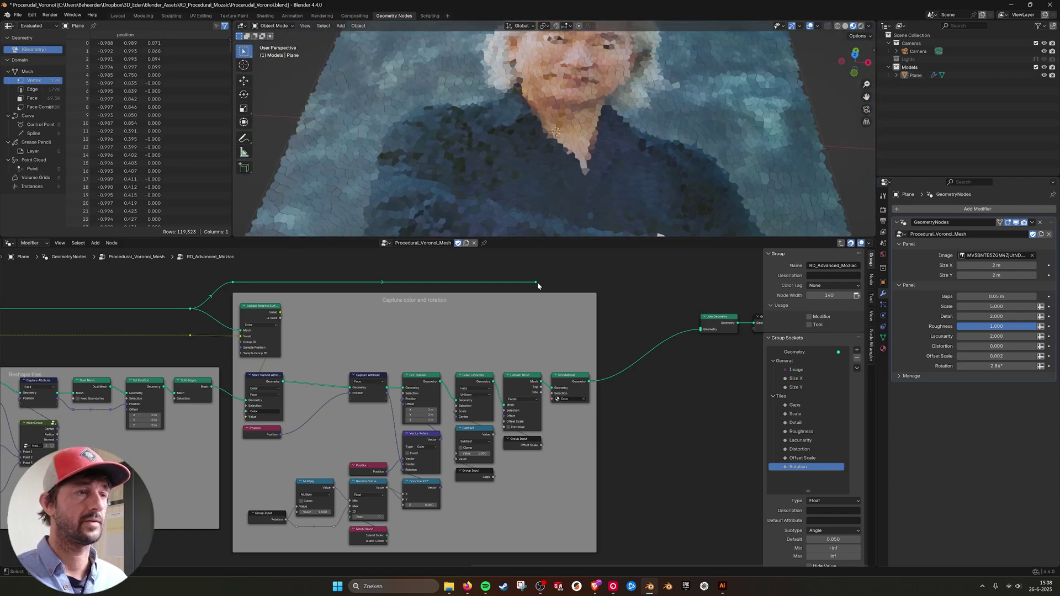
# - Restore the upper mesh link into Join Geometry and inspect the mosaic with its base plane
pyautogui.hotkey('ctrl', 'z')
pyautogui.hotkey('ctrl', 'shift', 'z')
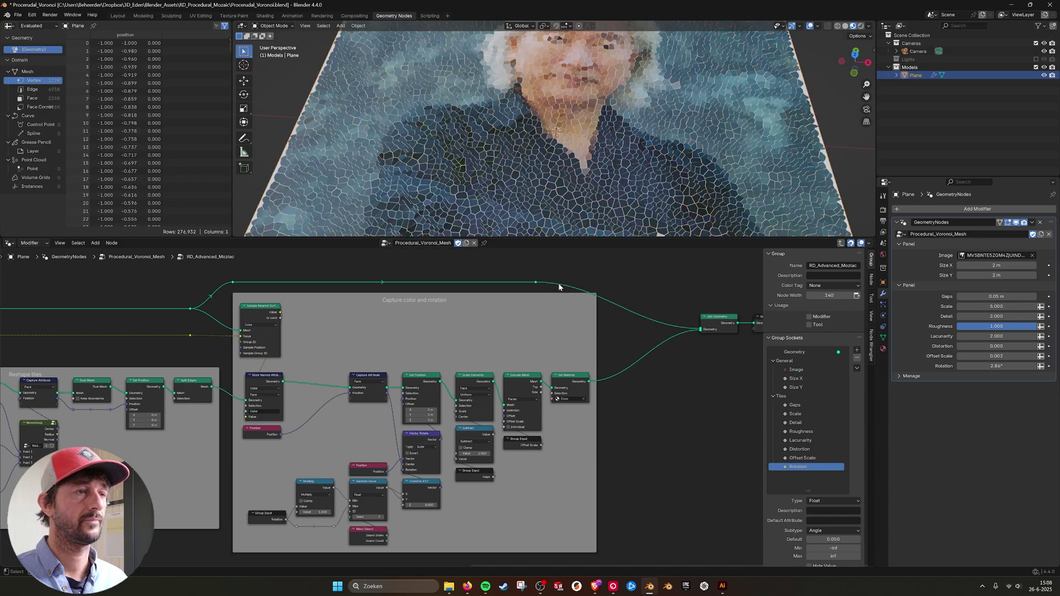
pyautogui.click(832, 119)
pyautogui.scroll(3, 658, 189)
pyautogui.scroll(-5, 606, 160)
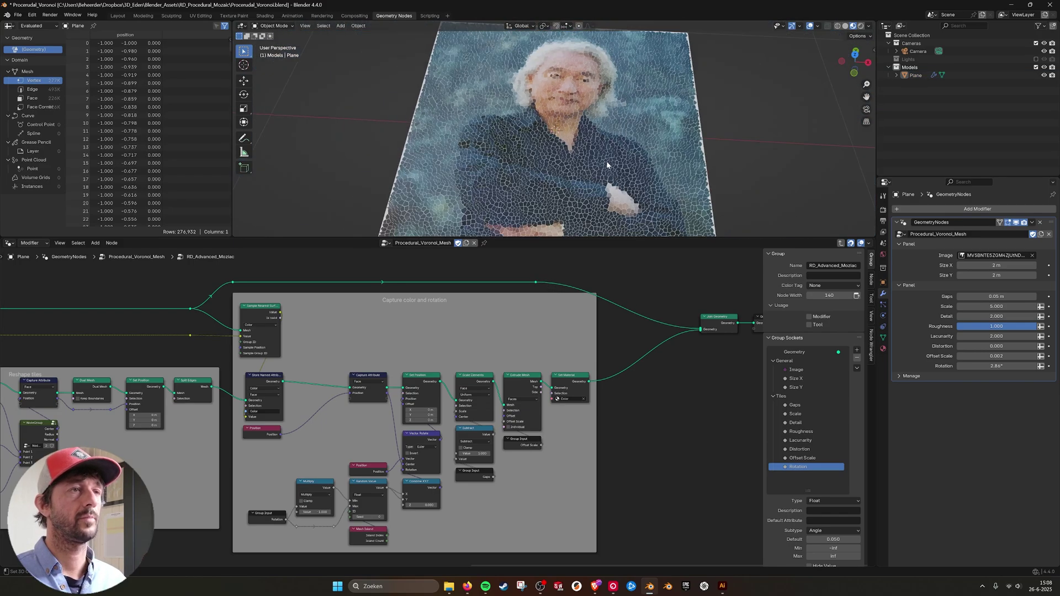
pyautogui.moveTo(606, 160); pyautogui.dragTo(580, 169, button='middle')
pyautogui.scroll(3, 605, 196)
pyautogui.scroll(-5, 605, 195)
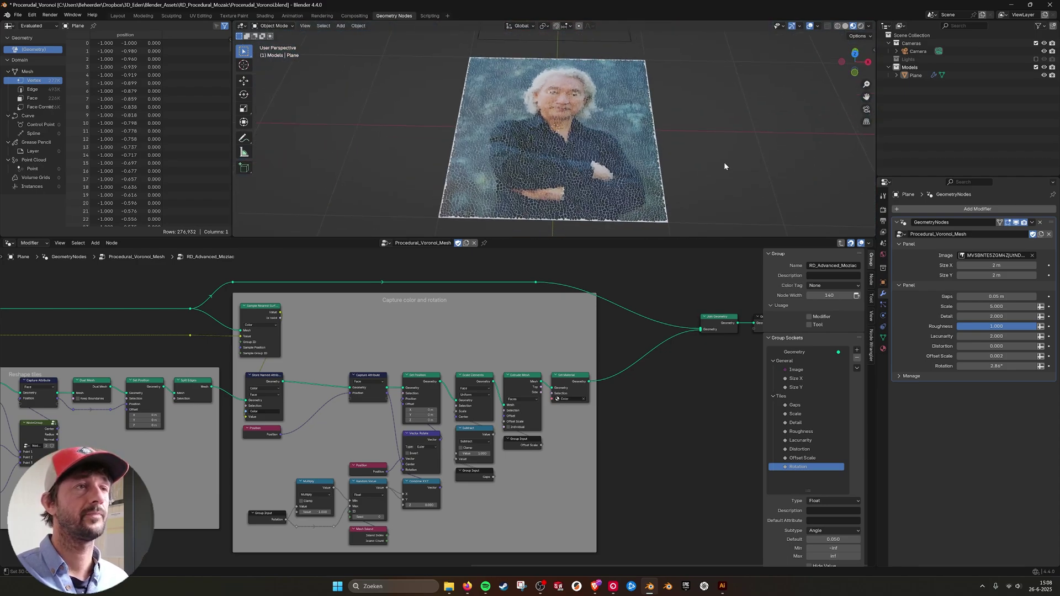
# - Switch to the Shading workspace, select the mosaic plane and display it in Material Preview
pyautogui.click(263, 16)
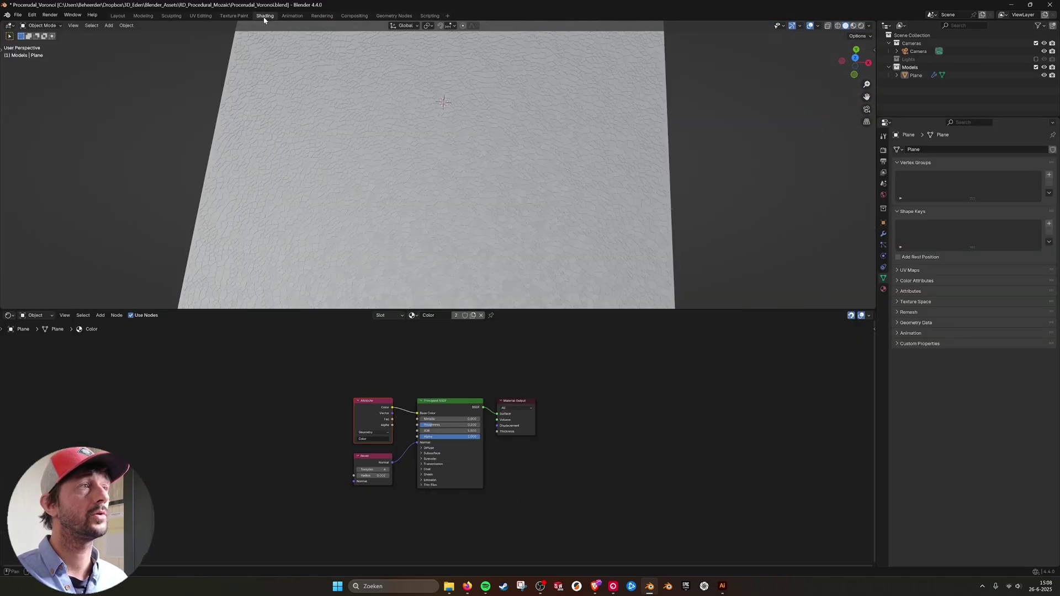
pyautogui.click(461, 236)
pyautogui.click(853, 25)
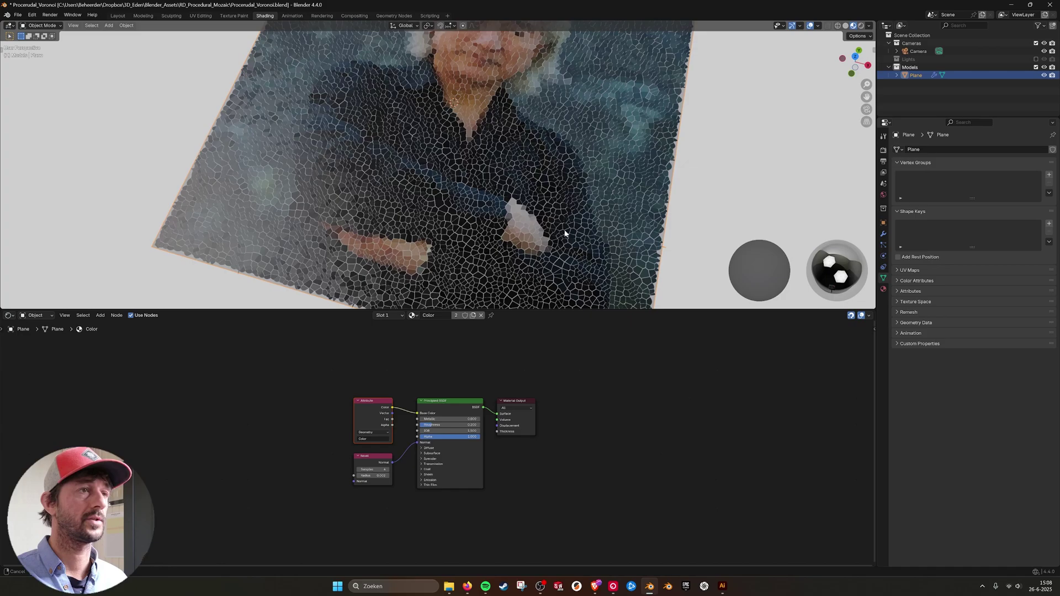
# - Examine the shaded mosaic together with the Color material's Attribute, Bevel and Principled BSDF nodes
pyautogui.keyDown('shift'); pyautogui.moveTo(560, 178); pyautogui.dragTo(498, 205, button='middle'); pyautogui.keyUp('shift')
pyautogui.scroll(5, 498, 206)
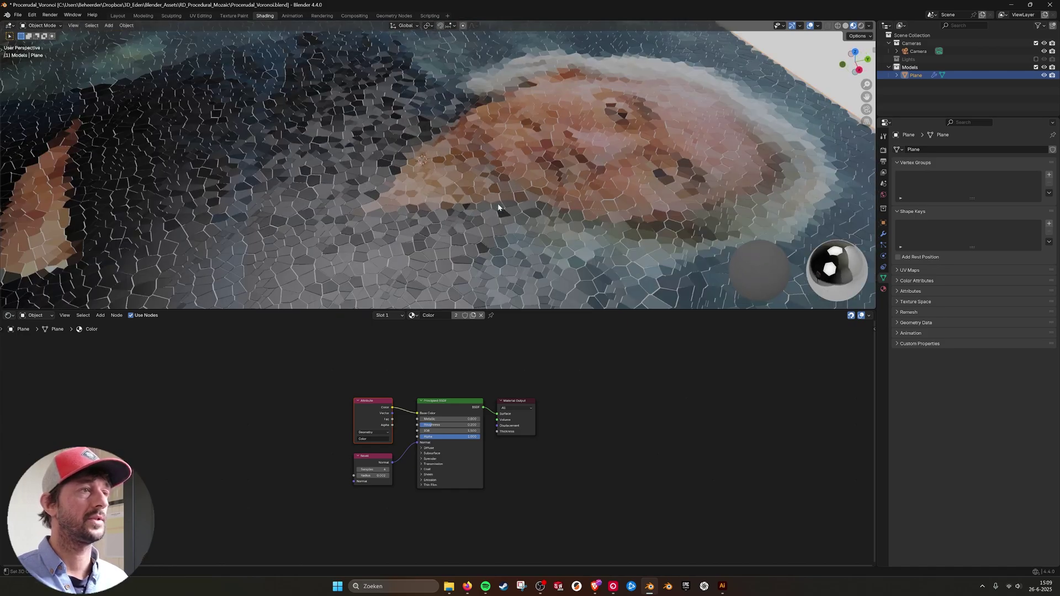
pyautogui.scroll(-2, 498, 207)
pyautogui.moveTo(407, 138); pyautogui.dragTo(436, 147, button='middle')
pyautogui.scroll(-2, 299, 176)
pyautogui.scroll(3, 333, 393)
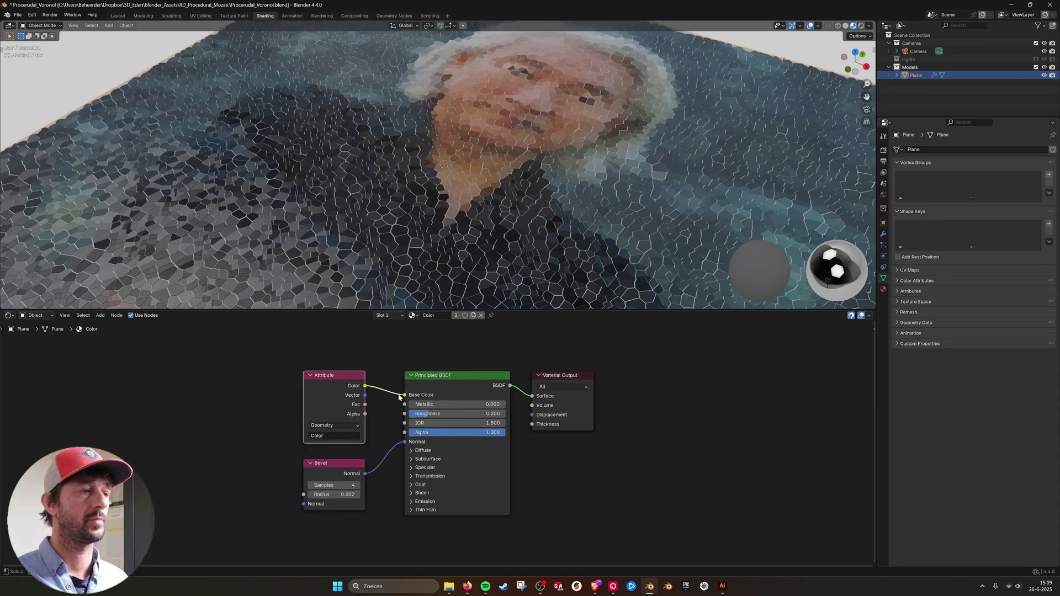
pyautogui.scroll(-4, 478, 228)
pyautogui.moveTo(515, 205); pyautogui.dragTo(549, 237, button='middle')
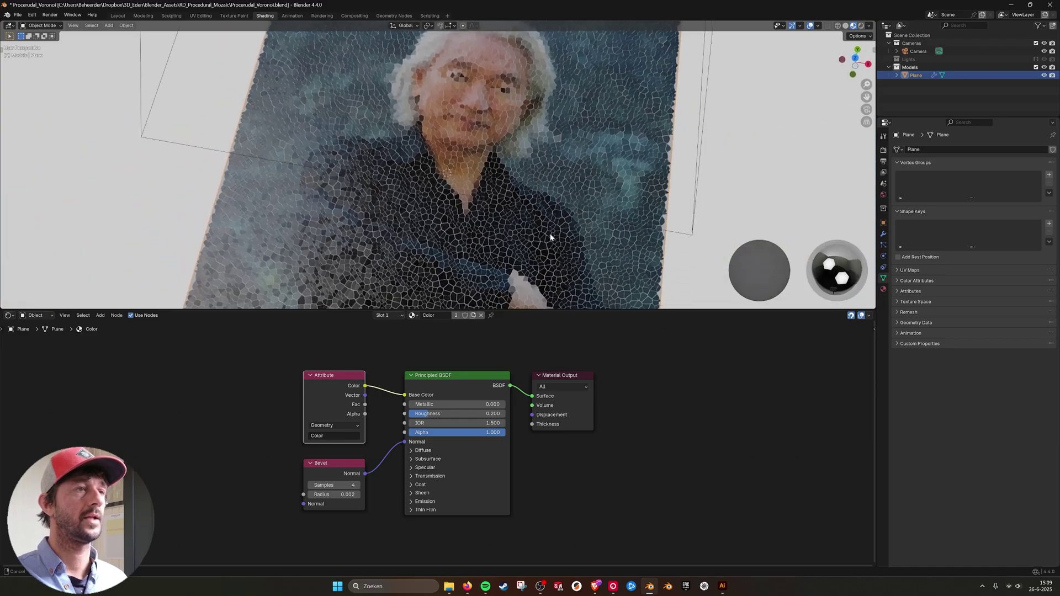
pyautogui.scroll(-2, 478, 138)
pyautogui.moveTo(444, 135); pyautogui.dragTo(468, 153, button='middle')
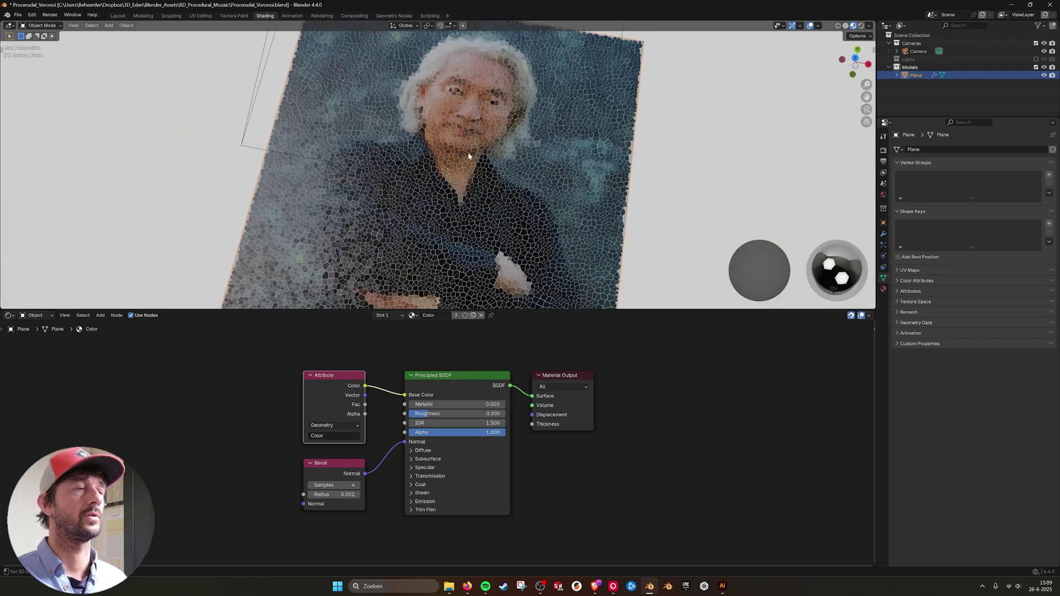
# - Return to the Geometry Nodes workspace and enlarge the node editor to review the colour capture and point distribution frames
pyautogui.click(399, 16)
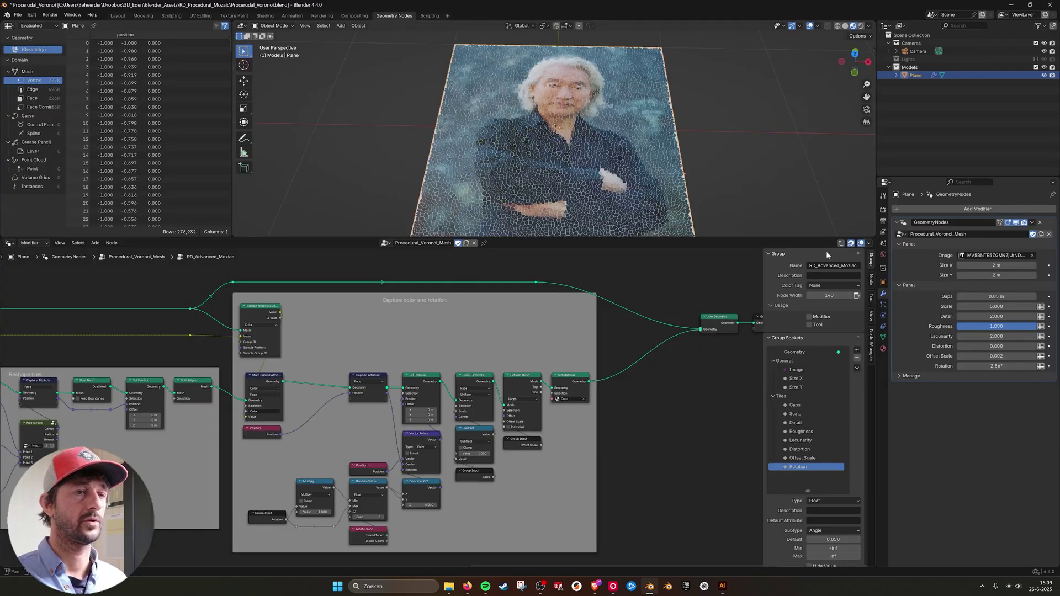
pyautogui.scroll(-2, 450, 413)
pyautogui.moveTo(97, 373); pyautogui.dragTo(678, 343, button='middle')
pyautogui.scroll(2, 409, 326)
pyautogui.moveTo(149, 331); pyautogui.dragTo(546, 384, button='middle')
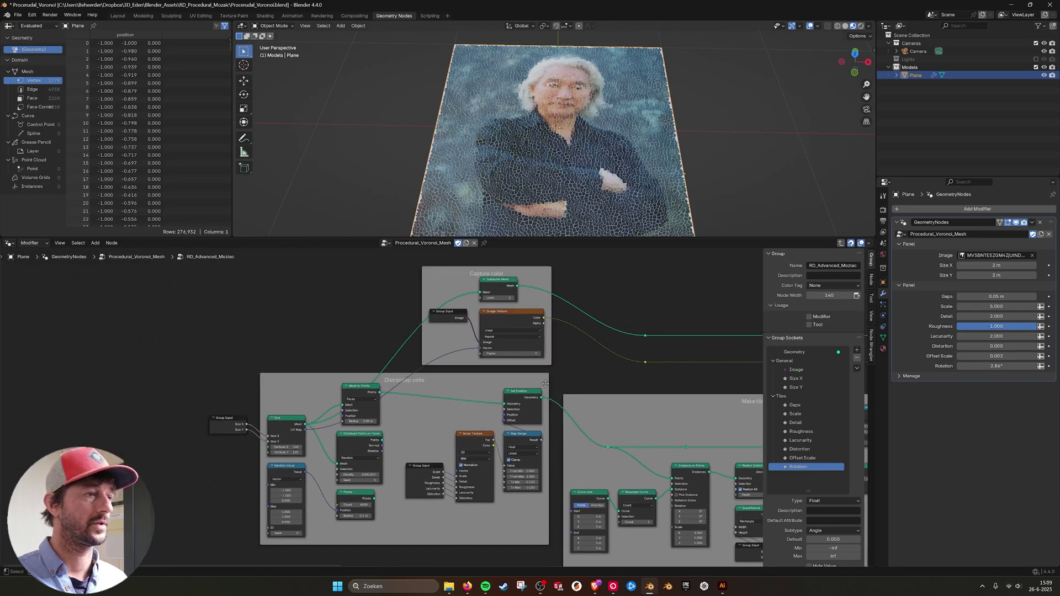
pyautogui.scroll(1, 545, 384)
pyautogui.moveTo(591, 237); pyautogui.dragTo(591, 87)
pyautogui.moveTo(594, 234); pyautogui.dragTo(567, 240, button='middle')
pyautogui.scroll(2, 593, 232)
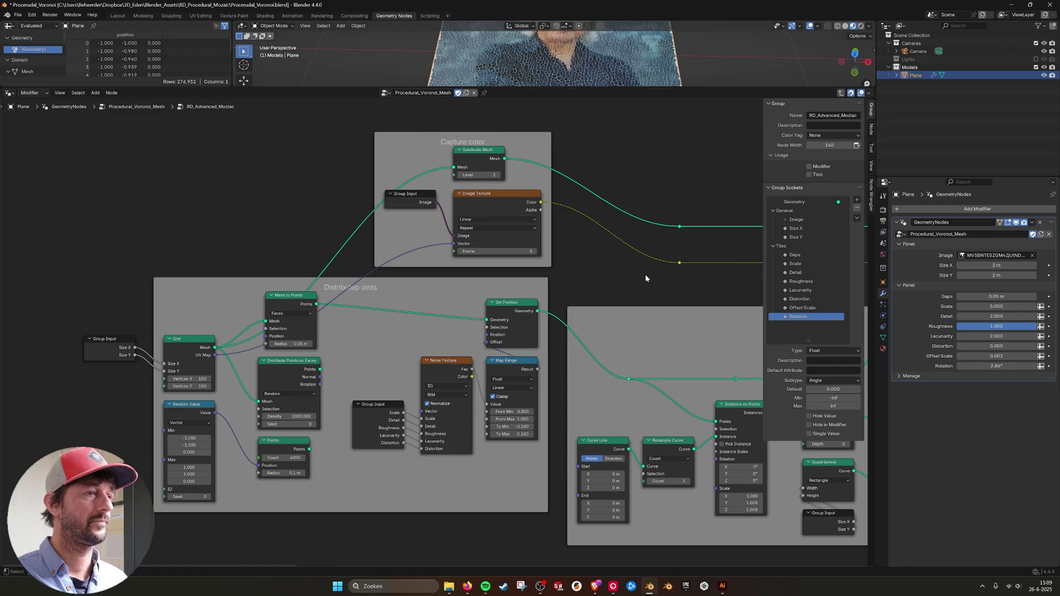
# - Review the Make tiles and Reshape tiles frames of the advanced mosaic node group
pyautogui.moveTo(683, 300); pyautogui.dragTo(222, 251, button='middle')
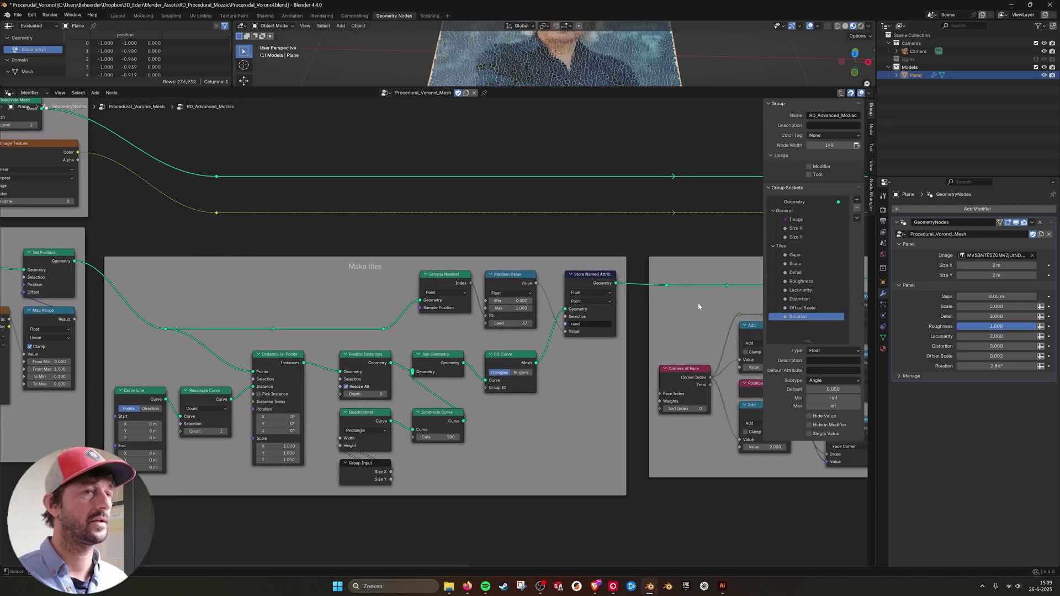
pyautogui.moveTo(720, 297); pyautogui.dragTo(257, 304, button='middle')
pyautogui.scroll(1, 462, 320)
pyautogui.moveTo(462, 316); pyautogui.dragTo(454, 315, button='middle')
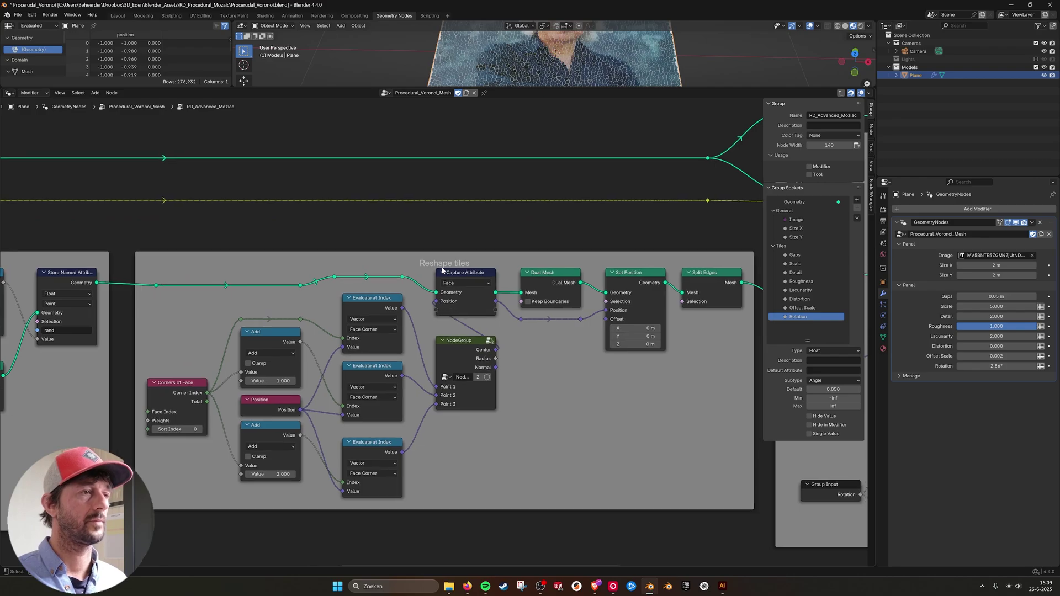
# - Open the nested NodeGroup in the Reshape tiles frame, review its vector maths nodes and return to the parent group
pyautogui.click(489, 341)
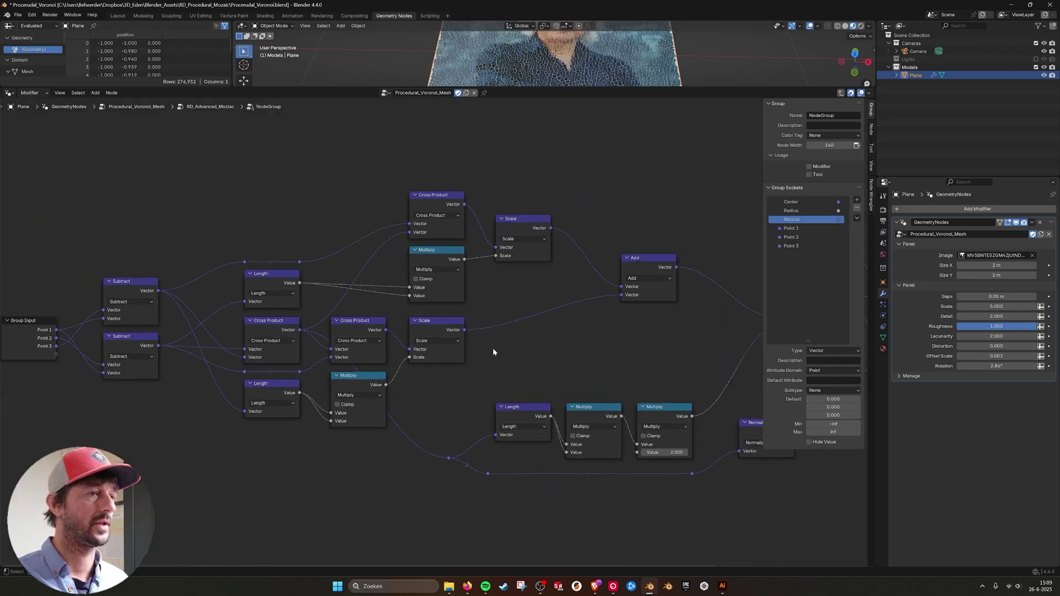
pyautogui.moveTo(686, 342); pyautogui.dragTo(338, 348, button='middle')
pyautogui.click(840, 92)
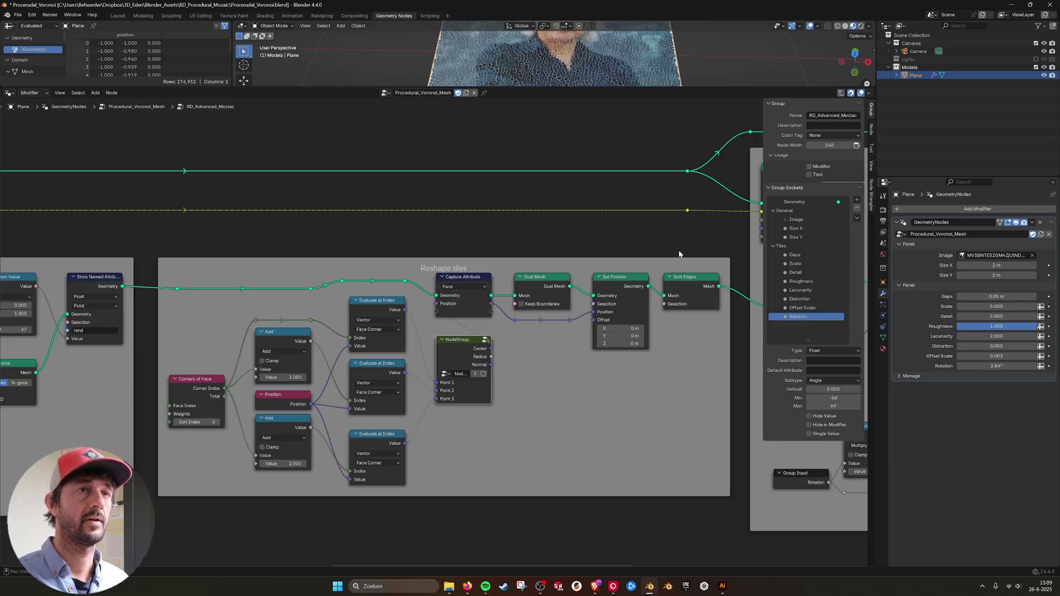
# - Review the Capture color and rotation frame through to the Join Geometry and Group Output nodes
pyautogui.moveTo(679, 253); pyautogui.dragTo(165, 321, button='middle')
pyautogui.scroll(-1, 461, 365)
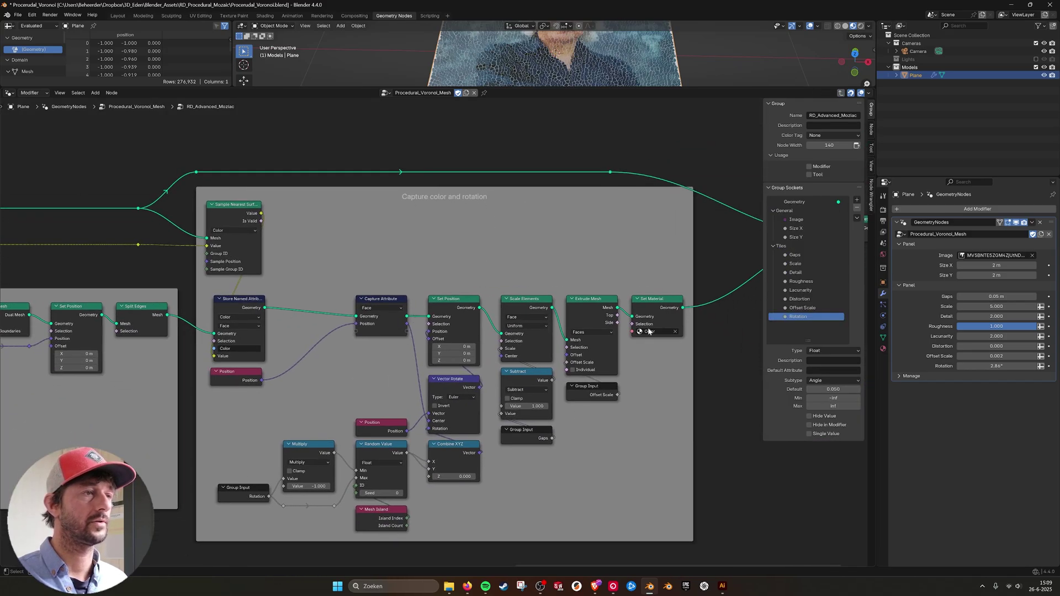
pyautogui.moveTo(537, 342); pyautogui.dragTo(536, 329, button='middle')
pyautogui.scroll(1, 536, 328)
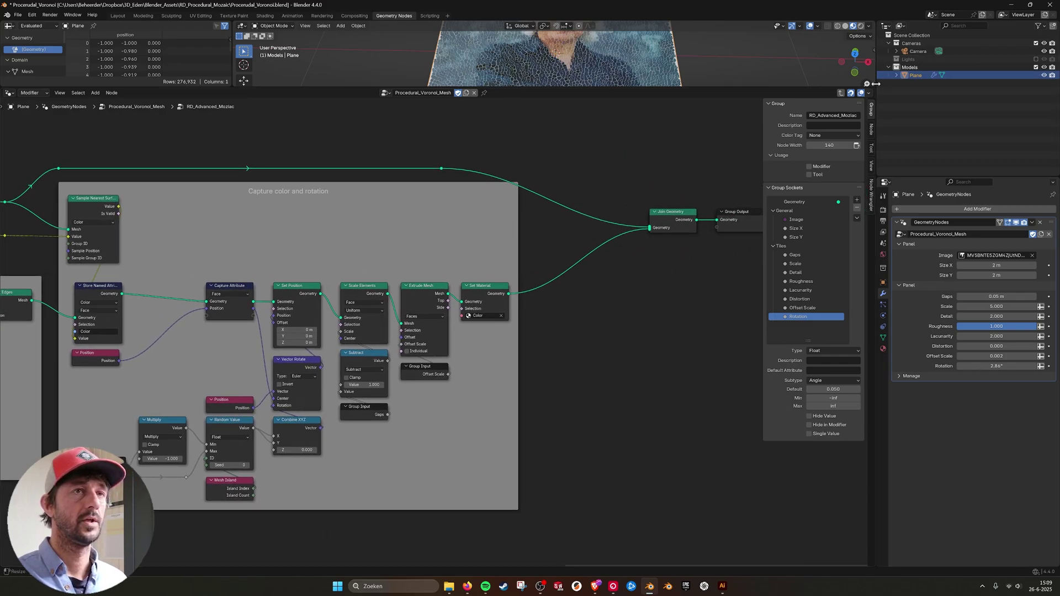
# - Exit the RD_Advanced_Moziac group, enlarge the 3D viewport and check the named attributes used by the group node
pyautogui.click(841, 92)
pyautogui.moveTo(608, 87); pyautogui.dragTo(608, 306)
pyautogui.scroll(2, 456, 370)
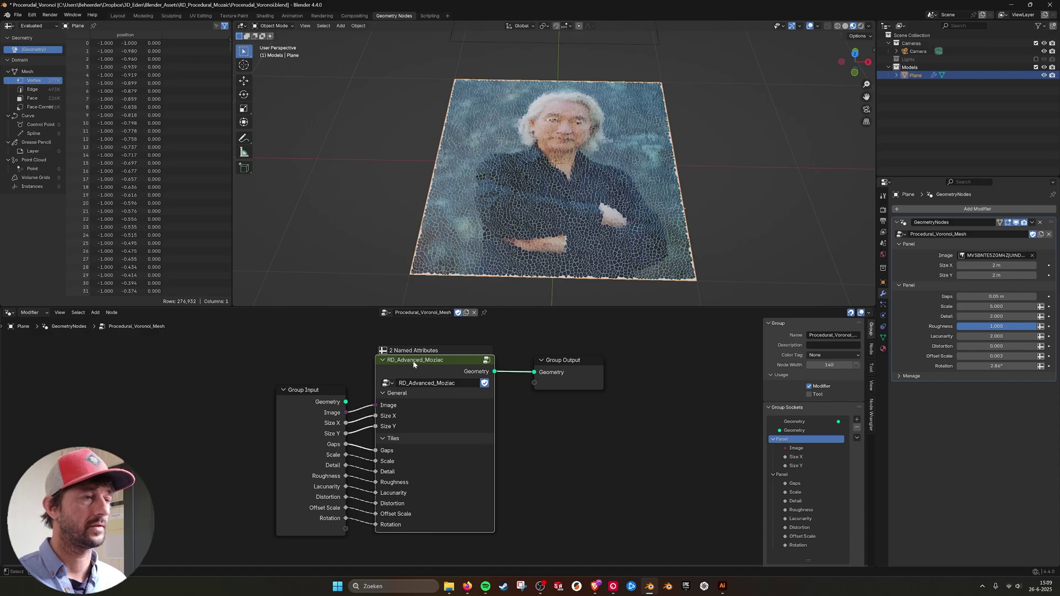
pyautogui.moveTo(444, 350)
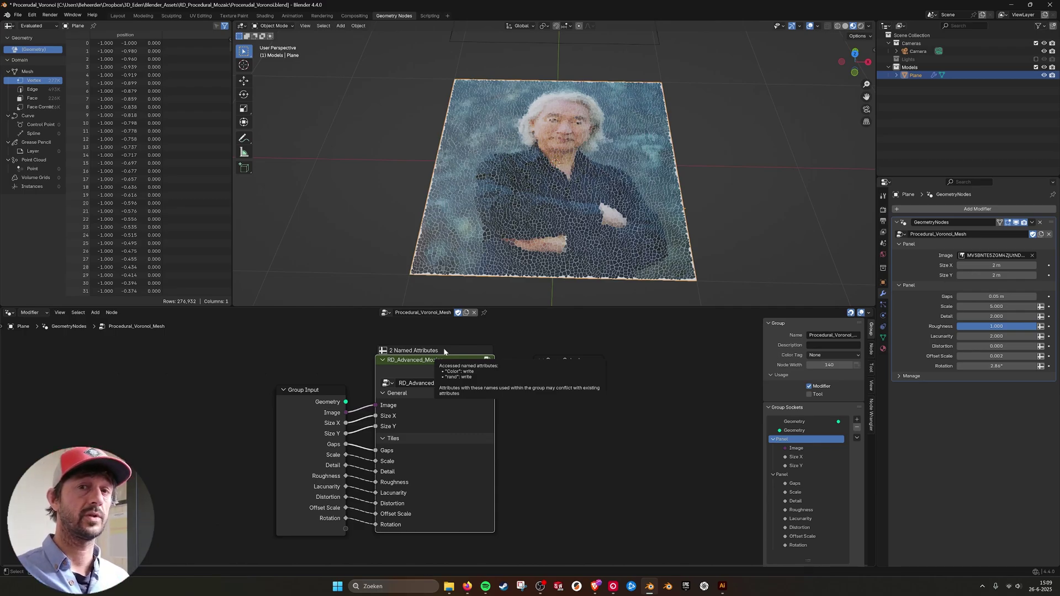
pyautogui.scroll(1, 460, 341)
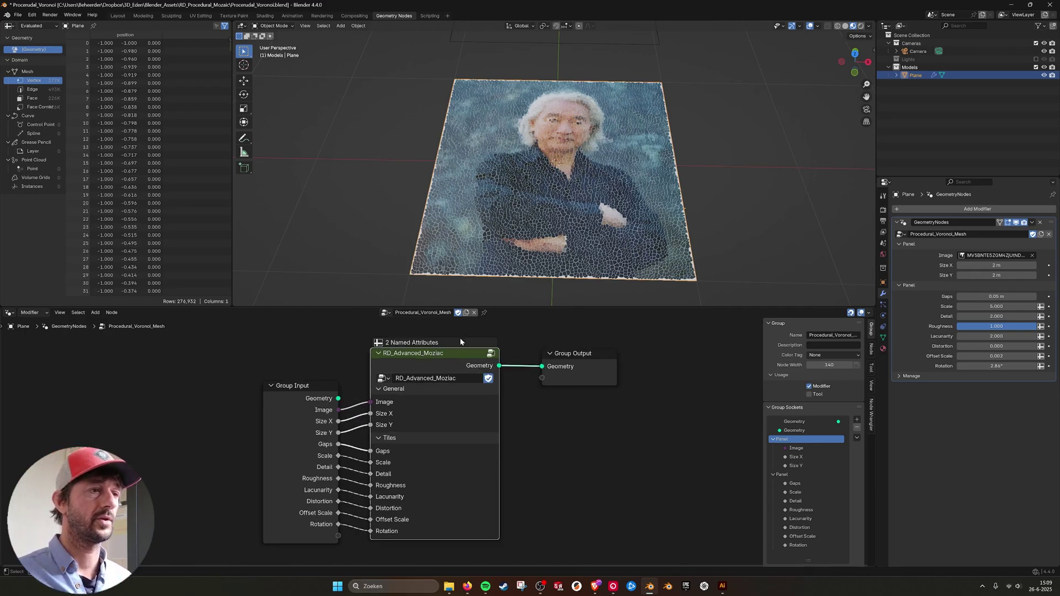
# - Set the mosaic's Size X to 0.99 m in the GeometryNodes modifier
pyautogui.scroll(5, 549, 284)
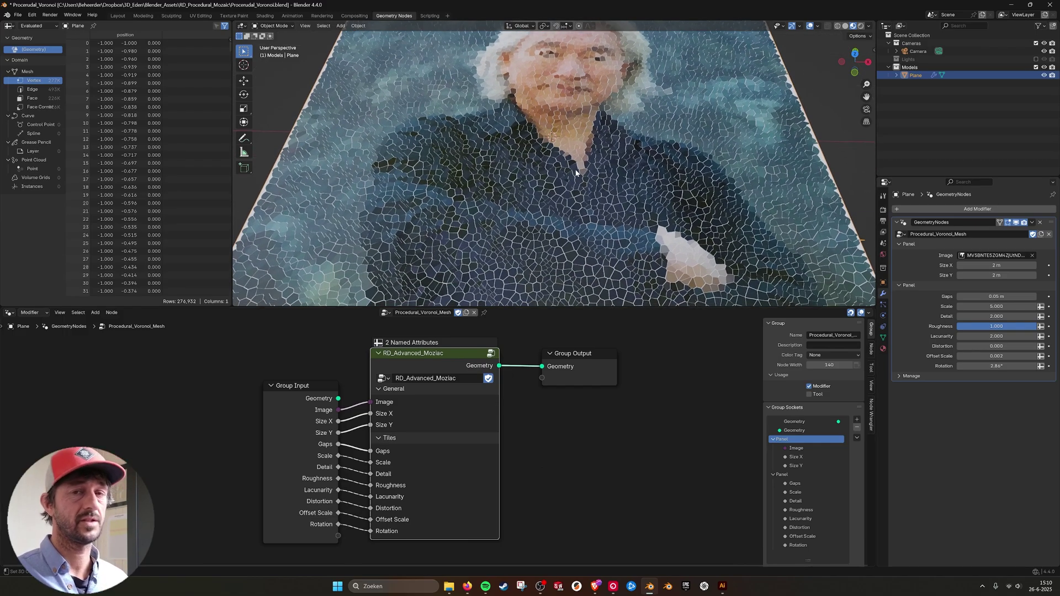
pyautogui.scroll(-3, 580, 171)
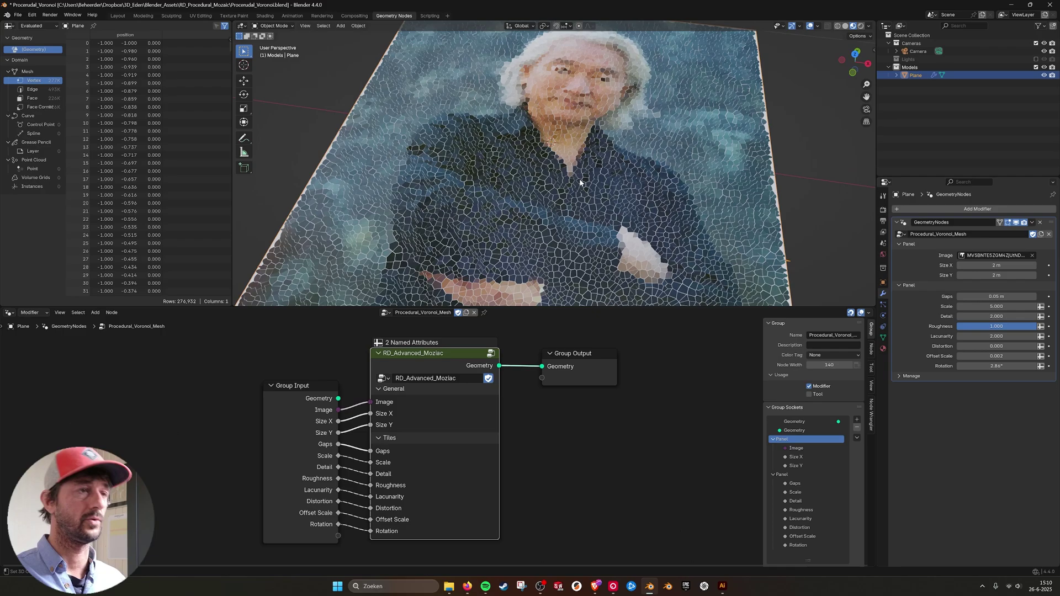
pyautogui.scroll(4, 580, 182)
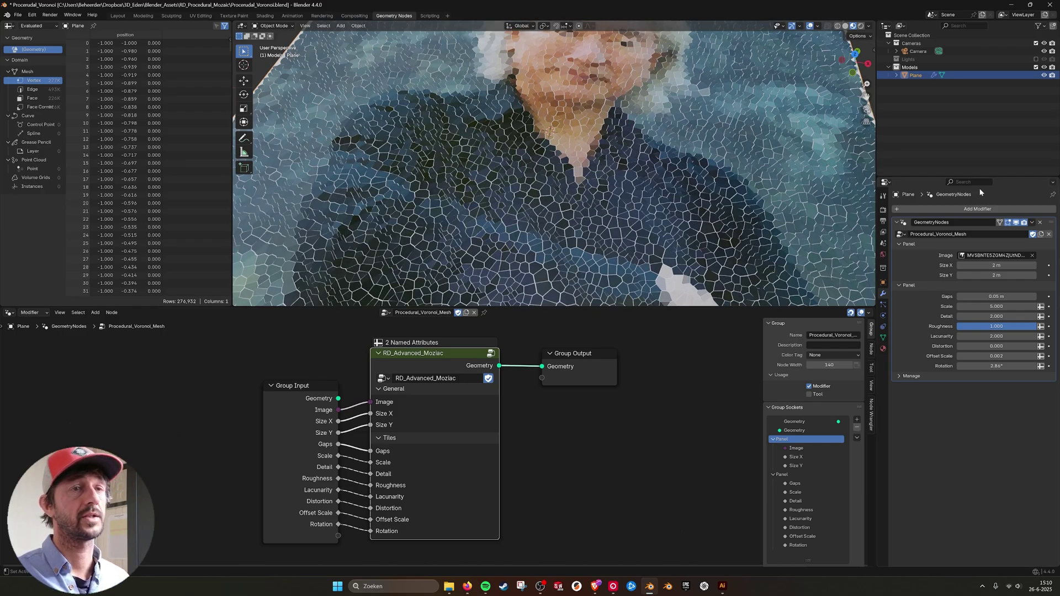
pyautogui.scroll(-1, 759, 36)
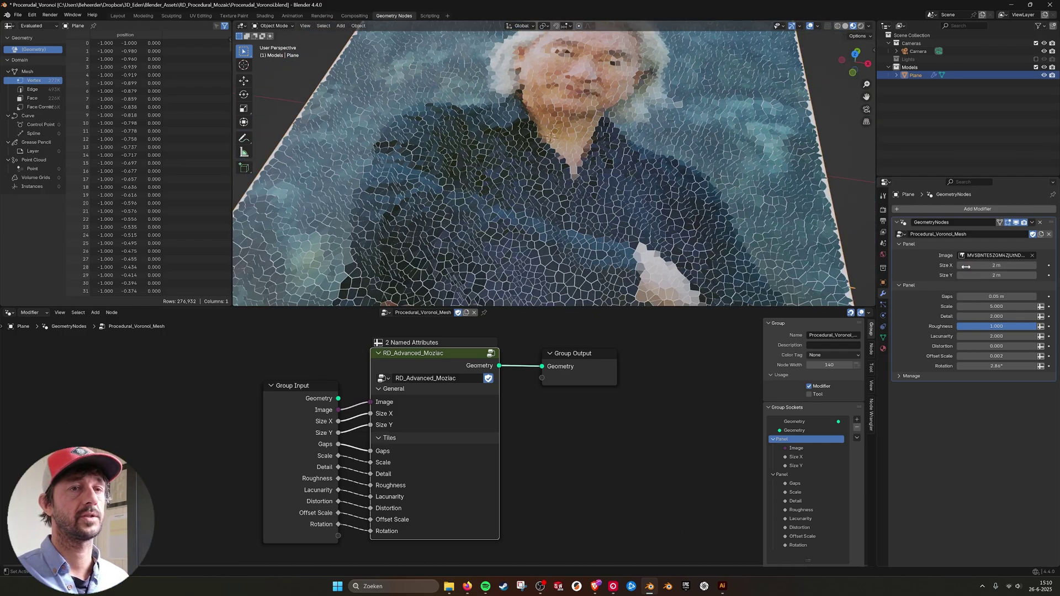
pyautogui.moveTo(965, 266); pyautogui.dragTo(906, 266)
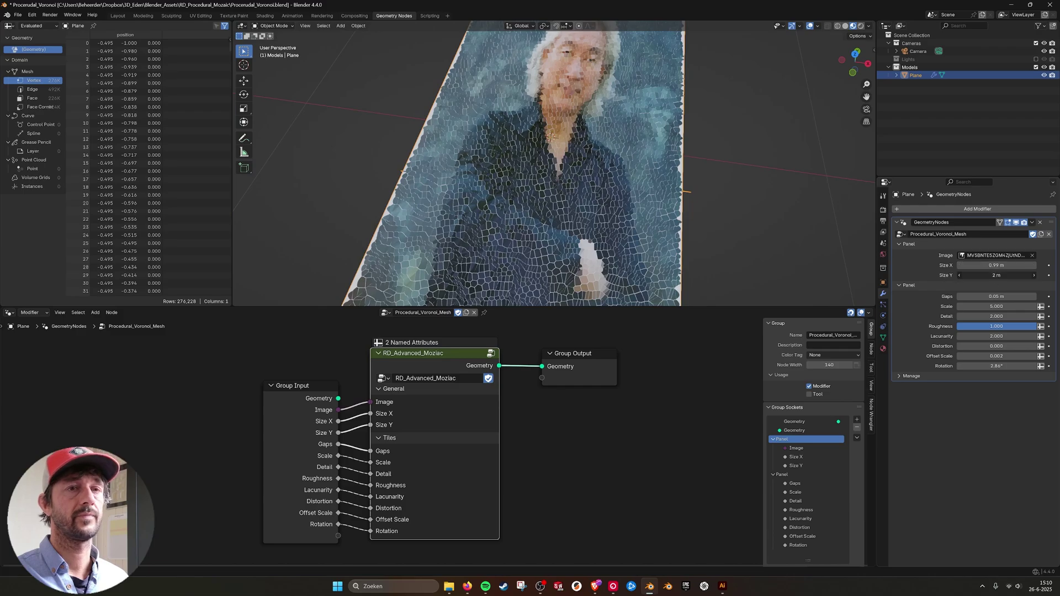
# - Set the mosaic's Size X and Size Y to 2 m in the GeometryNodes modifier
pyautogui.moveTo(996, 275)
pyautogui.mouseDown()
pyautogui.moveTo(1032, 274)
pyautogui.moveTo(983, 275)
pyautogui.mouseUp()
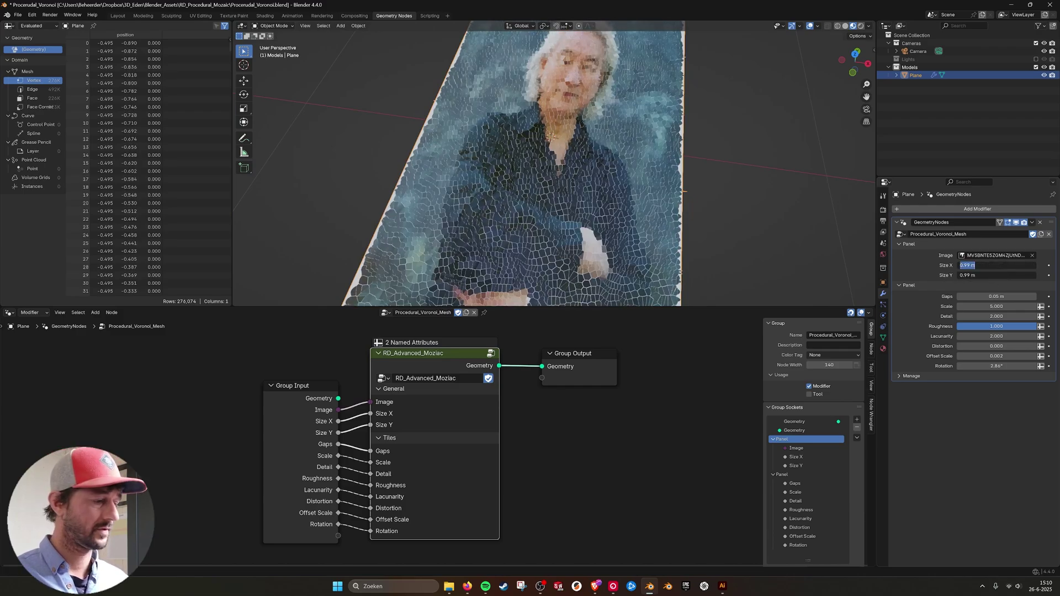
pyautogui.write('2')
pyautogui.press('Return')
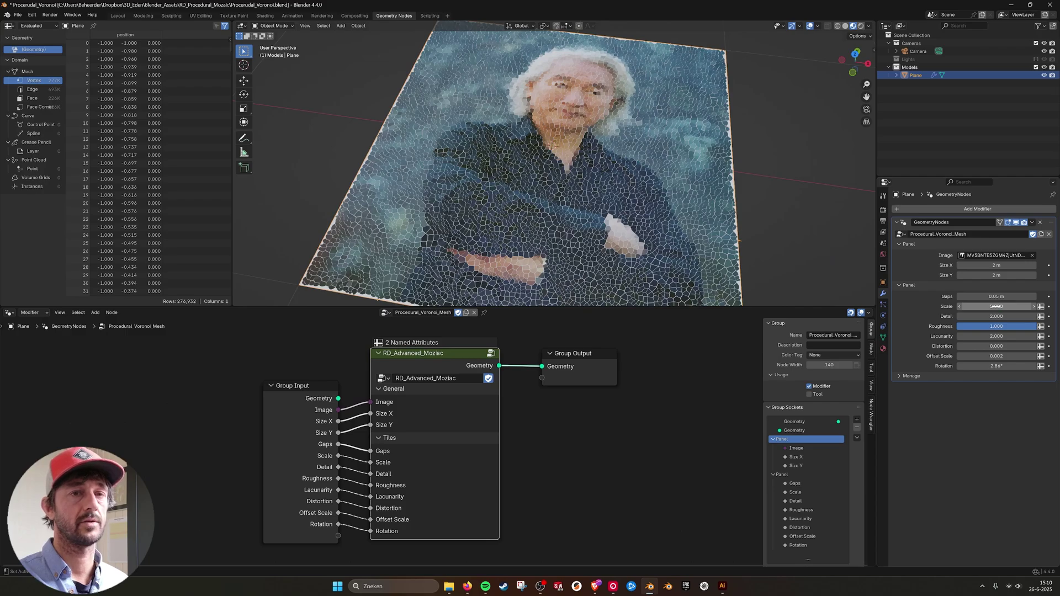
# - Try tile Scale values of 16.330 and 3.680 and a different Detail value in the modifier, undoing each change
pyautogui.moveTo(996, 307); pyautogui.dragTo(1030, 307)
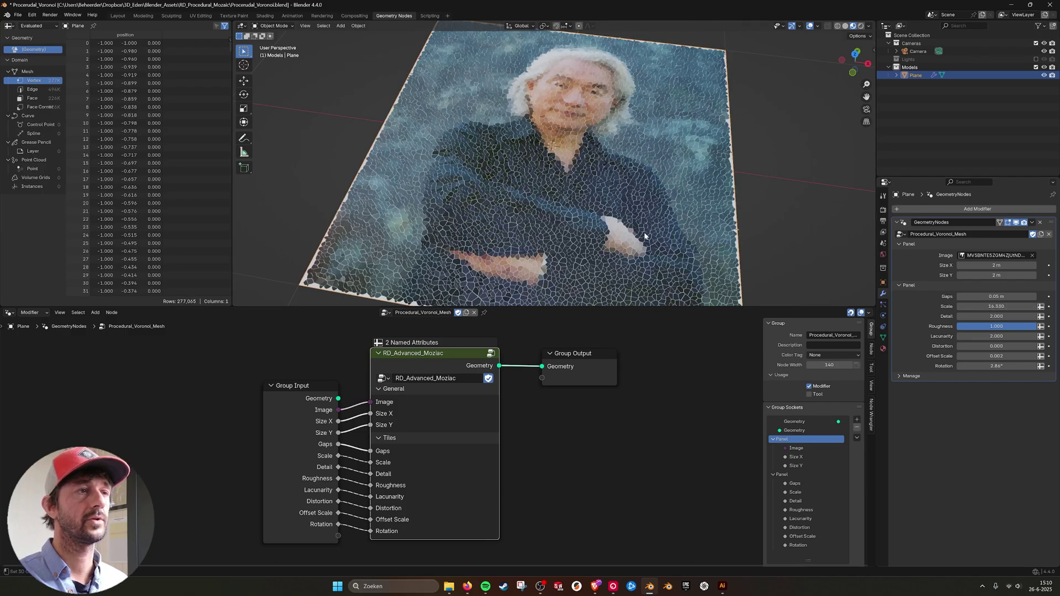
pyautogui.hotkey('ctrl', 'z')
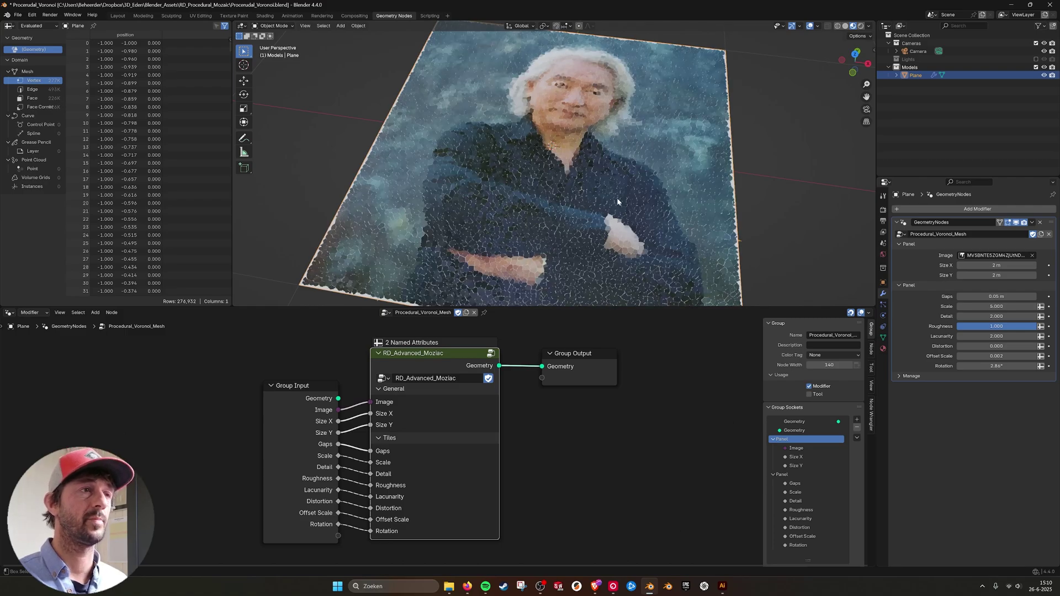
pyautogui.moveTo(1018, 307); pyautogui.dragTo(987, 306)
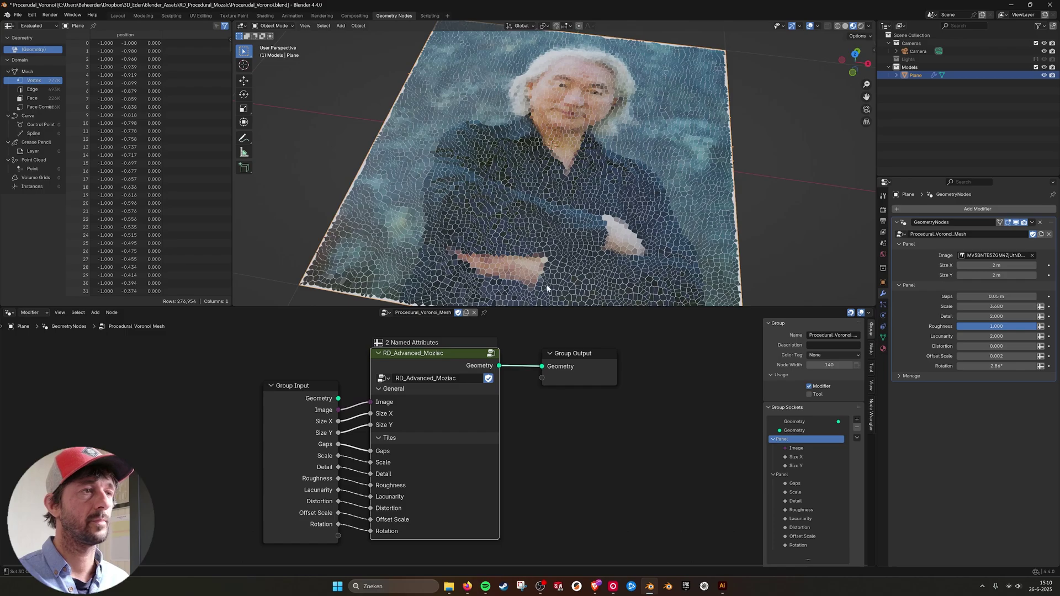
pyautogui.hotkey('ctrl', 'z')
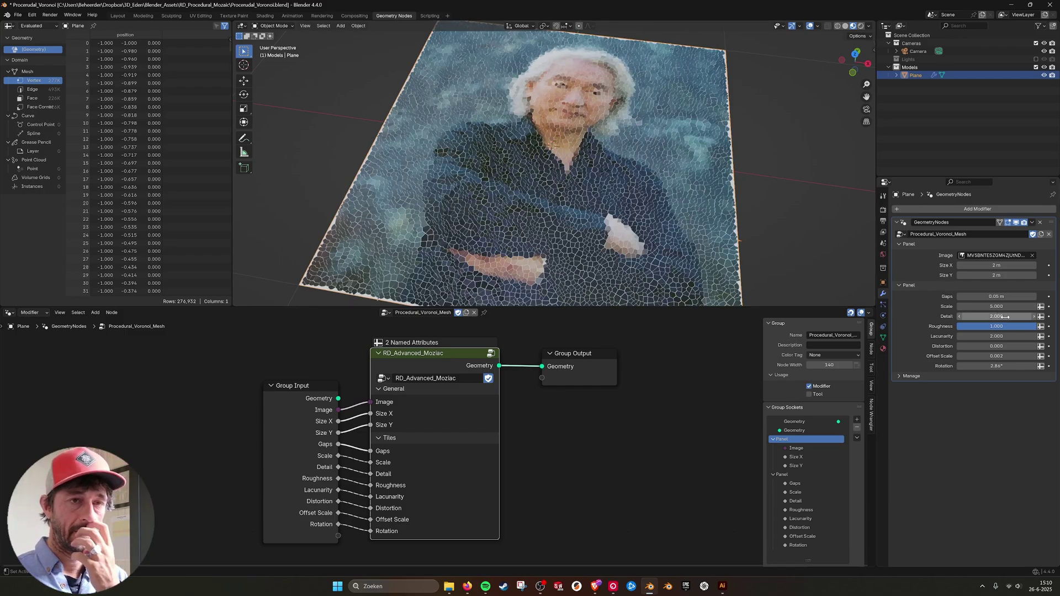
pyautogui.moveTo(1008, 318); pyautogui.dragTo(1058, 317)
pyautogui.hotkey('ctrl', 'z')
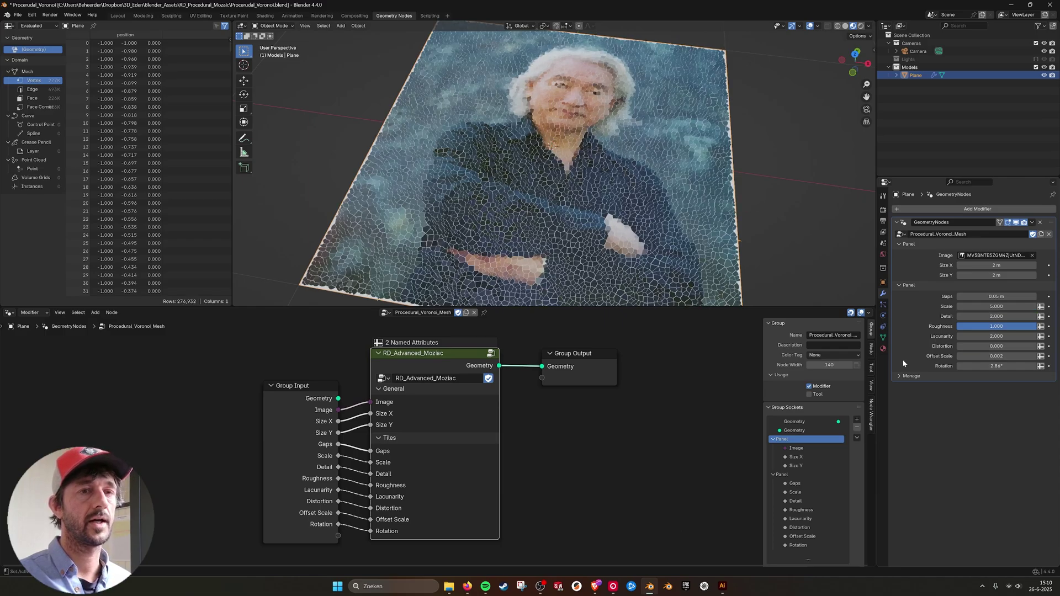
# - Open the RD_Advanced_Moziac group and select the Noise Texture node fed by the Scale, Detail, Roughness, Lacunarity and Distortion inputs
pyautogui.click(490, 353)
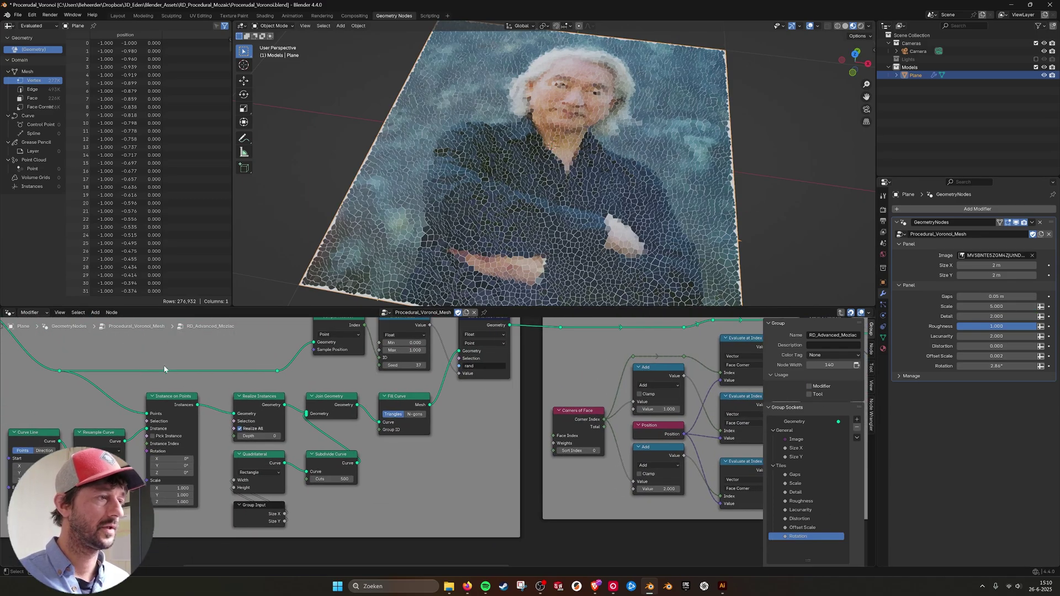
pyautogui.moveTo(163, 365); pyautogui.dragTo(551, 376, button='middle')
pyautogui.scroll(4, 422, 410)
pyautogui.moveTo(422, 410); pyautogui.dragTo(465, 450, button='middle')
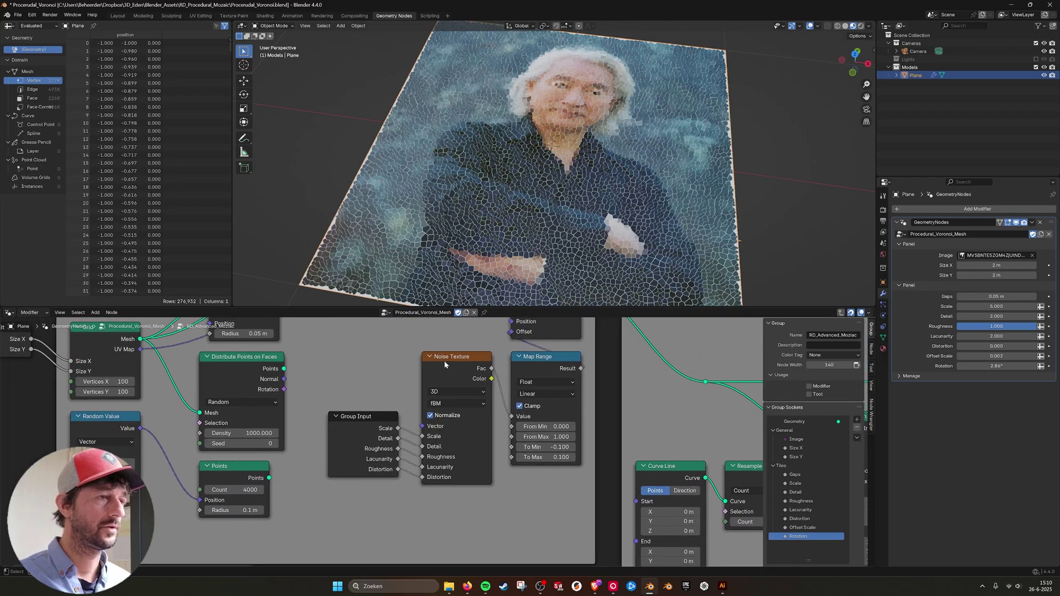
pyautogui.click(444, 360)
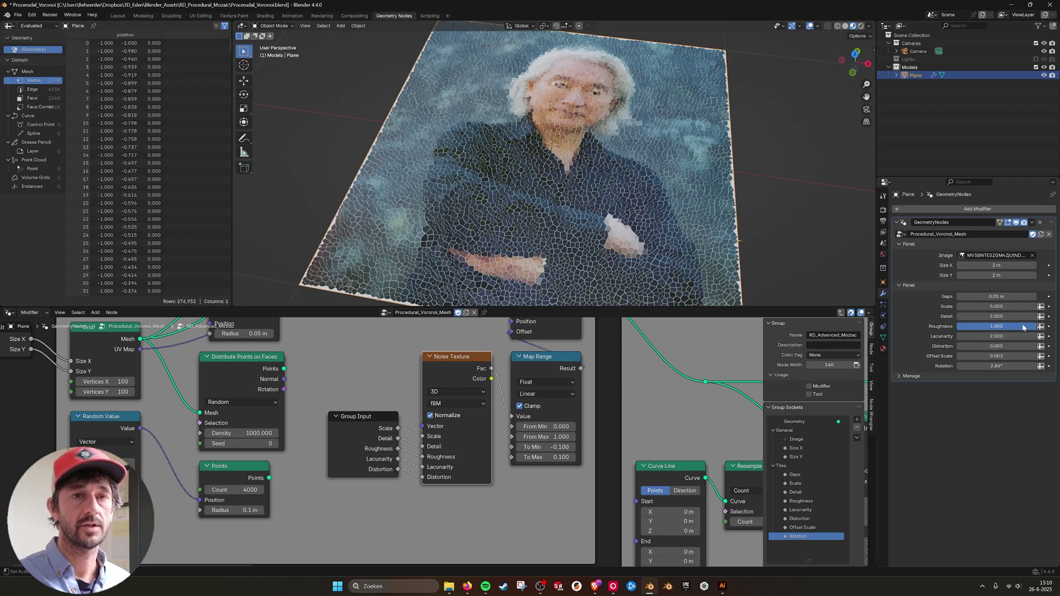
# - Set the tiles' Roughness, Lacunarity and Detail to 0 in the GeometryNodes modifier
pyautogui.moveTo(1024, 327); pyautogui.dragTo(946, 327)
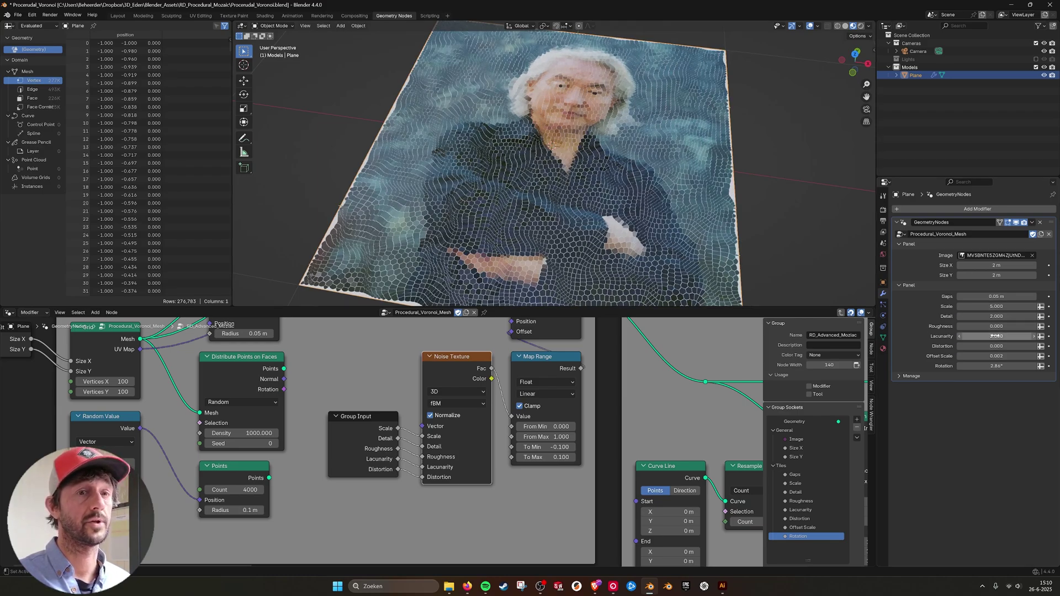
pyautogui.moveTo(997, 336); pyautogui.dragTo(966, 336)
pyautogui.press('BackSpace')
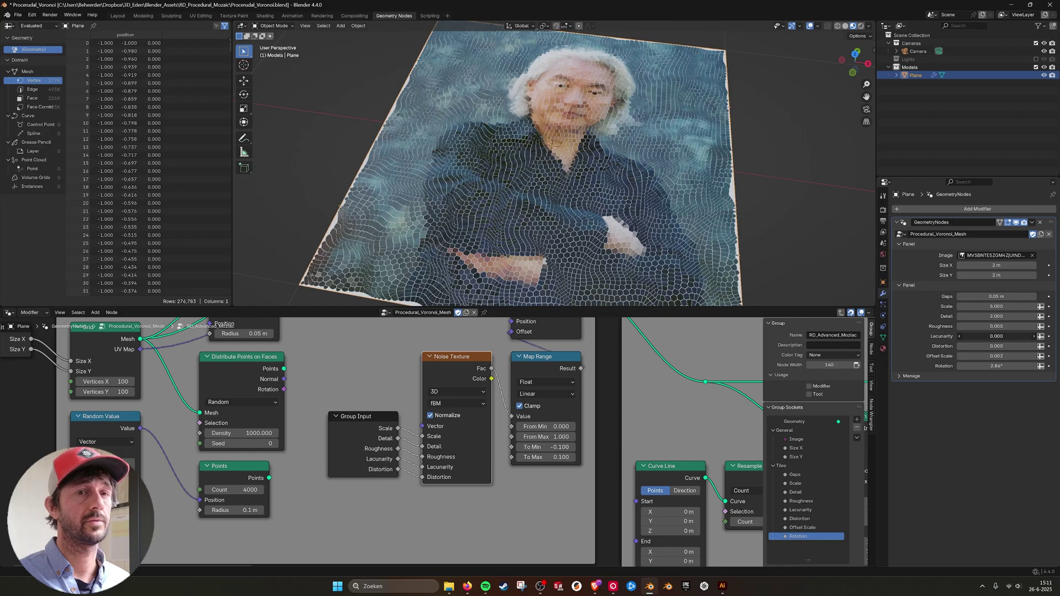
pyautogui.press('BackSpace')
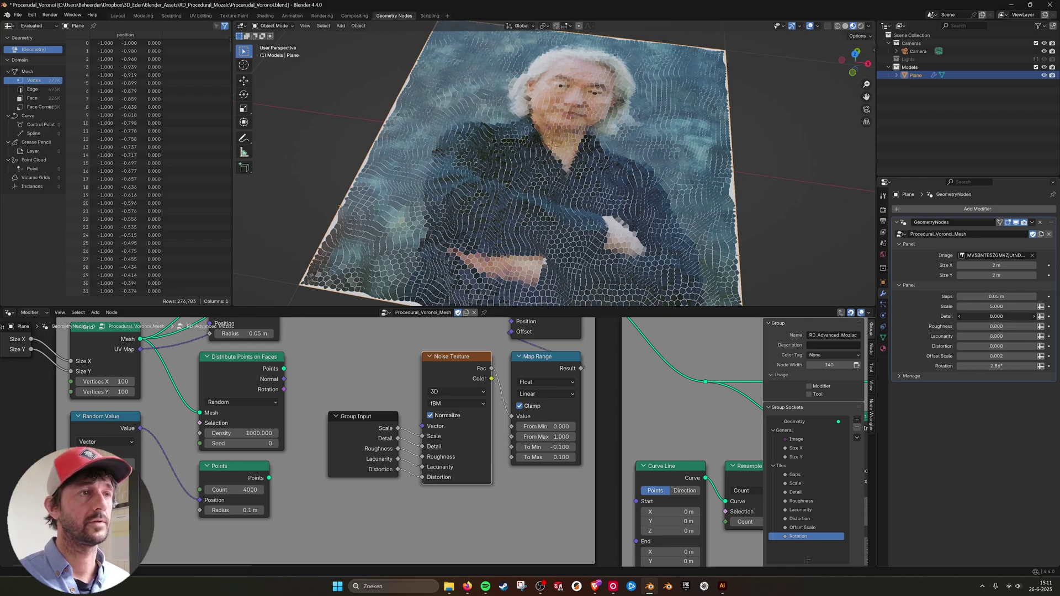
# - Lower the tiles' Scale to 0.750, inspect the mosaic, and undo the Scale, Detail, Lacunarity and Roughness changes
pyautogui.moveTo(997, 306); pyautogui.dragTo(857, 306)
pyautogui.scroll(-1, 627, 218)
pyautogui.moveTo(628, 217); pyautogui.dragTo(634, 234, button='middle')
pyautogui.scroll(1, 633, 234)
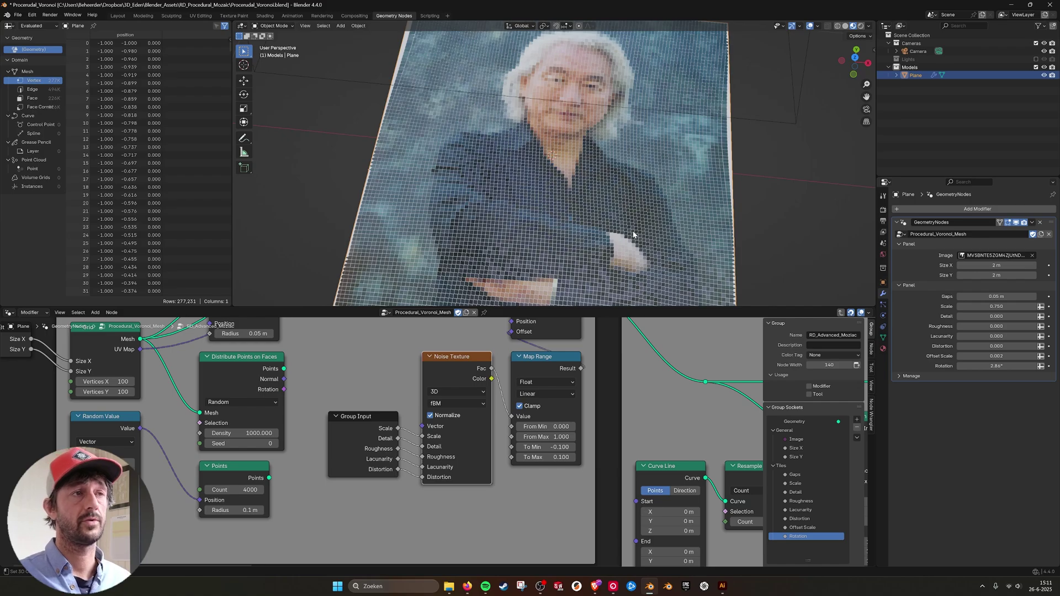
pyautogui.hotkey('ctrl', 'z')
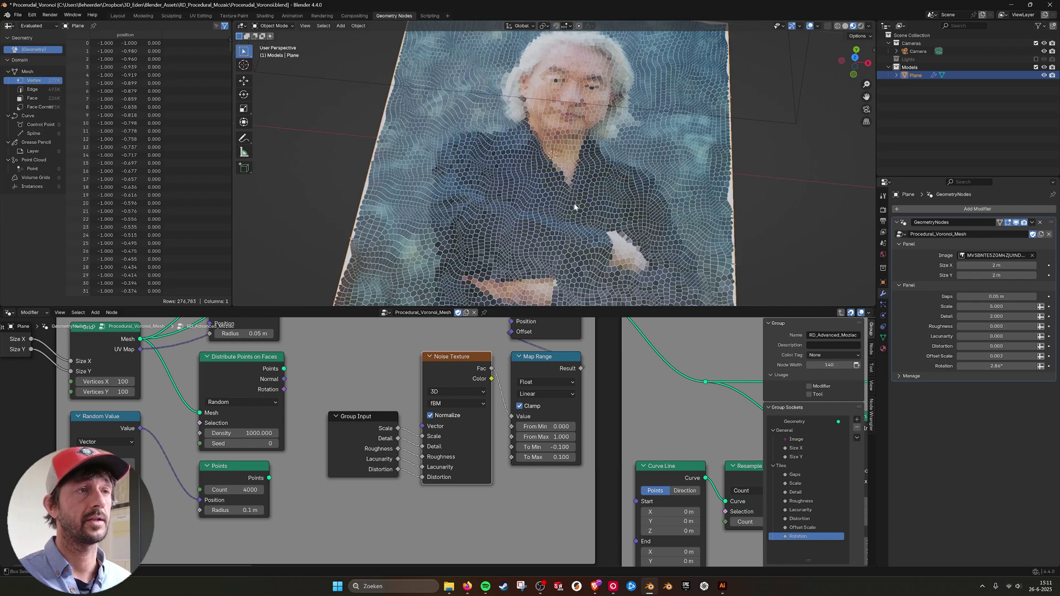
pyautogui.hotkey('ctrl', 'z')
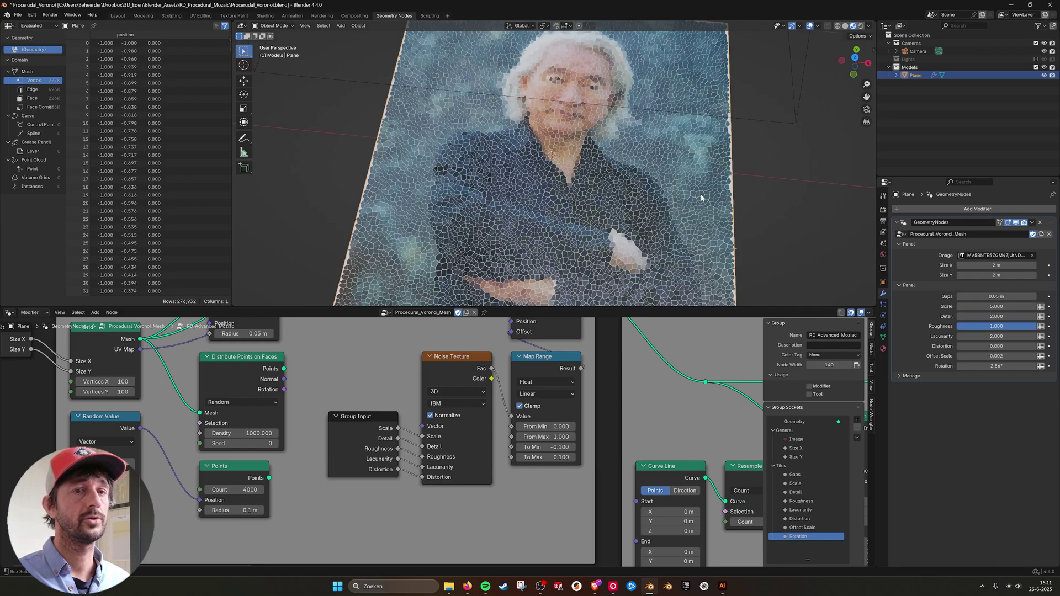
# - Look over the node frames of the RD_Advanced_Moziac group and inspect the mosaic's tiles with the plane deselected
pyautogui.moveTo(456, 400); pyautogui.dragTo(458, 402, button='middle')
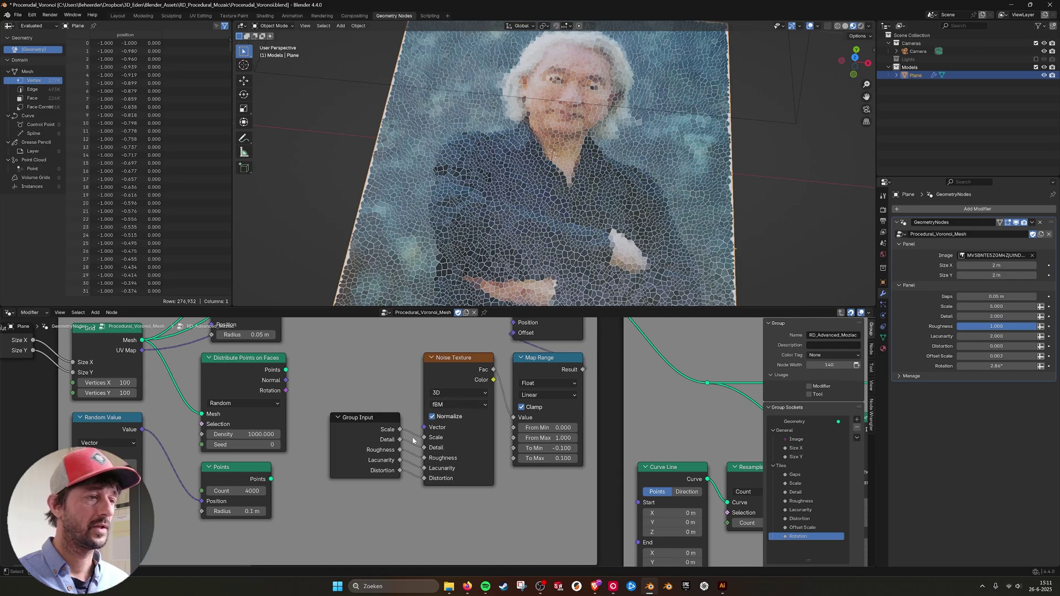
pyautogui.press('Home')
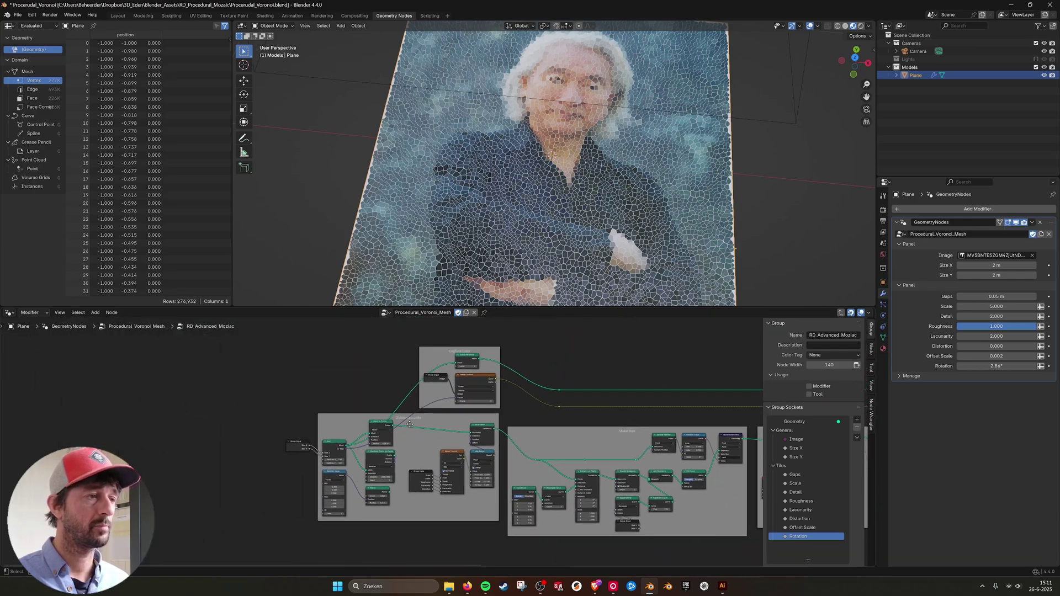
pyautogui.scroll(1, 409, 424)
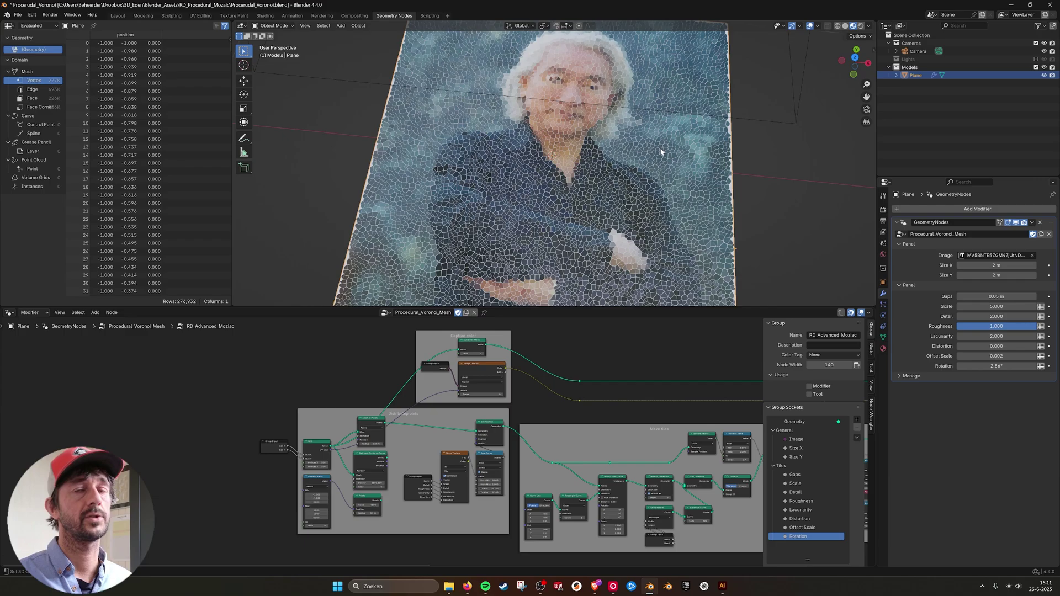
pyautogui.scroll(5, 658, 155)
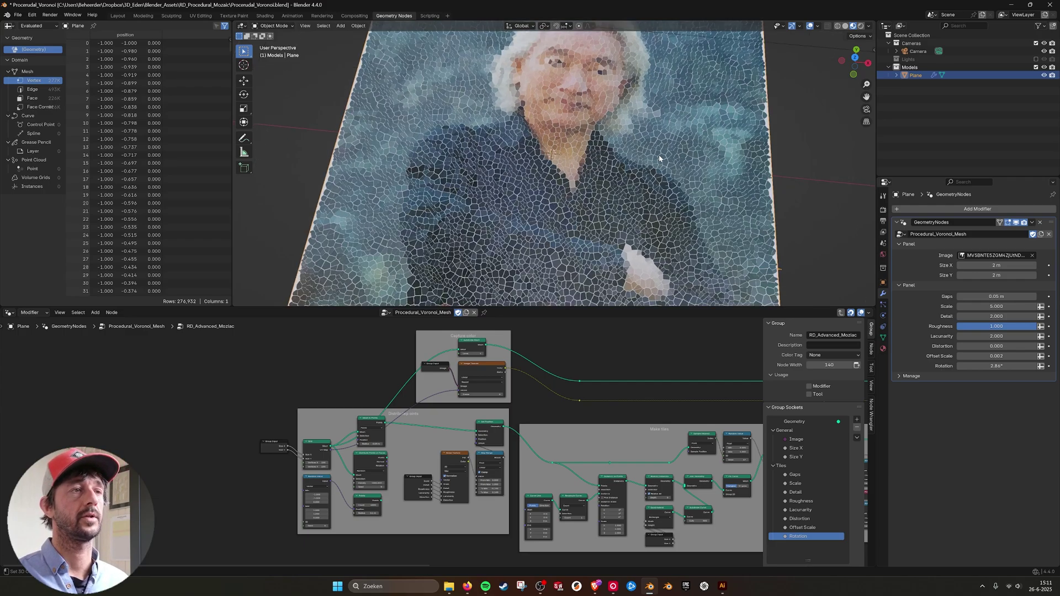
pyautogui.scroll(-1, 618, 191)
pyautogui.moveTo(618, 191); pyautogui.dragTo(605, 187, button='middle')
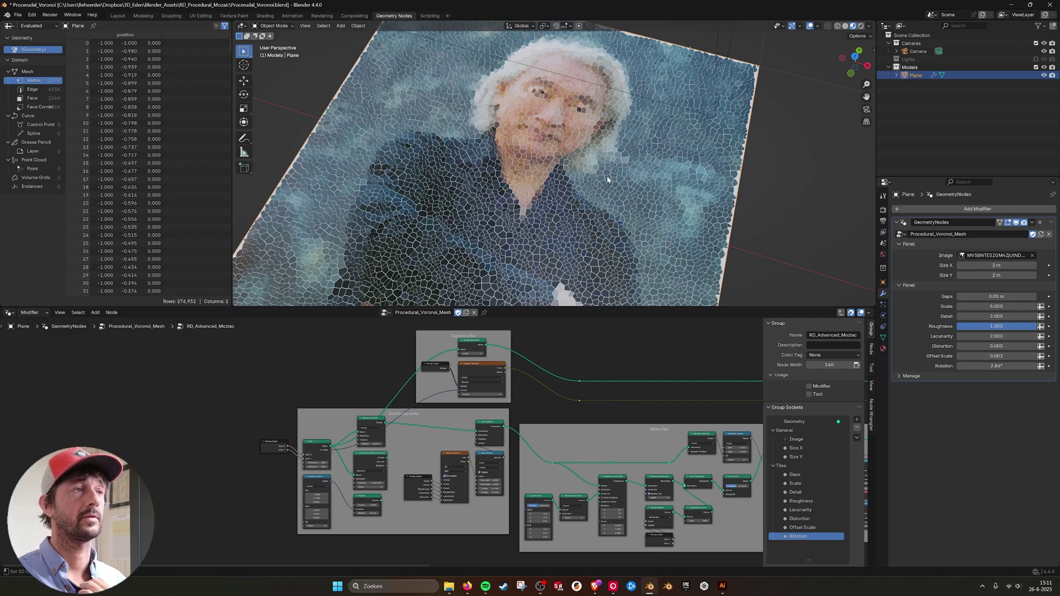
pyautogui.click(773, 202)
pyautogui.moveTo(773, 202); pyautogui.dragTo(636, 224, button='middle')
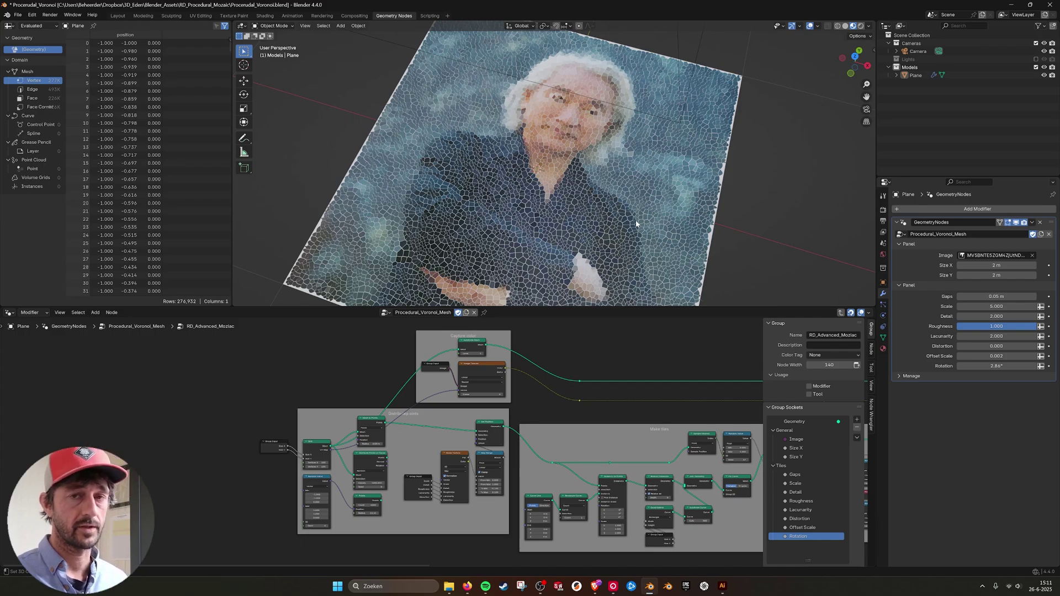
pyautogui.scroll(-3, 621, 348)
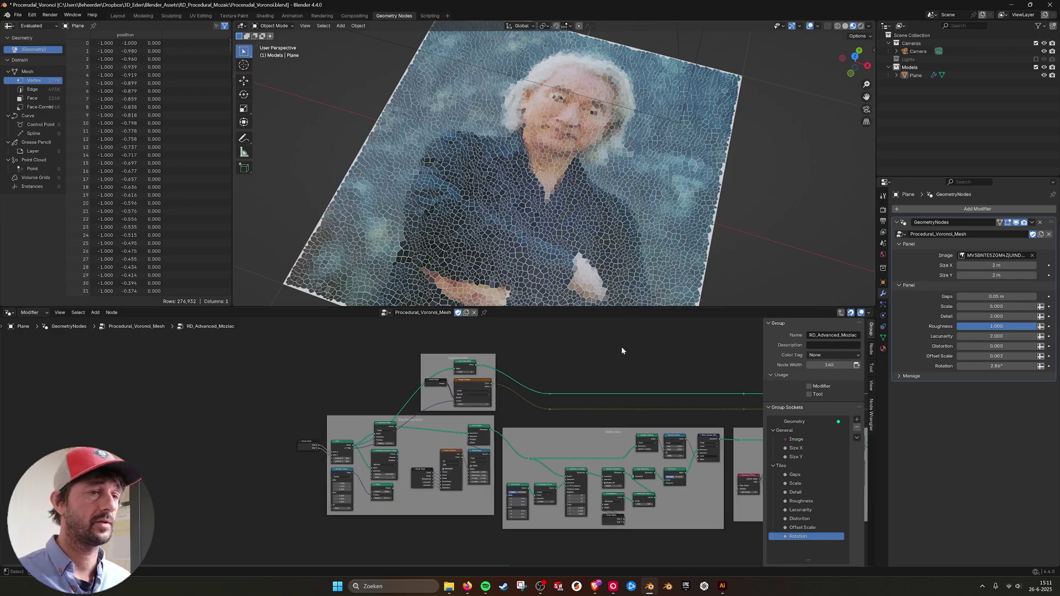
pyautogui.moveTo(672, 390); pyautogui.dragTo(295, 390, button='middle')
pyautogui.scroll(-1, 346, 396)
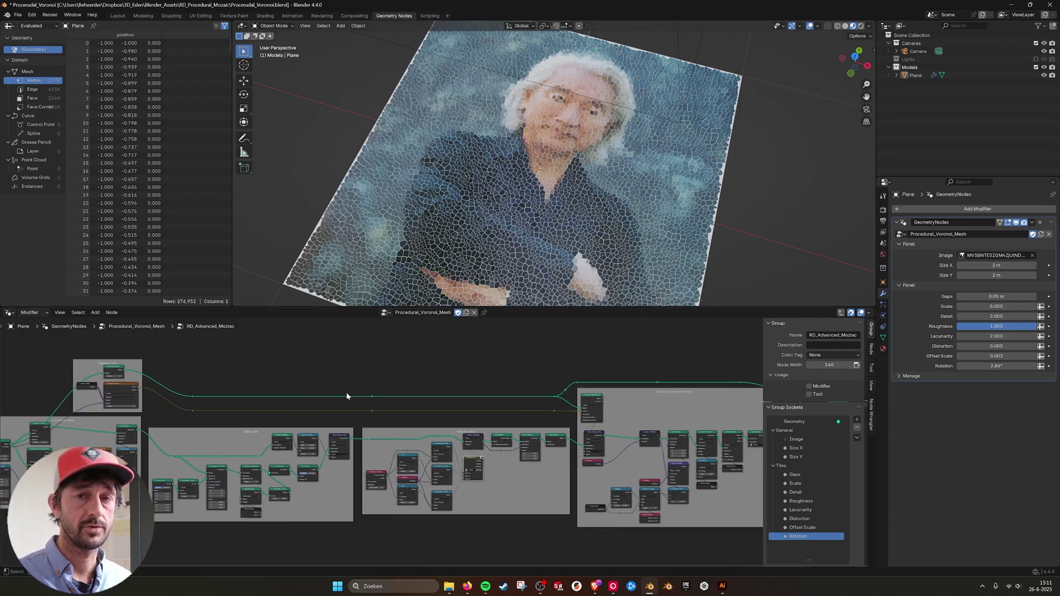